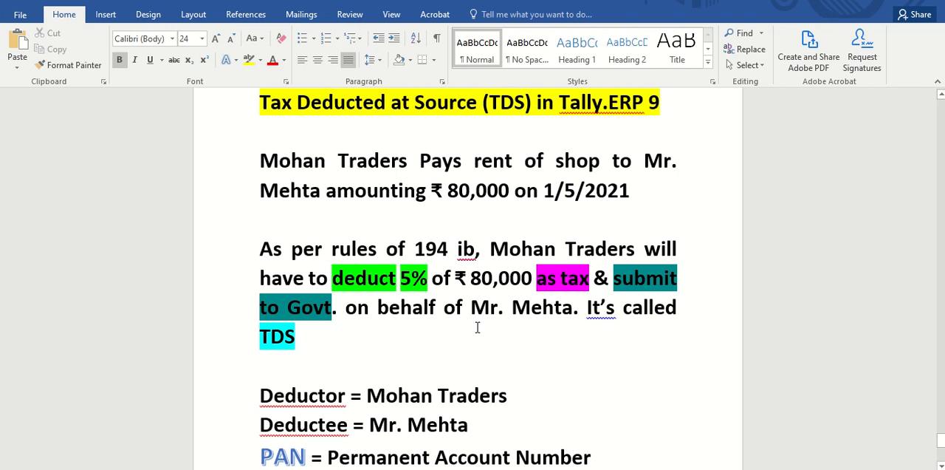
Read through the TDS notes on the rent example, the deductor and deductee, PAN, TAN and the payment split.
scroll(477, 328, "down", 1)
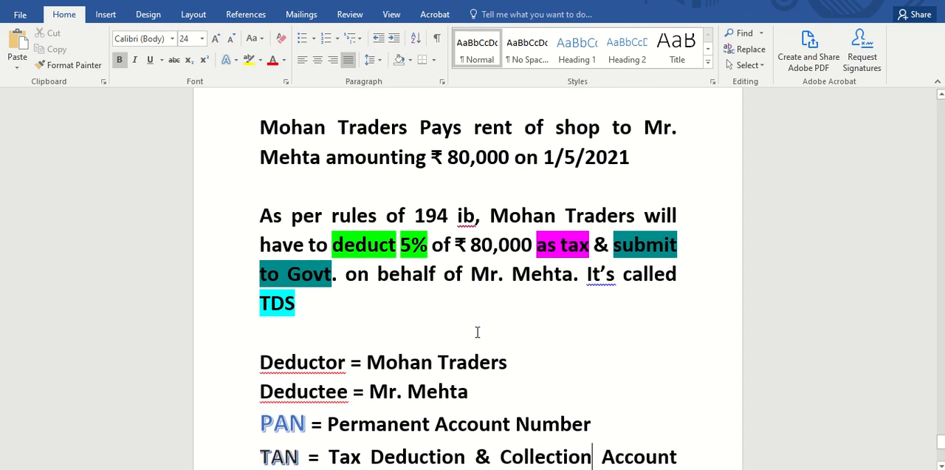
scroll(477, 332, "down", 1)
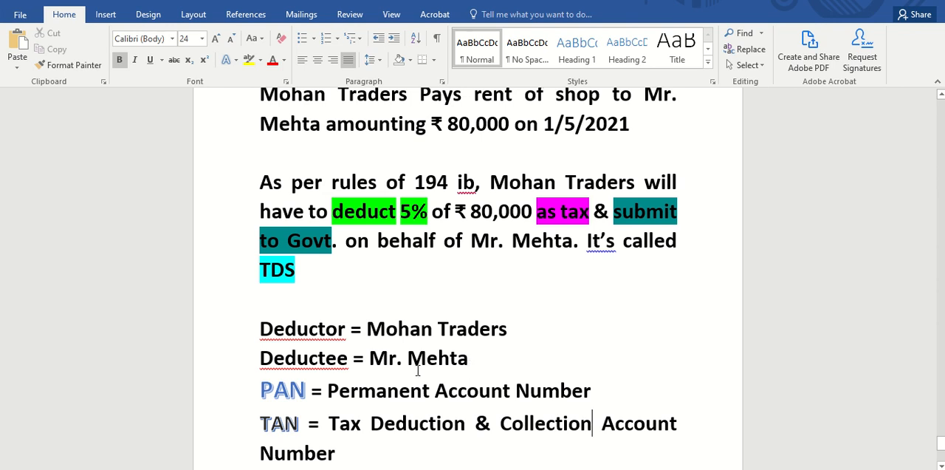
scroll(466, 349, "down", 2)
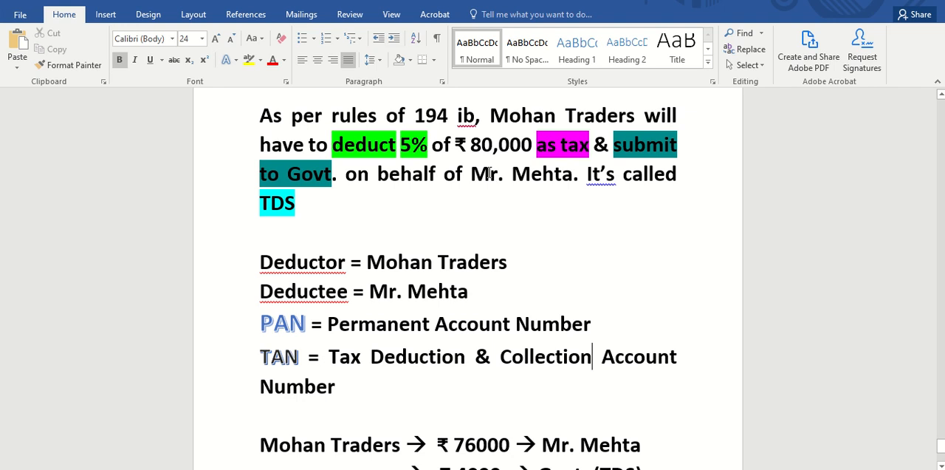
scroll(496, 325, "down", 2)
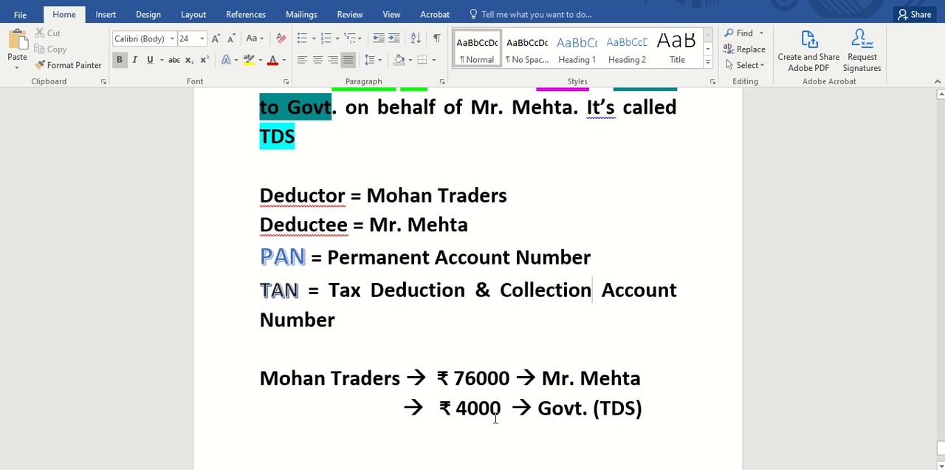
scroll(495, 417, "up", 2)
scroll(496, 416, "up", 1)
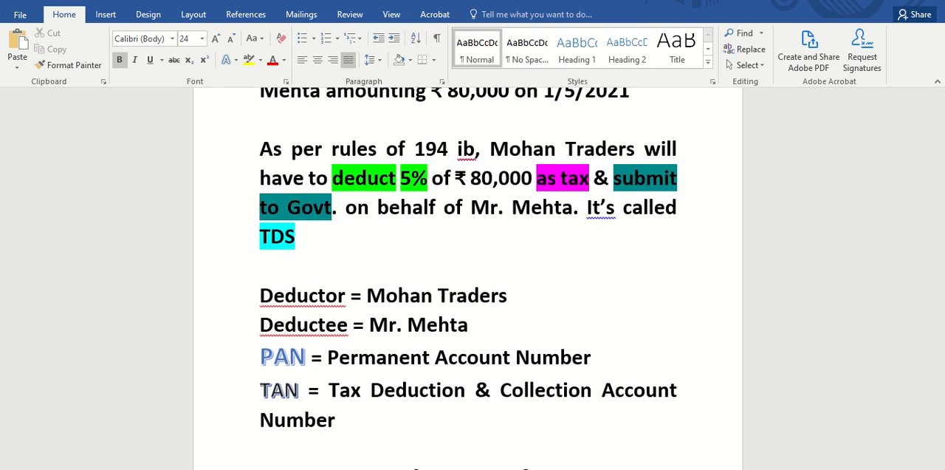
Switch to Tally.ERP 9 and open the Statutory & Taxation features of Mohan Traders.
key("alt+Tab")
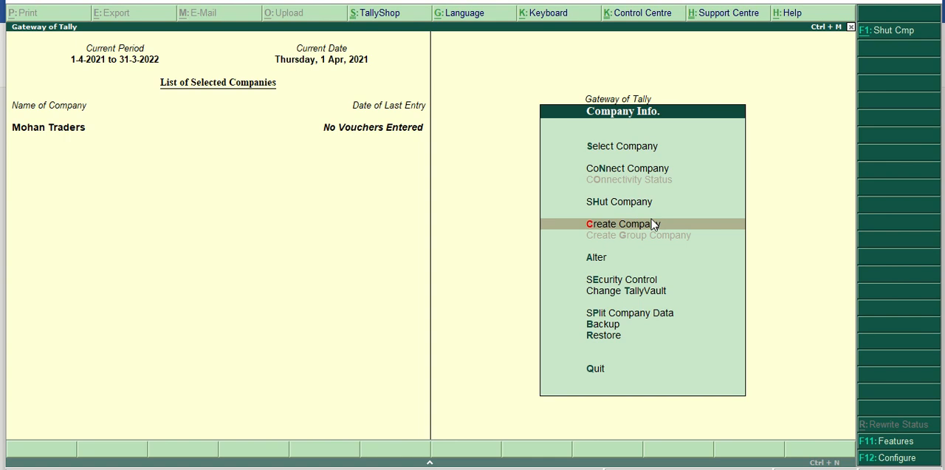
left_click(891, 443)
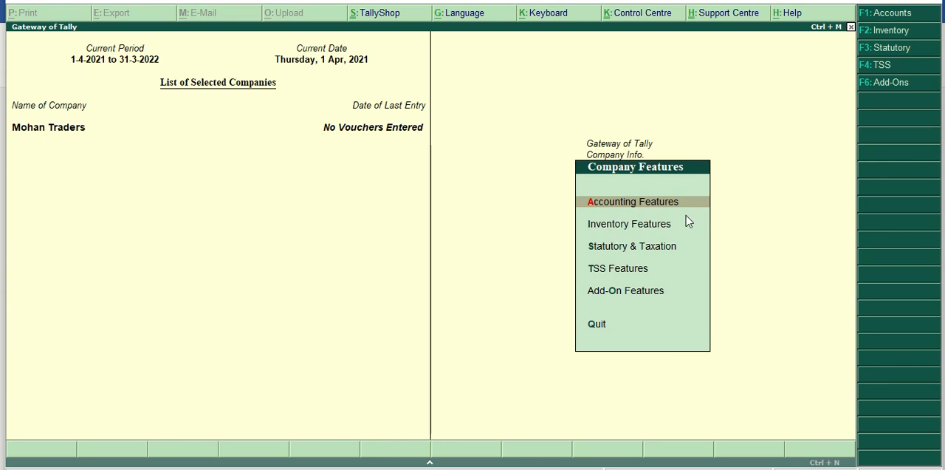
key("Down")
key("Down")
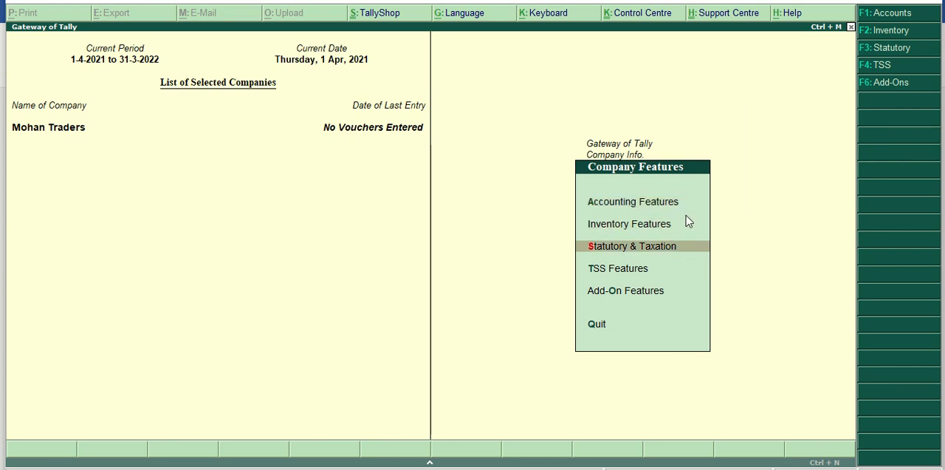
key("Return")
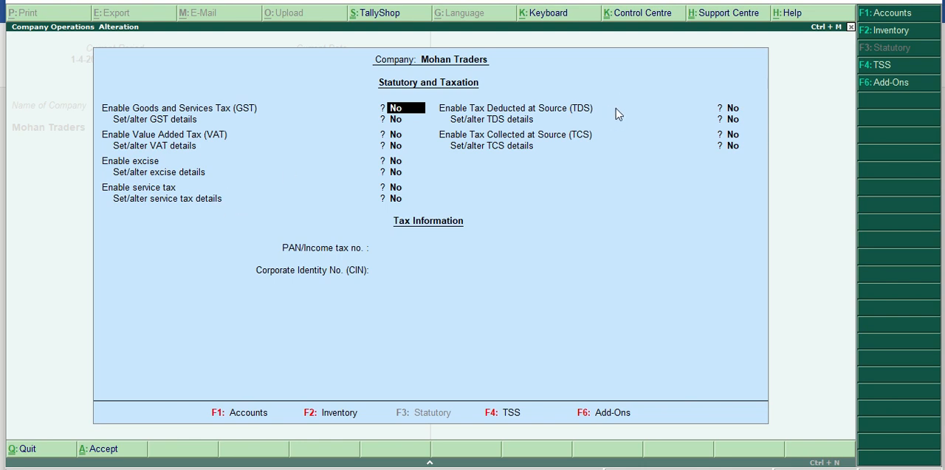
Enable Tax Deducted at Source (TDS) for the company and choose to set its TDS details.
key("Return")
key("Return")
key("Return")
key("Return")
key("Return")
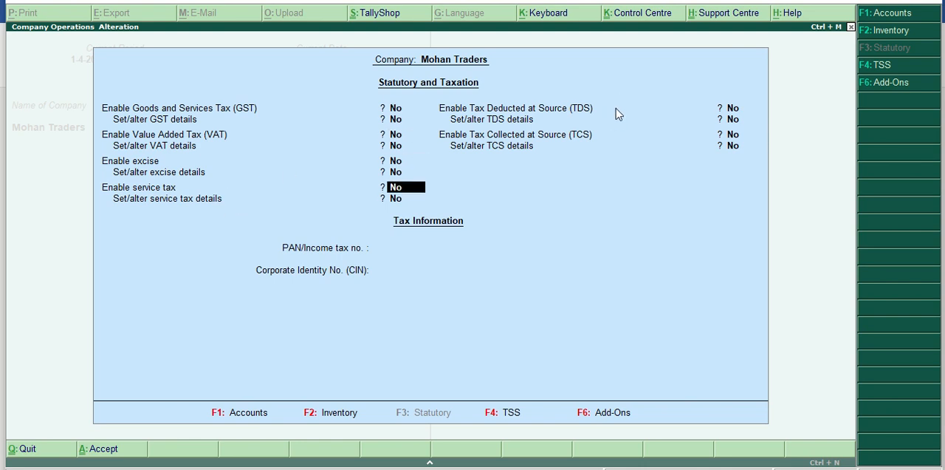
key("Up")
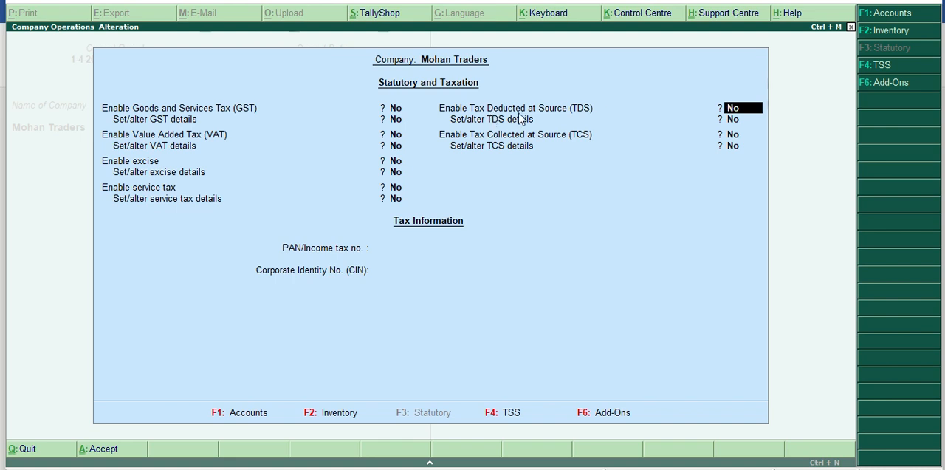
type("y")
key("Return")
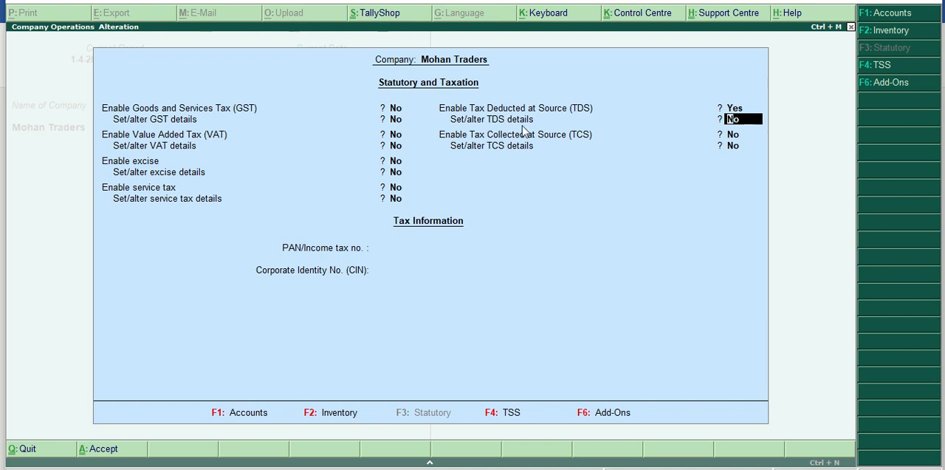
type("y")
key("Return")
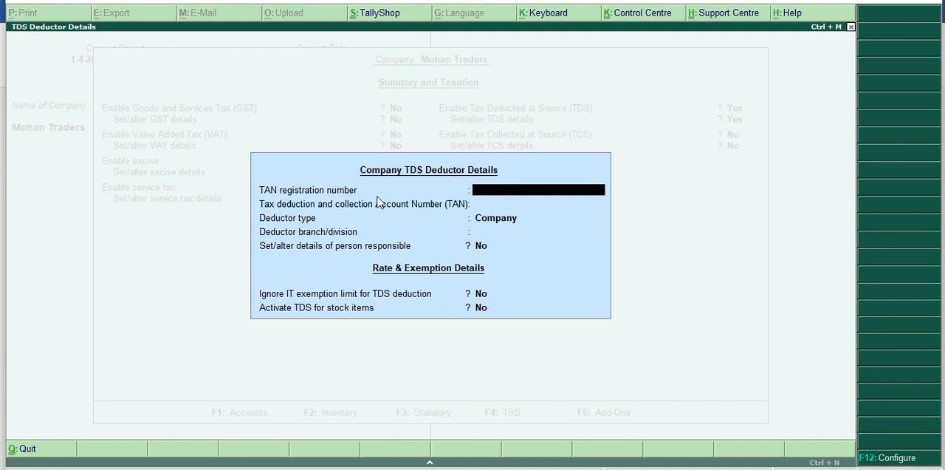
Enter the TAN registration number and the tax deduction and collection account number (TAN) in the company's TDS deductor details.
type("3456")
key("Return")
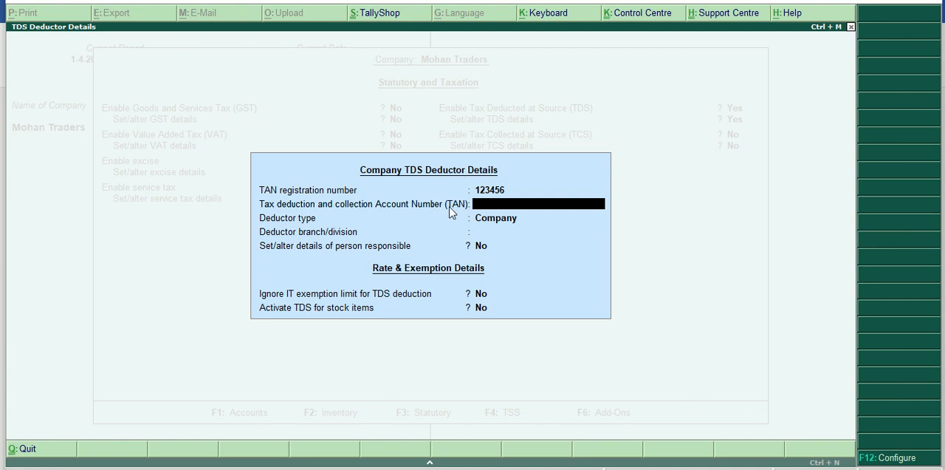
type("AAAA25254K")
key("Return")
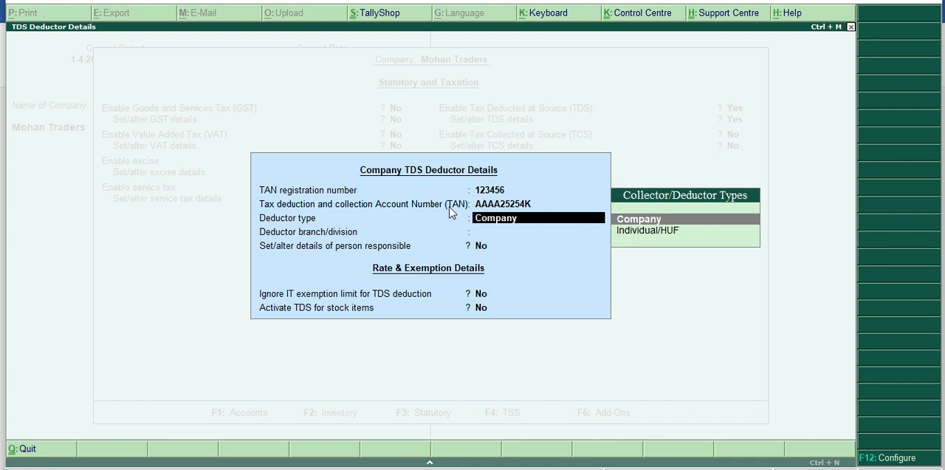
Set the deductor type to Individual/HUF and complete the deductor details, keeping the remaining defaults.
key("Down")
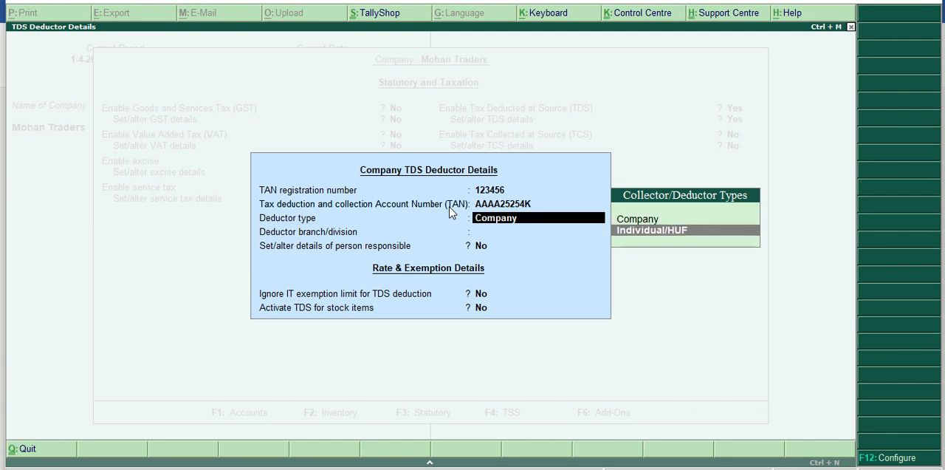
key("Return")
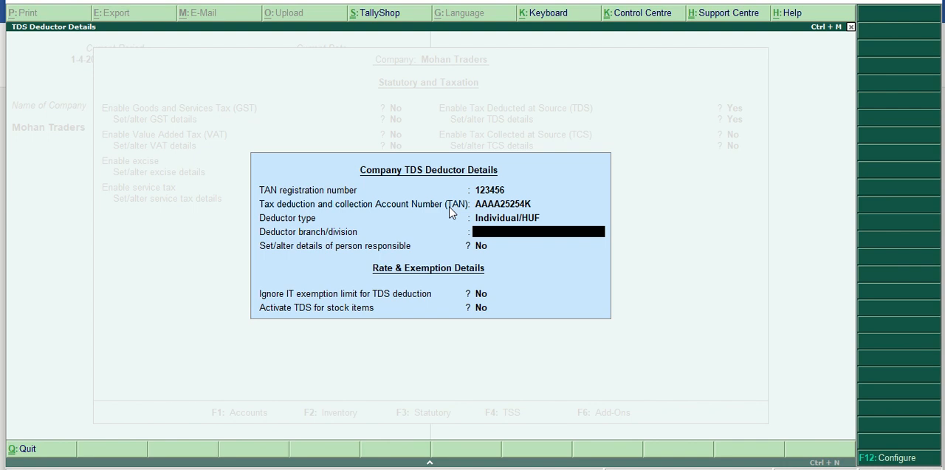
key("Return")
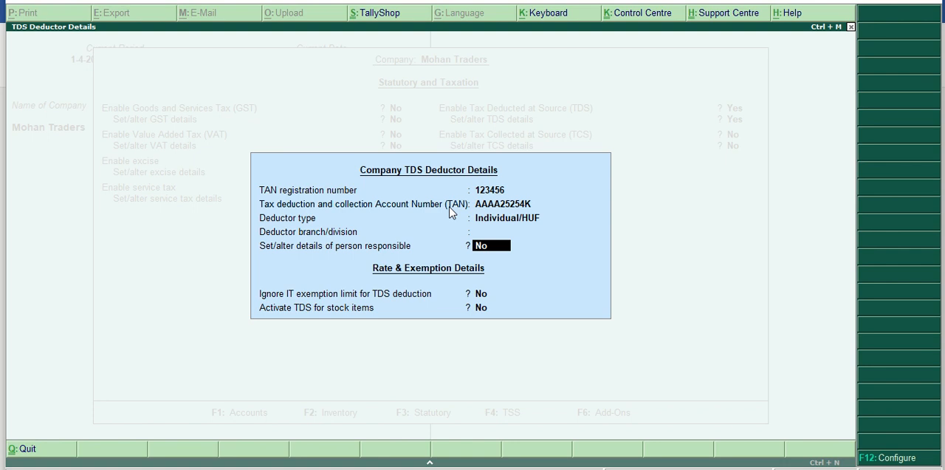
key("Return")
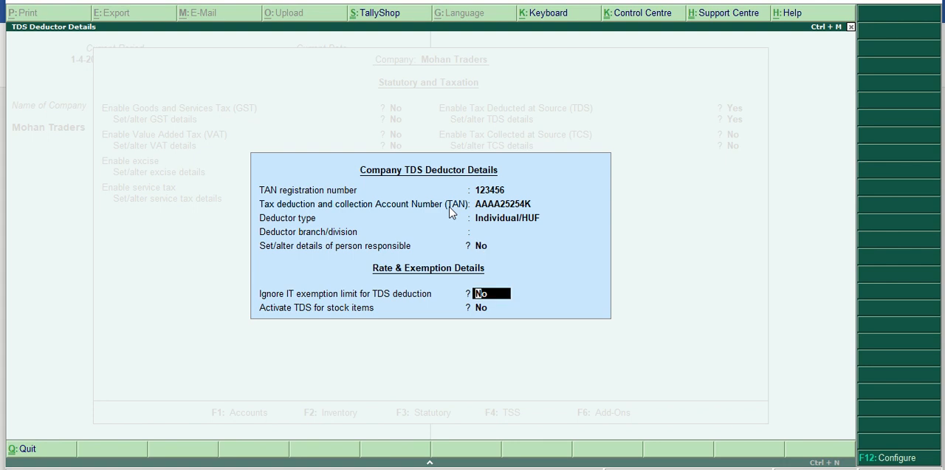
key("Return")
Enter the company's PAN/income tax number, leave the CIN blank and save the statutory and taxation settings.
key("Return")
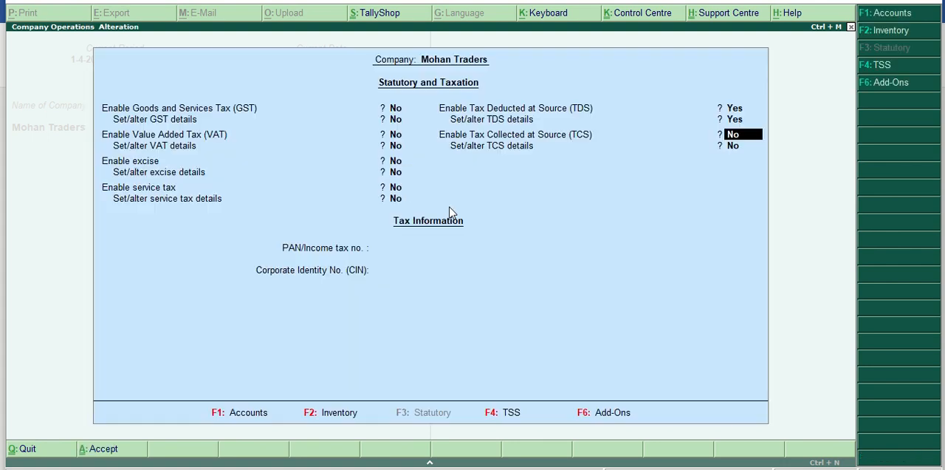
key("Return")
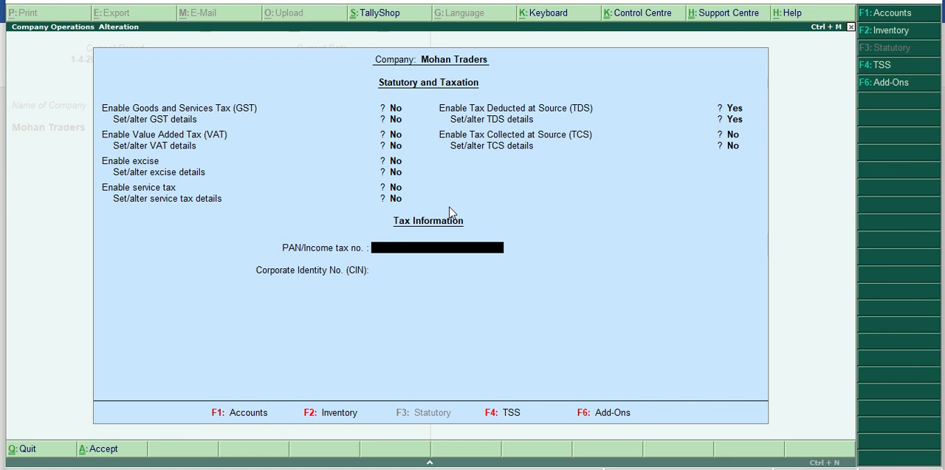
type("HHHHH7848K")
key("Return")
key("Return")
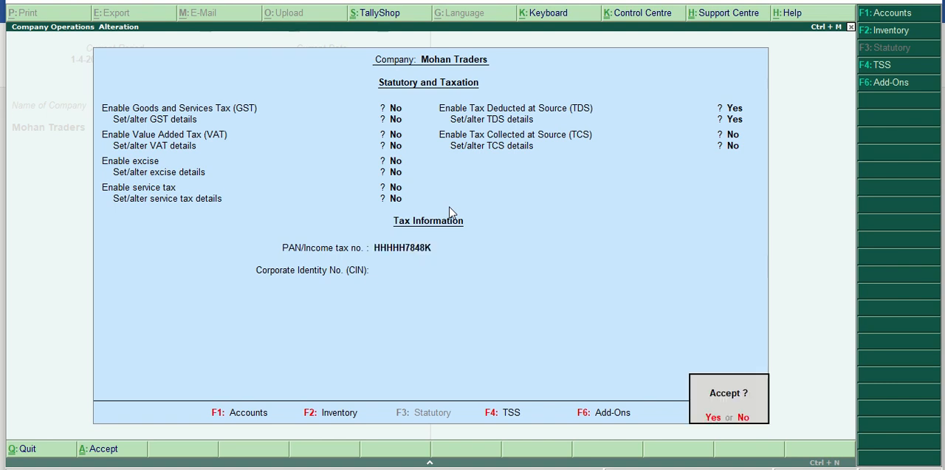
key("Return")
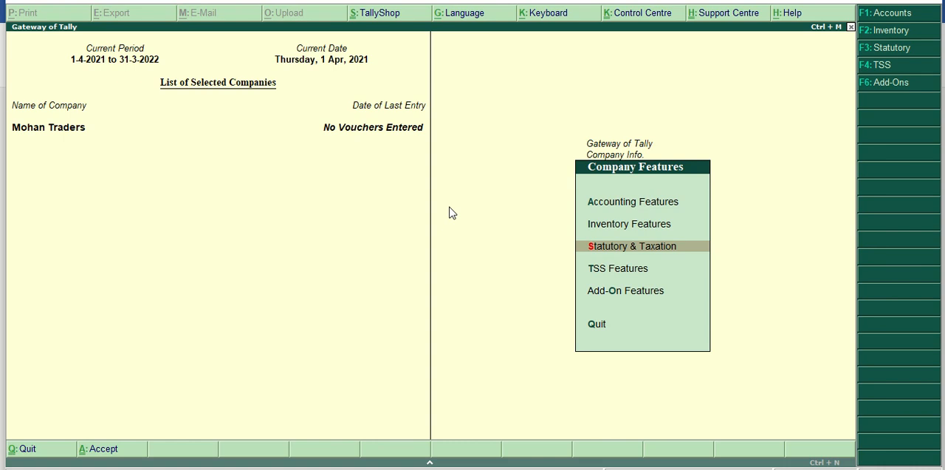
Start creating a new TDS nature of payment from the statutory information in the accounts masters.
key("Escape")
key("Escape")
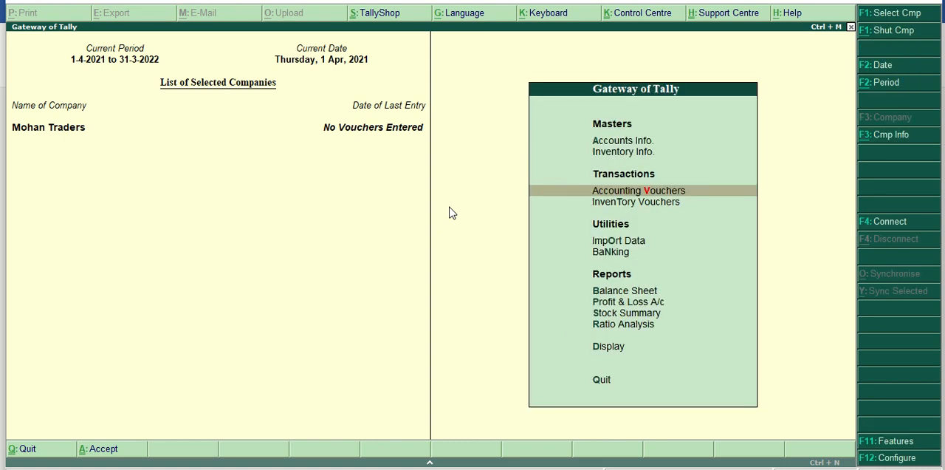
key("a")
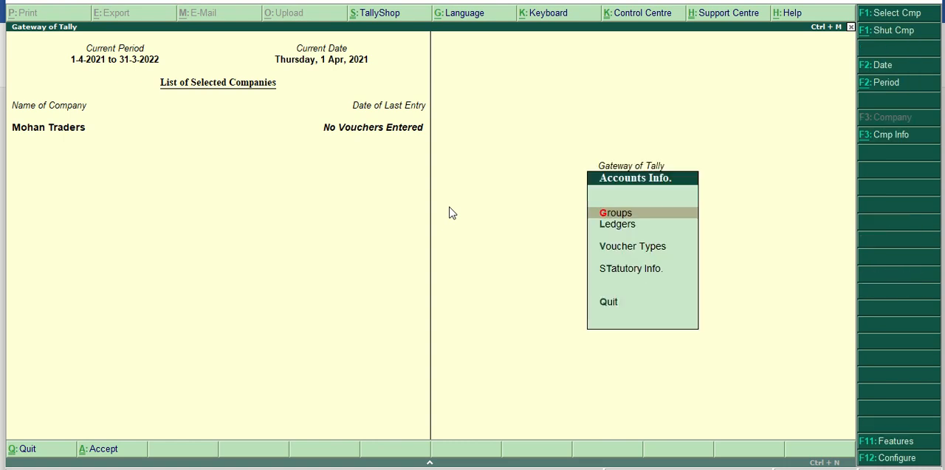
key("Down")
key("Down")
key("Down")
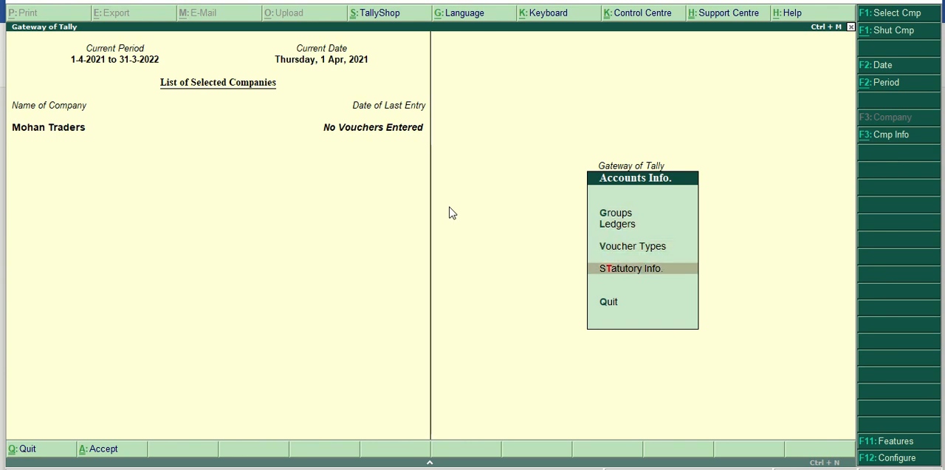
key("Return")
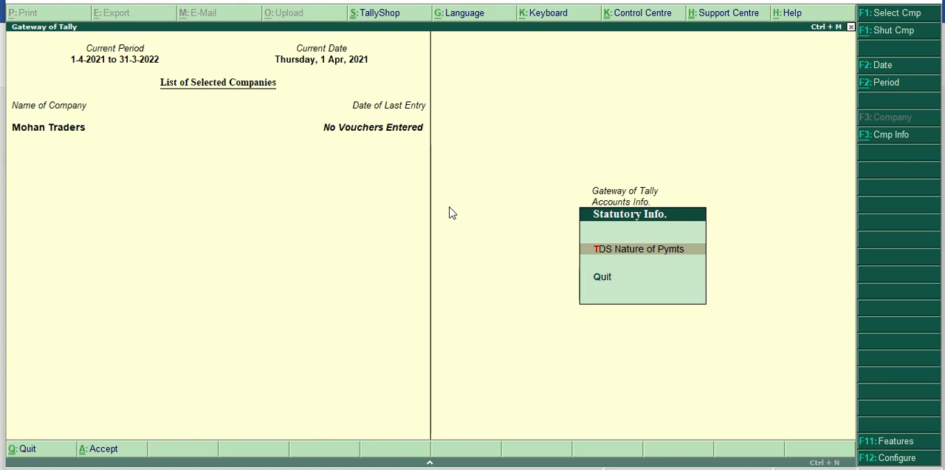
key("Return")
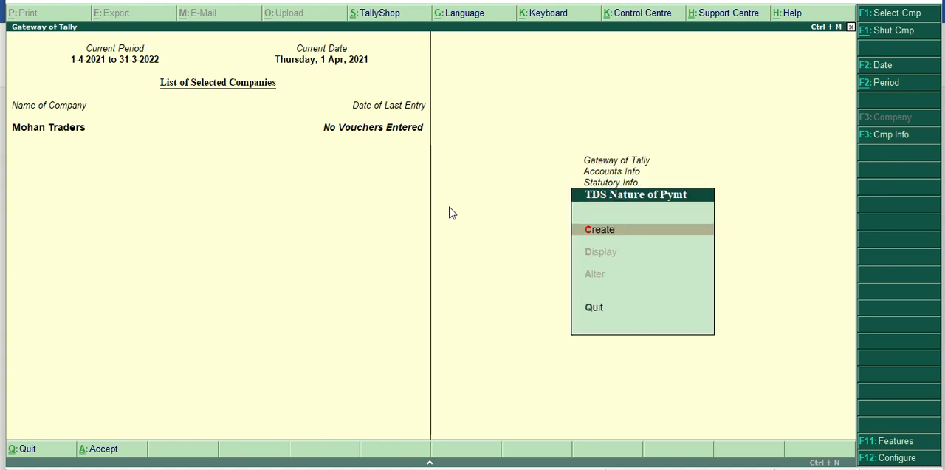
key("Return")
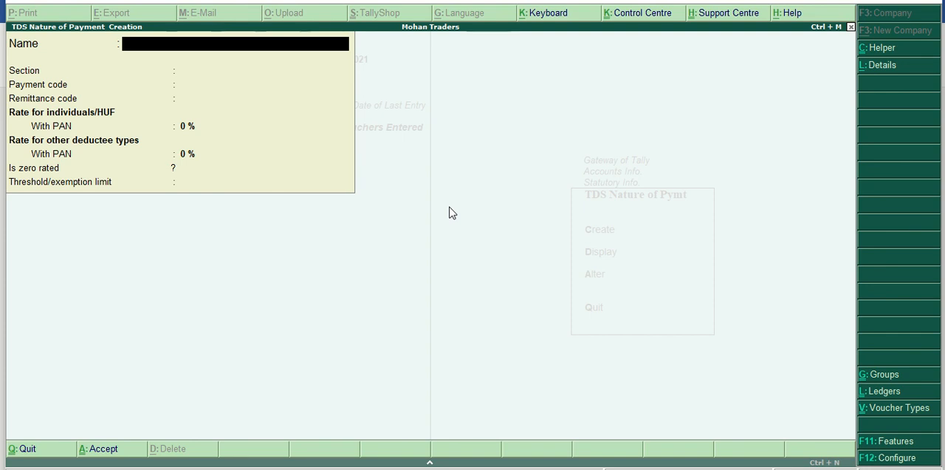
Name the nature of payment "Payment to Landlord" with section 194ib, leaving the payment and remittance codes blank.
type("Payment to Lan")
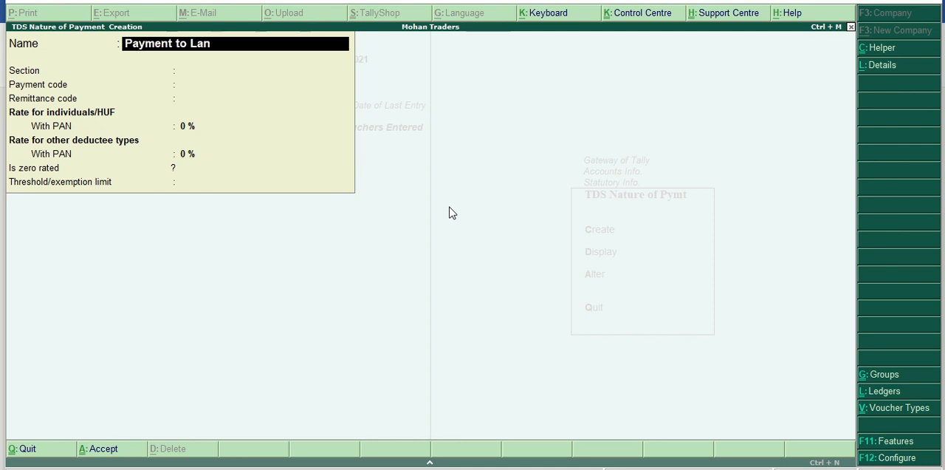
type("dlord")
key("Return")
type("19")
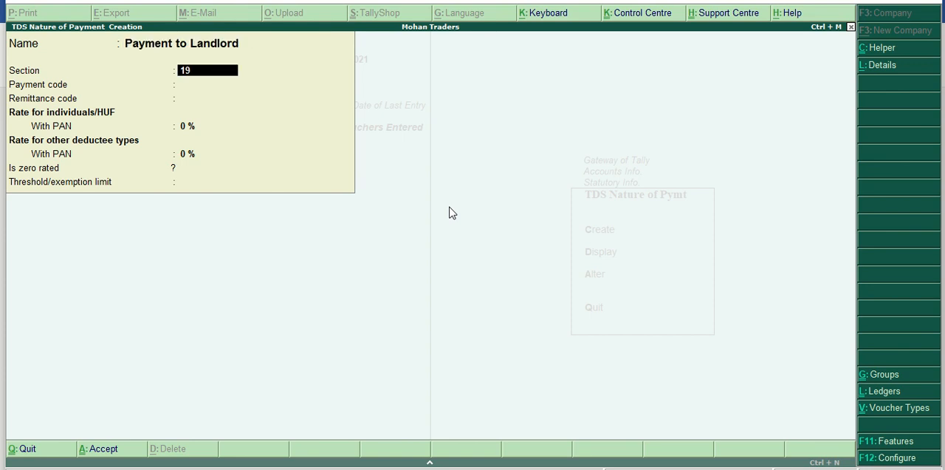
type("4ib")
key("Return")
key("Return")
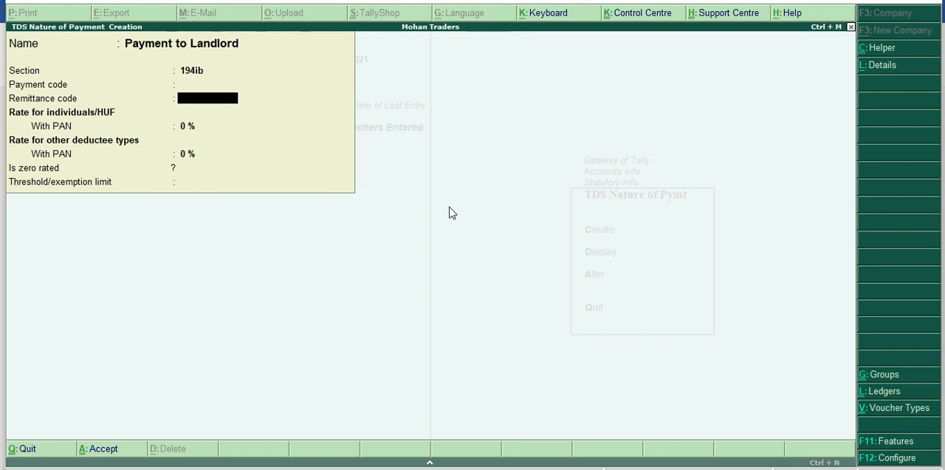
key("Return")
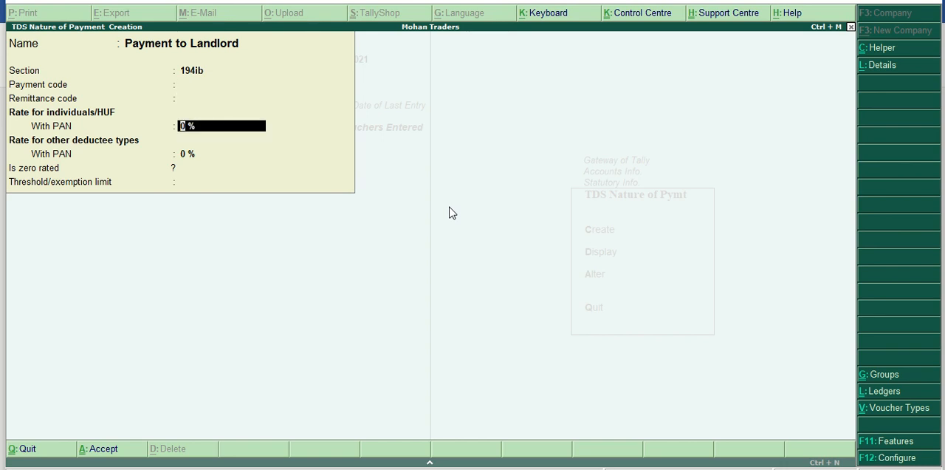
Set both with-PAN rates to 5 %, leave the threshold limit blank, save the nature of payment and return to the Gateway of Tally.
type("5")
key("Return")
key("Return")
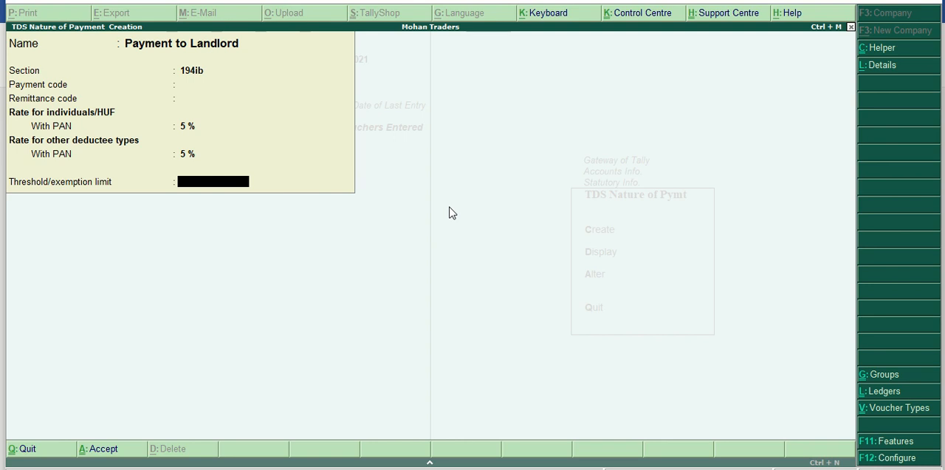
key("Return")
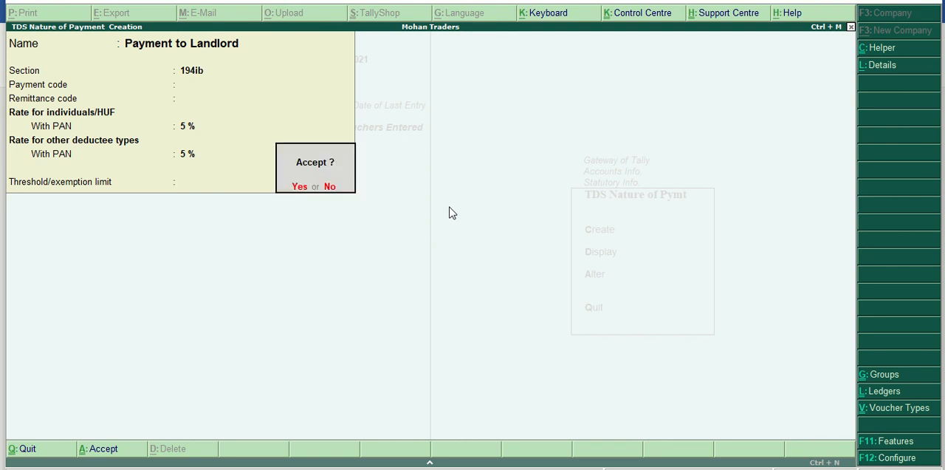
key("Return")
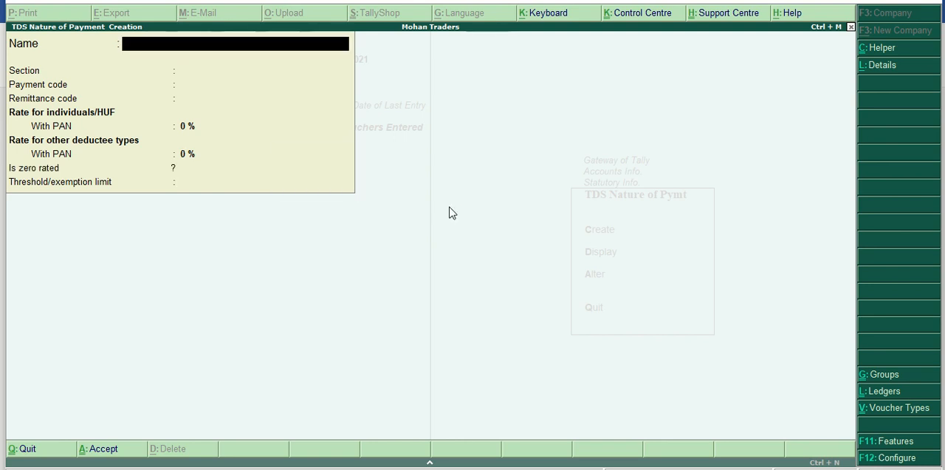
key("Escape")
key("Return")
key("Escape")
key("Escape")
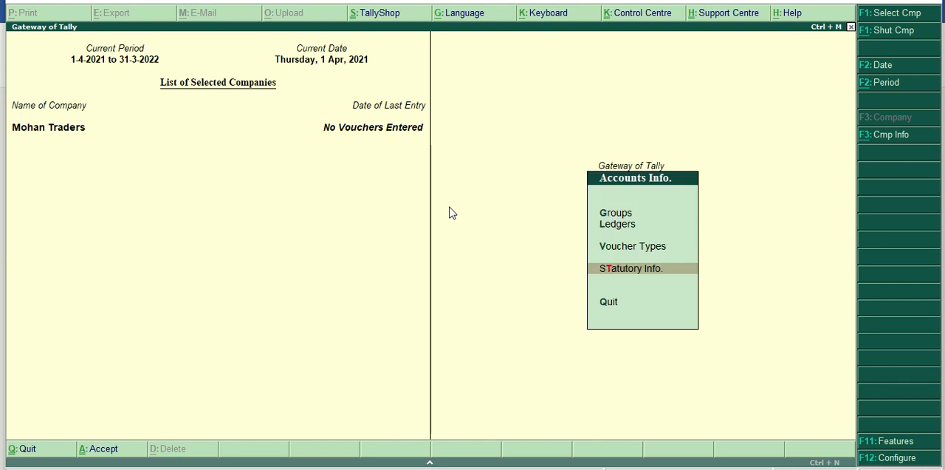
key("Escape")
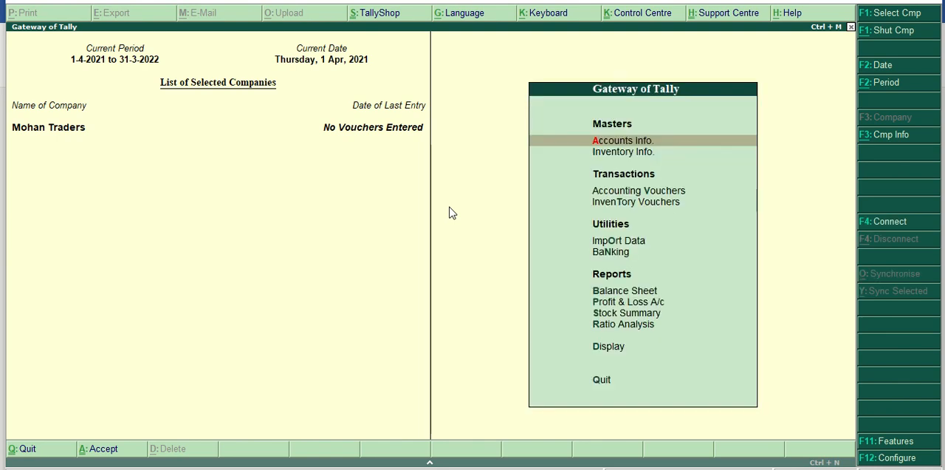
Start creating a single ledger named "Rent" under the Indirect Expenses group.
key("Return")
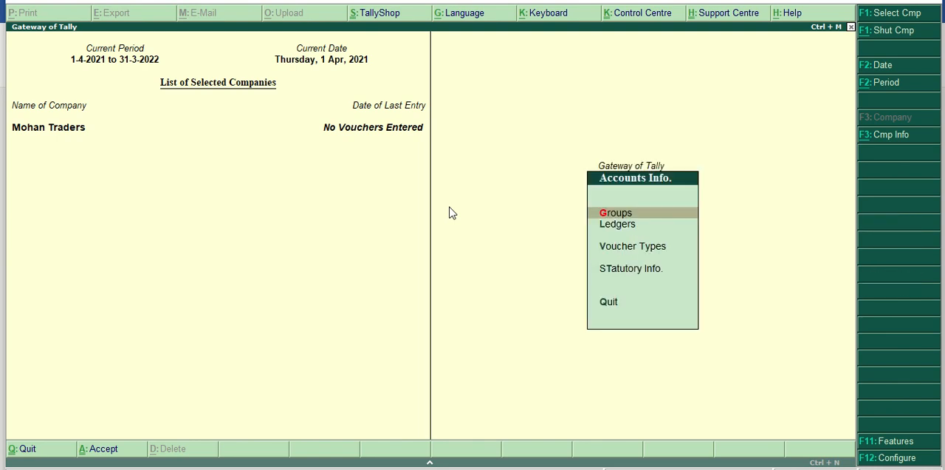
key("Down")
key("Return")
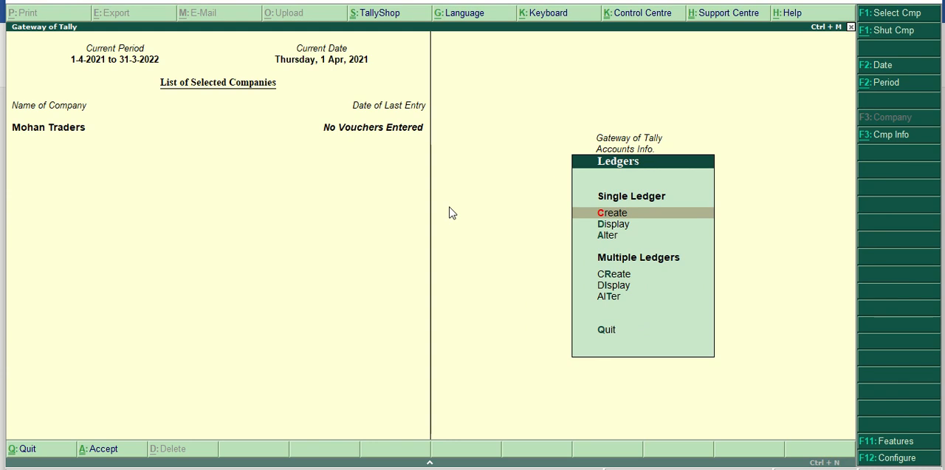
key("Return")
type("Rent")
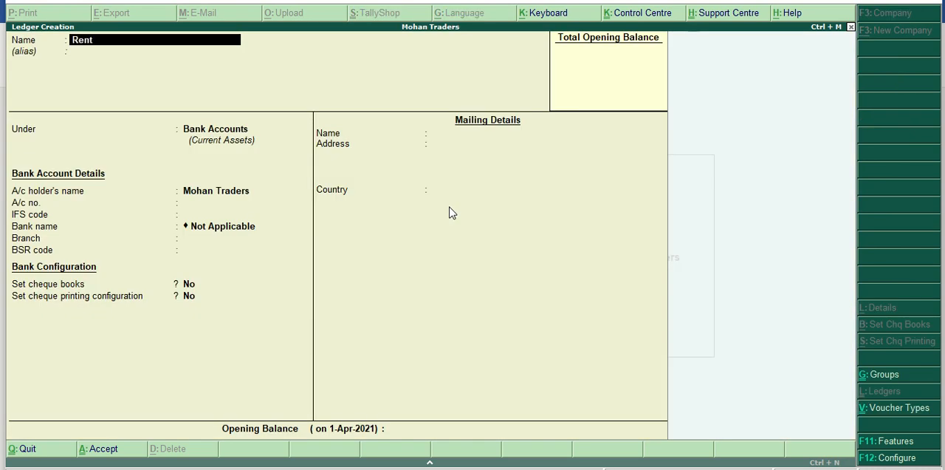
key("Return")
key("Return")
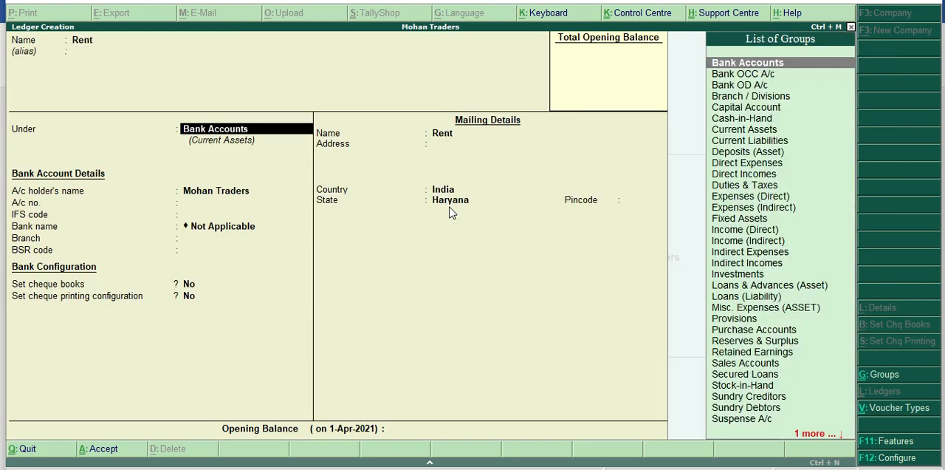
type("In")
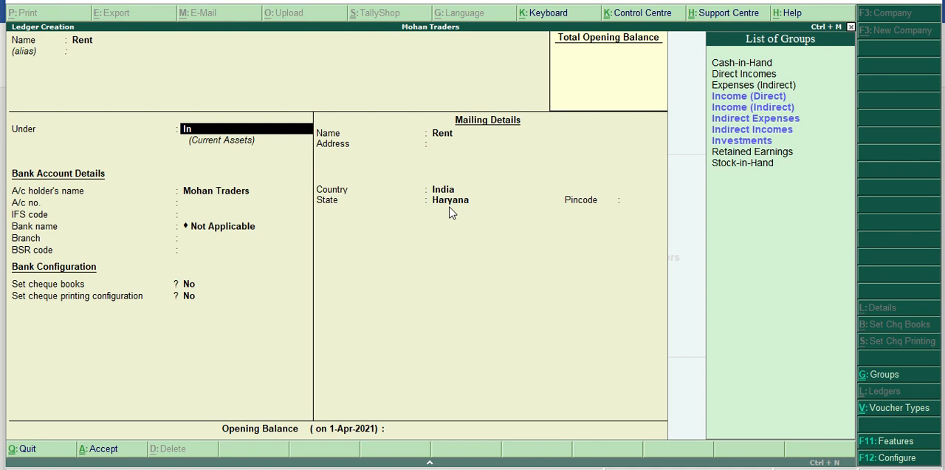
key("Down")
key("Down")
key("Down")
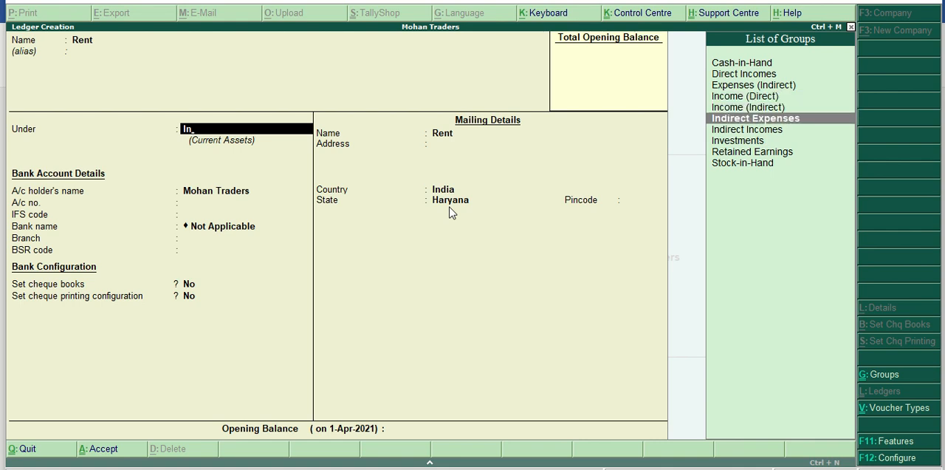
key("Return")
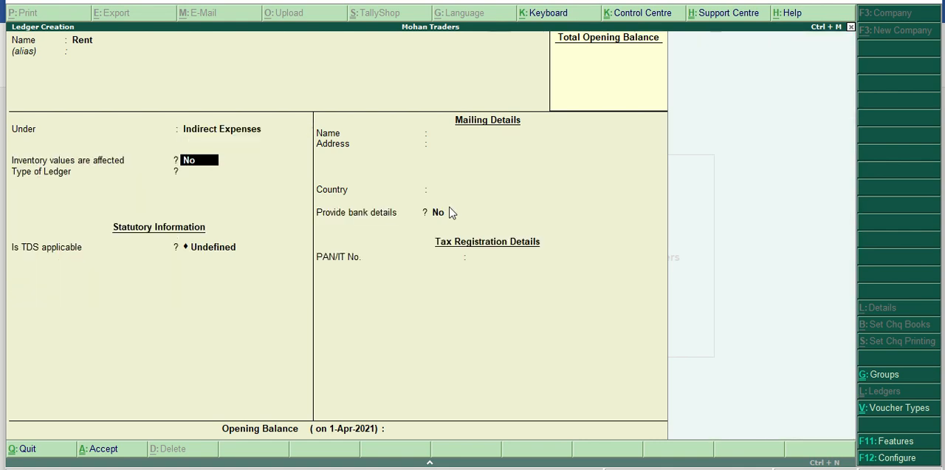
Make TDS applicable on the Rent ledger with nature of payment "Payment to Landlord" and save it with the remaining defaults.
key("Return")
key("Return")
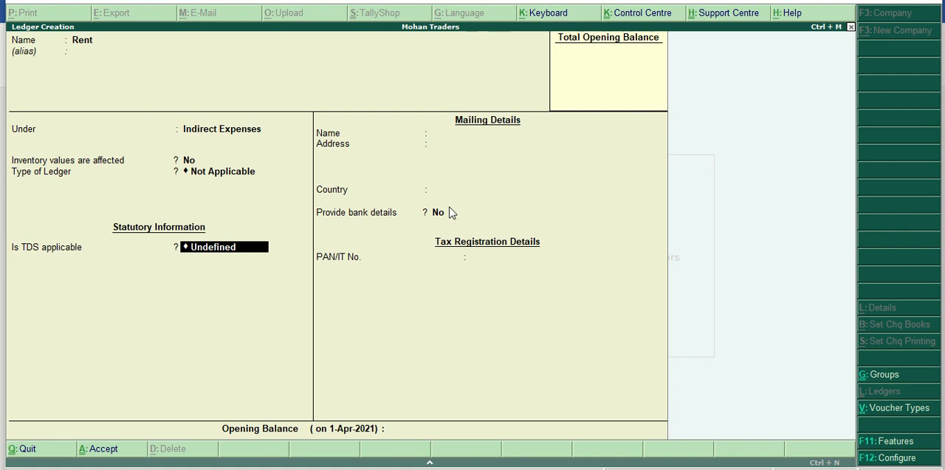
key("y")
key("Up")
key("Up")
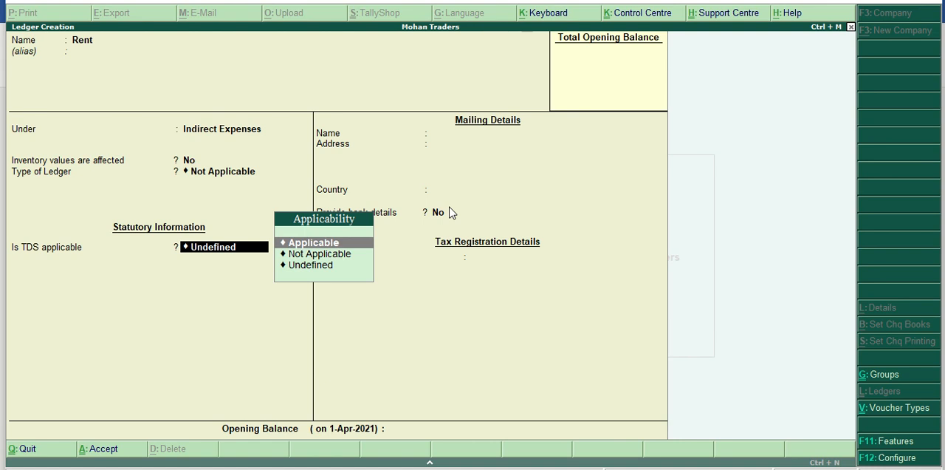
key("Return")
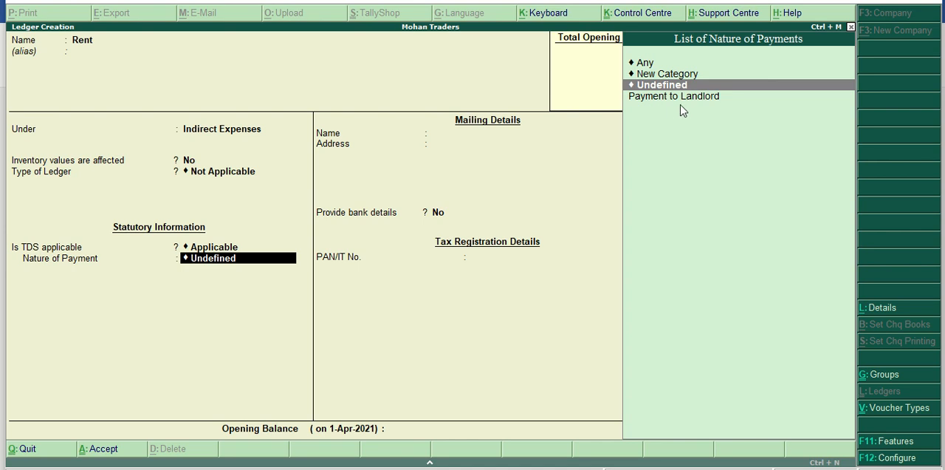
key("Down")
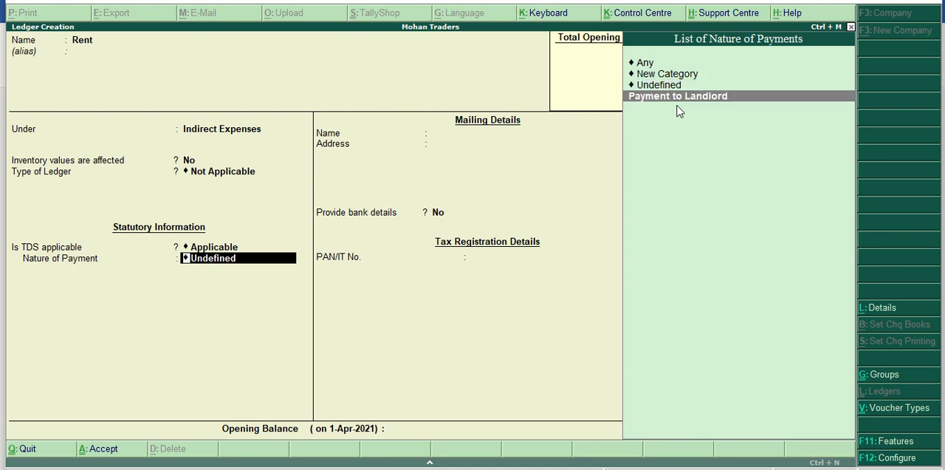
key("Return")
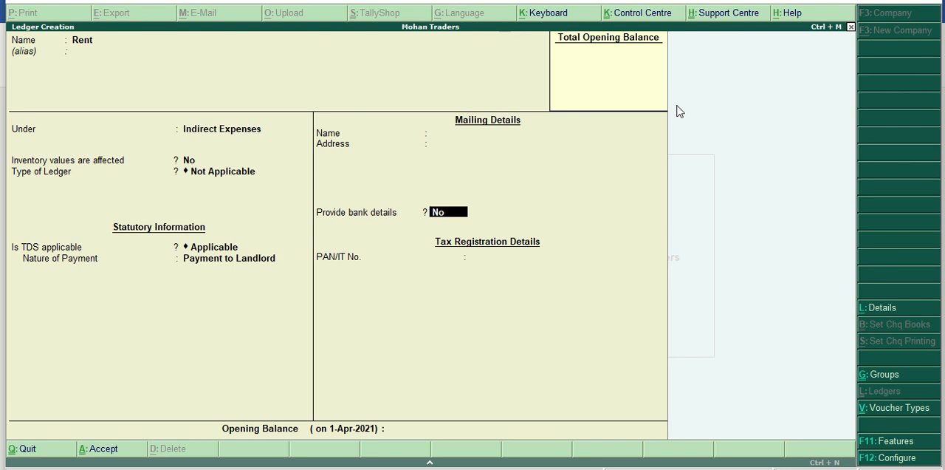
key("Return")
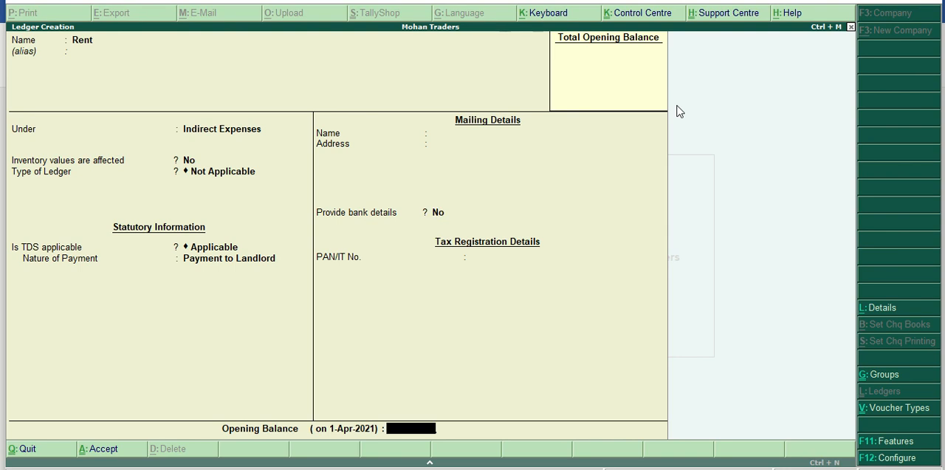
key("Return")
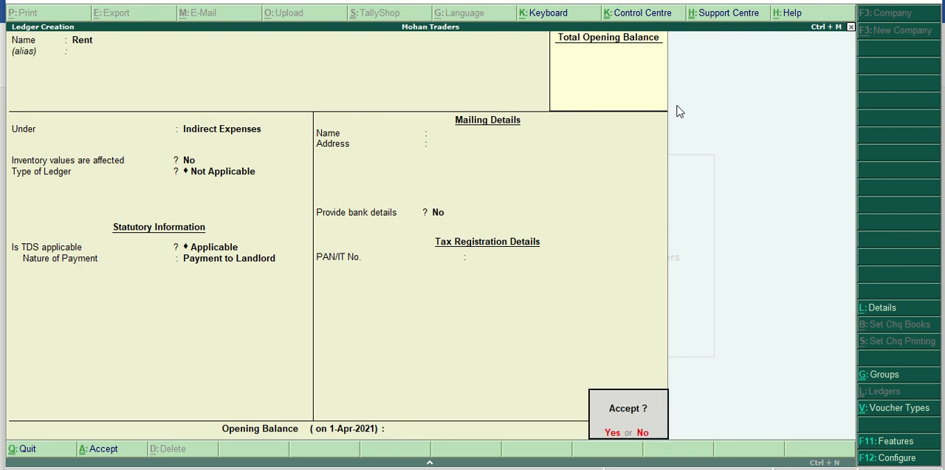
key("Return")
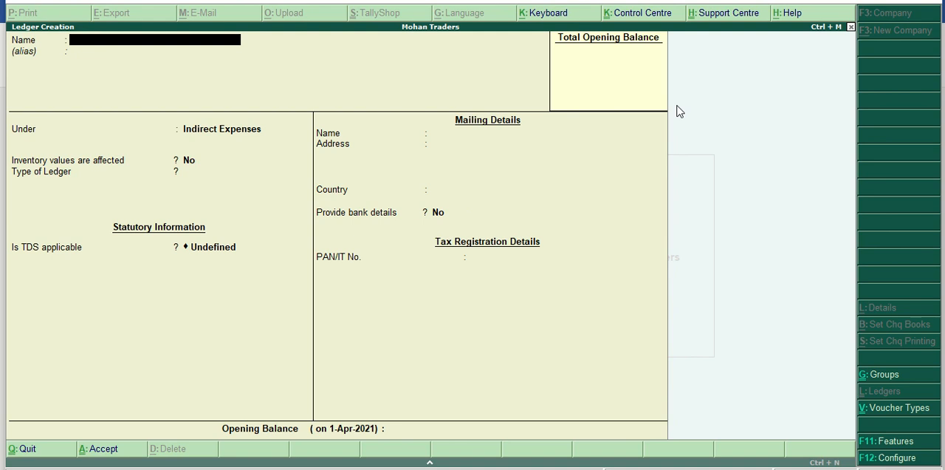
Name the new ledger with the landlord's name, place it under Sundry Creditors and keep the default bill-by-bill and inventory settings.
type("Mr. Mehta")
key("Return")
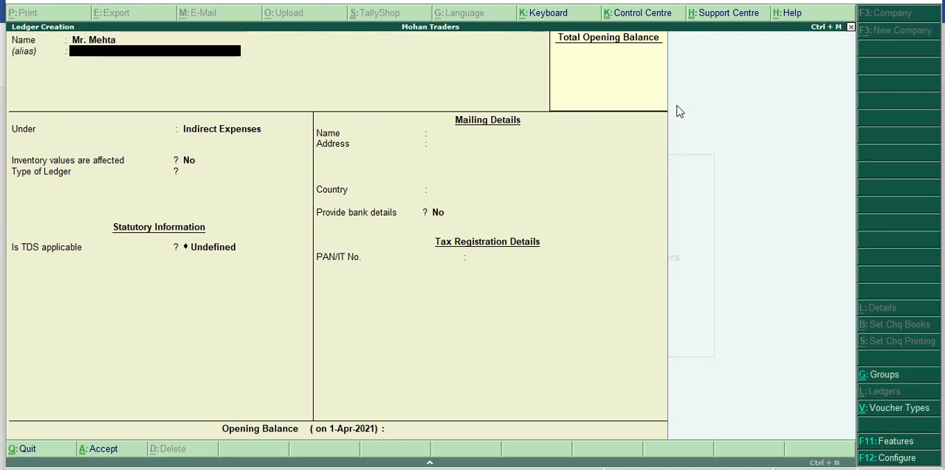
key("Return")
type("Cred")
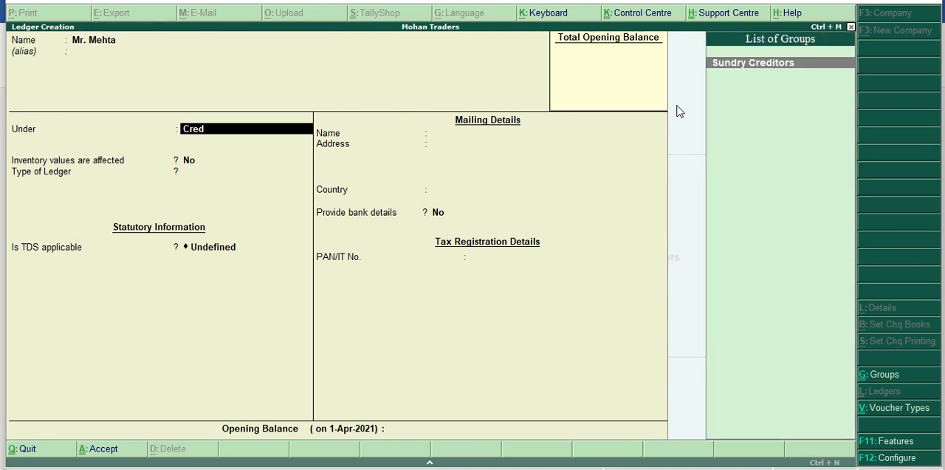
key("Return")
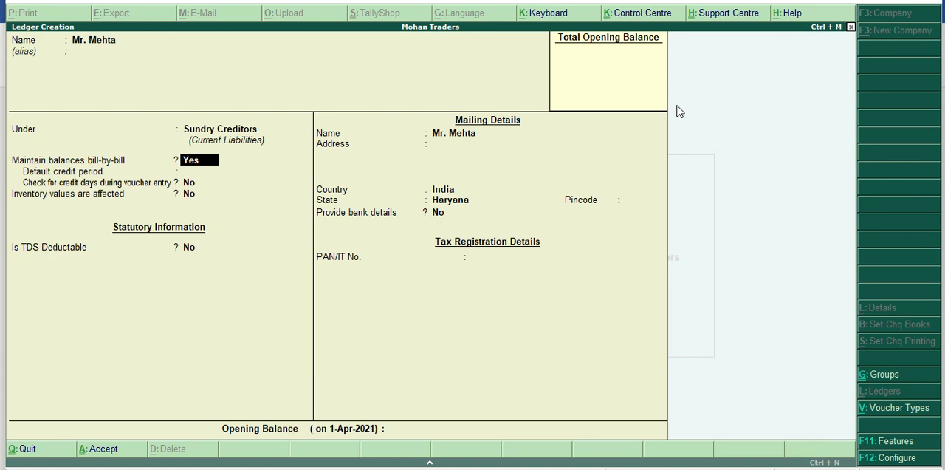
key("Return")
key("Return")
key("Return")
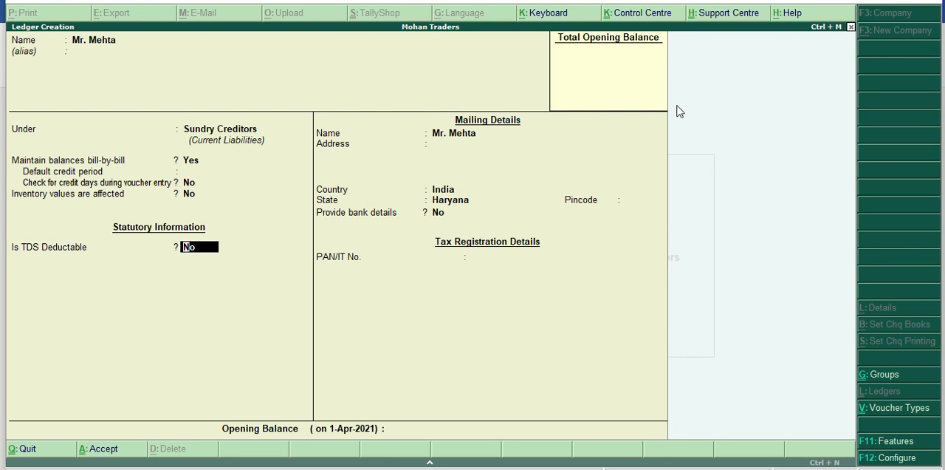
Make TDS deductable for the landlord with deductee type Individual/HUF - Resident and enable deducting TDS in the same voucher.
type("y")
key("Return")
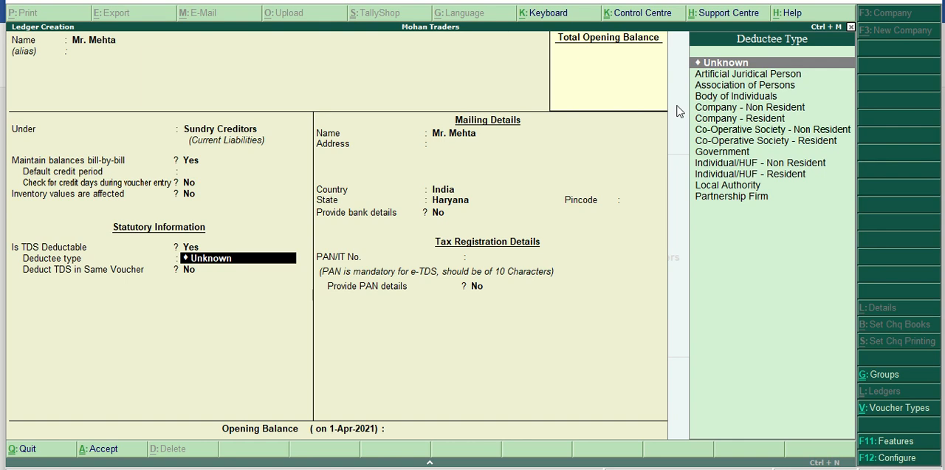
key("Down")
key("Down")
key("Down")
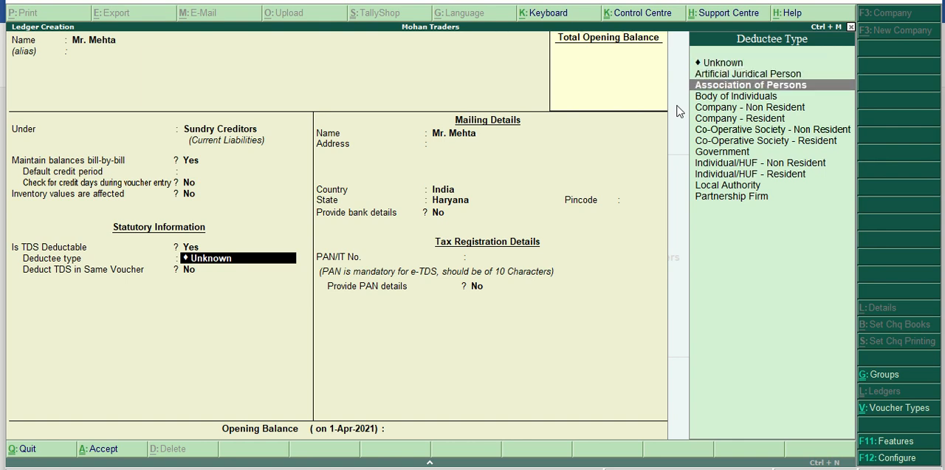
key("Down")
key("Down")
key("Down")
key("Down")
key("Down")
key("Down")
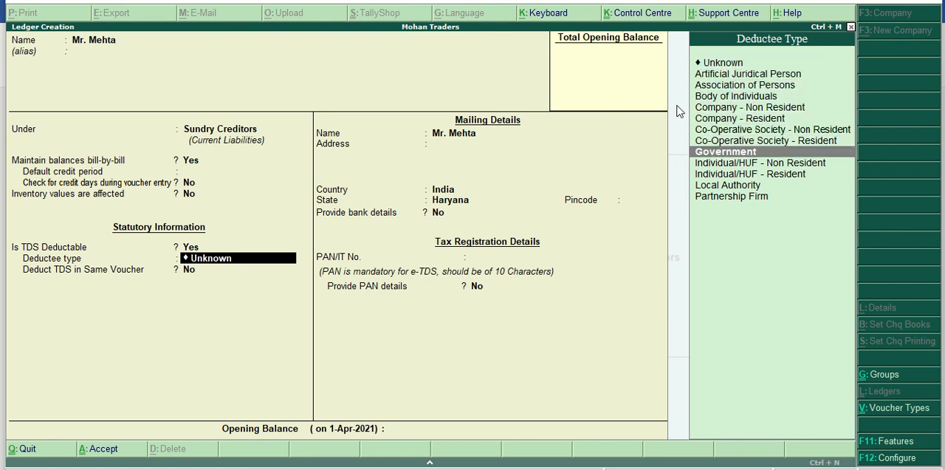
key("Down")
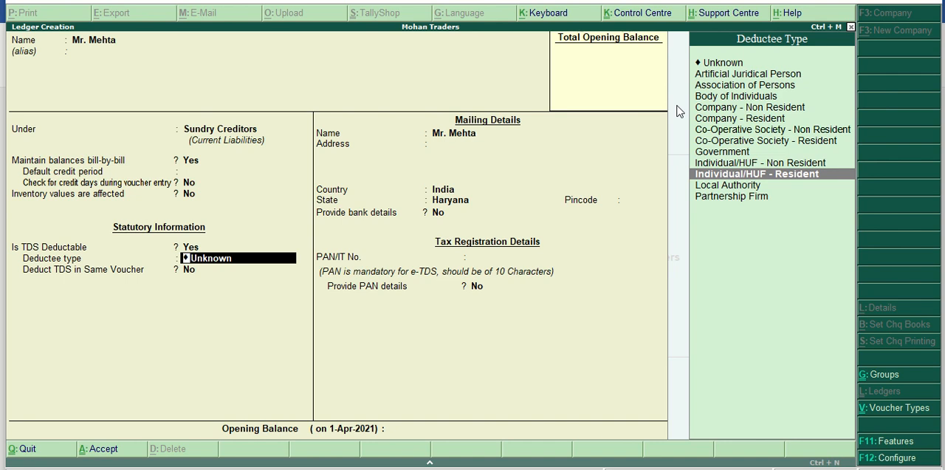
key("Return")
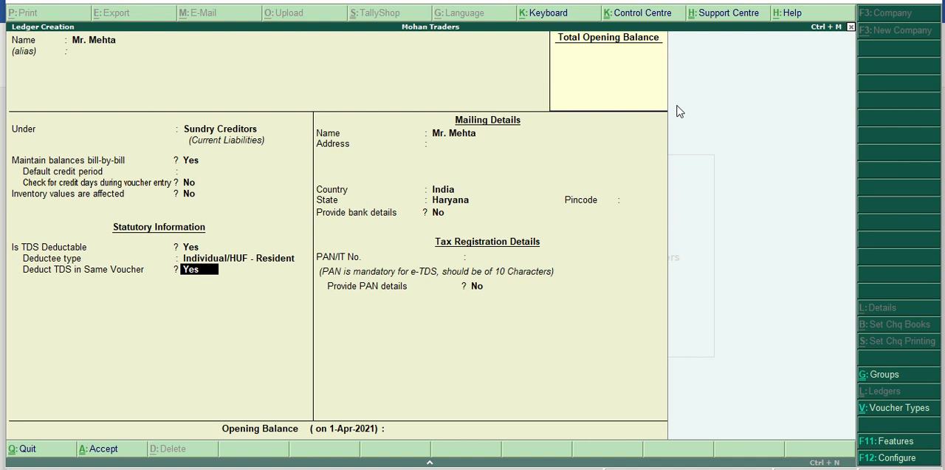
key("Return")
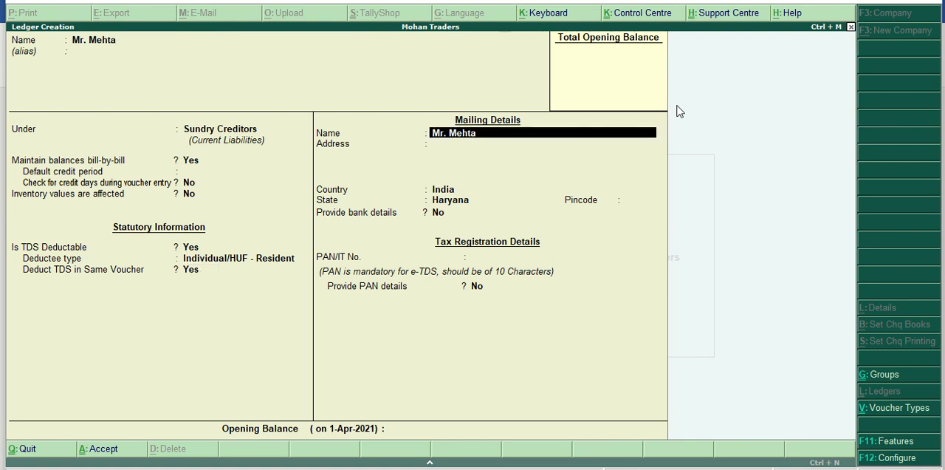
Keep the landlord's default mailing details with country India and state Haryana, and provide no bank details.
key("Return")
key("Return")
key("Return")
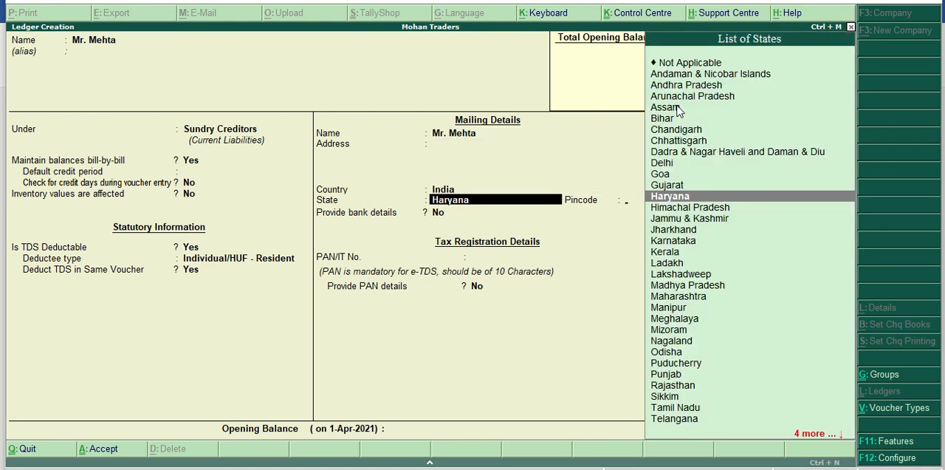
key("Return")
key("Return")
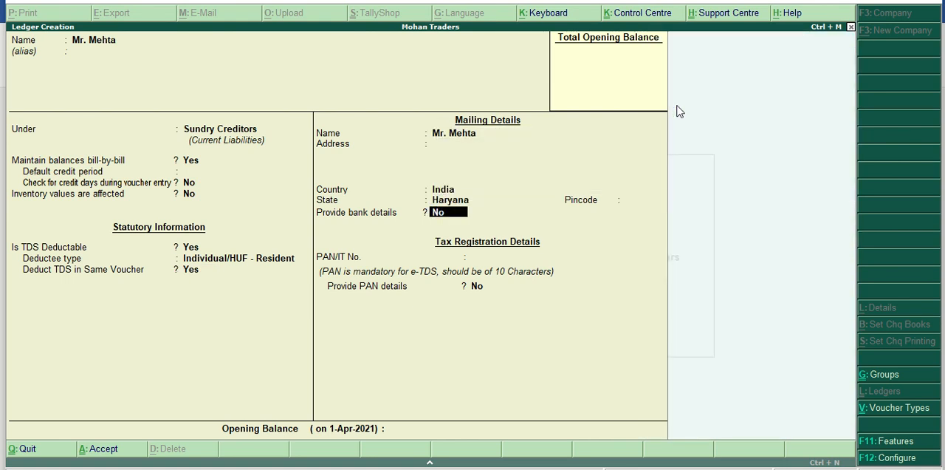
key("Return")
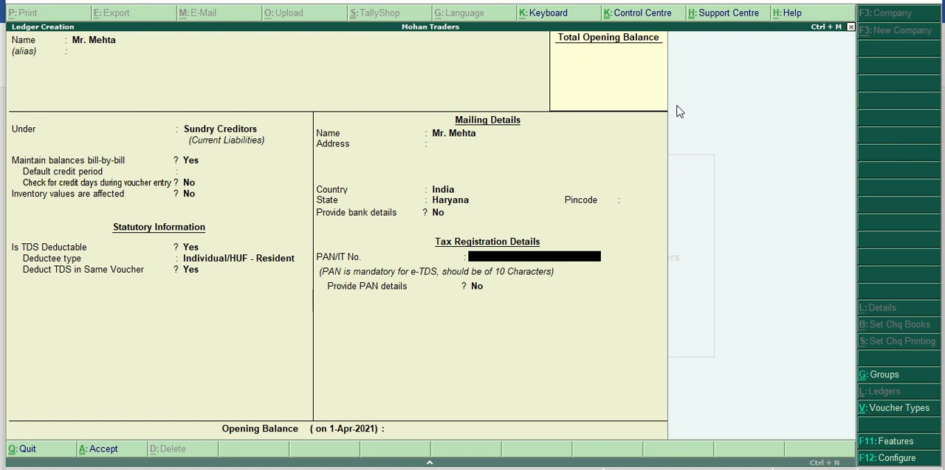
Enter the landlord's PAN/IT number and choose Yes for providing PAN details.
type("GGHHJ5656K")
key("Return")
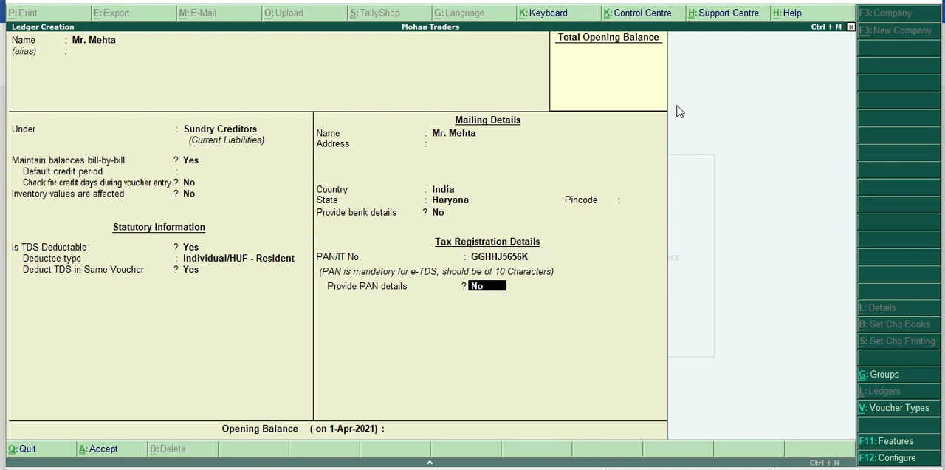
type("y")
key("Return")
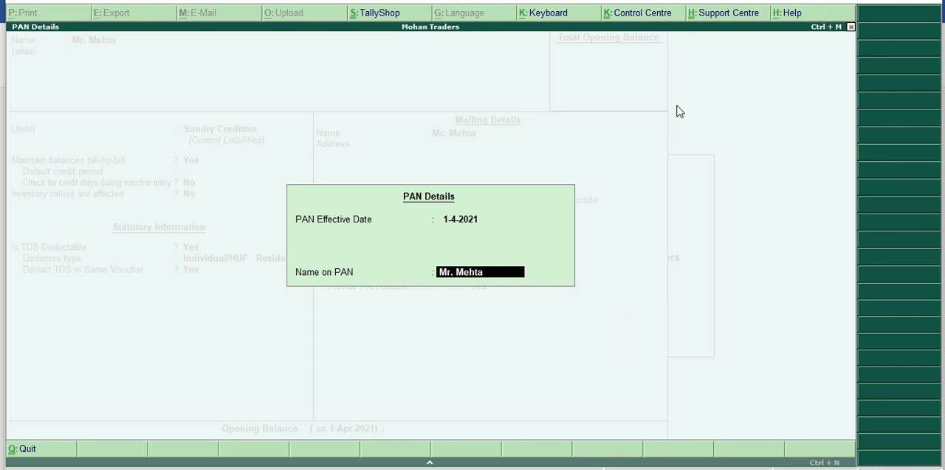
Keep the landlord's name as the name on PAN and save the landlord ledger.
key("Return")
key("Return")
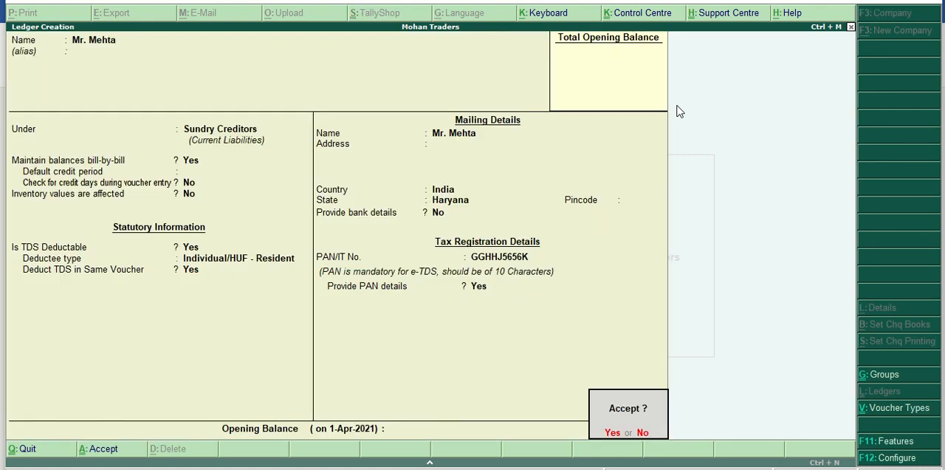
key("y")
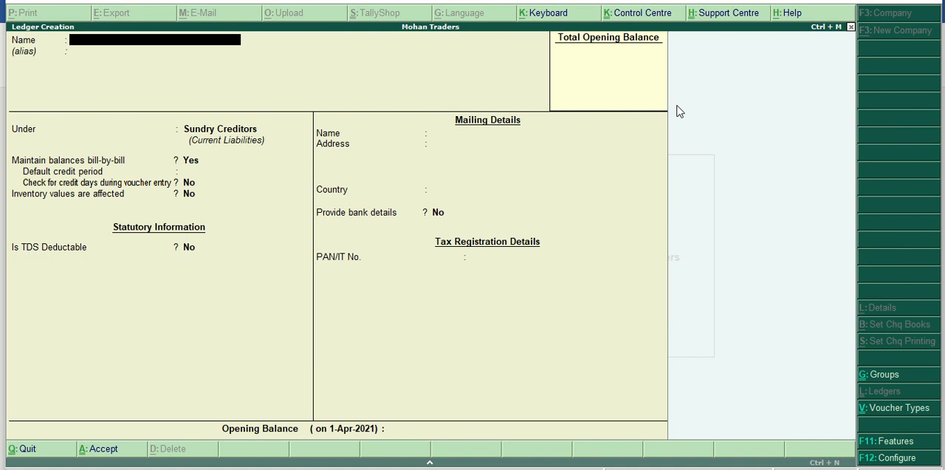
Name the new ledger TDS and place it under Duties & Taxes.
type("TDS")
key("Return")
key("Return")
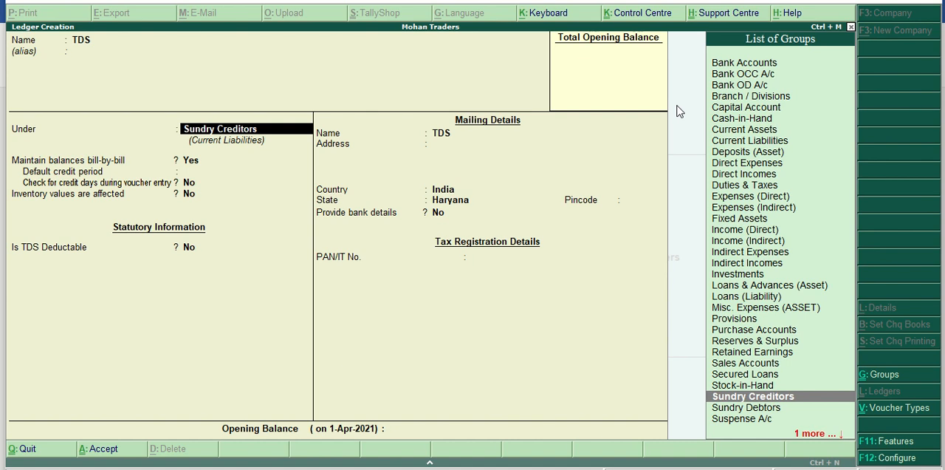
type("Du")
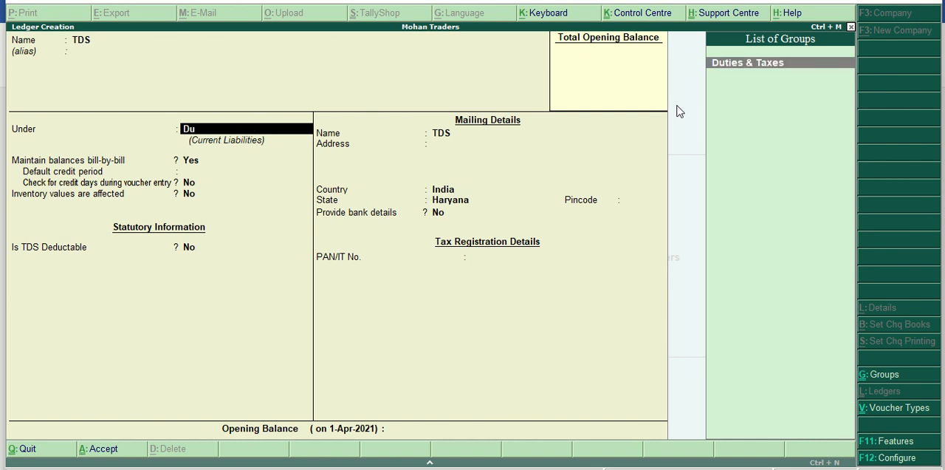
key("Return")
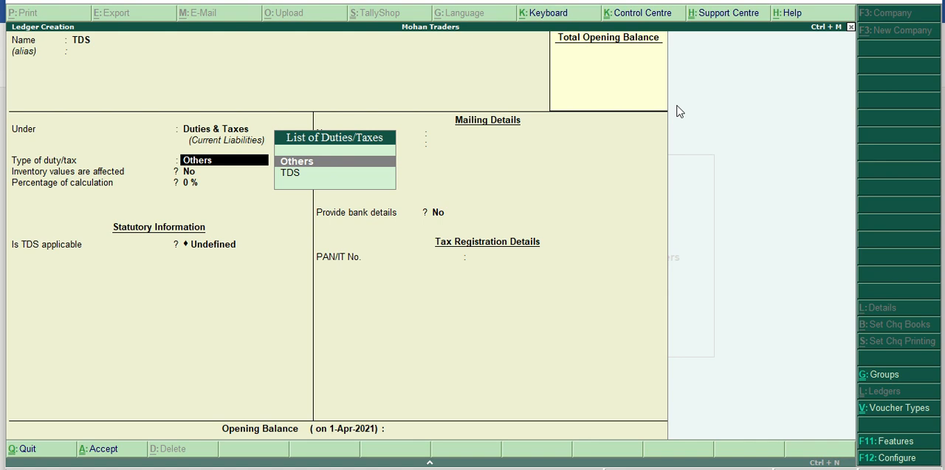
Set the TDS ledger's duty type to TDS and nature of payment to Payment to Landlord, and save it without bank details.
key("Down")
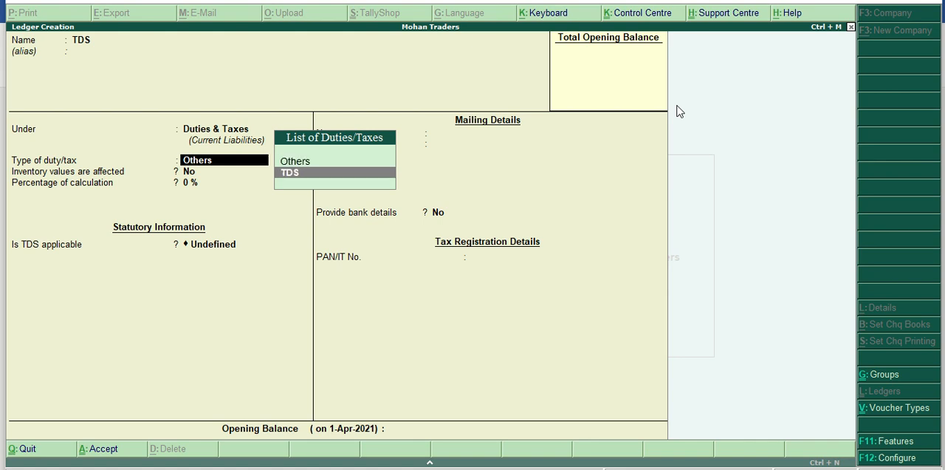
key("Return")
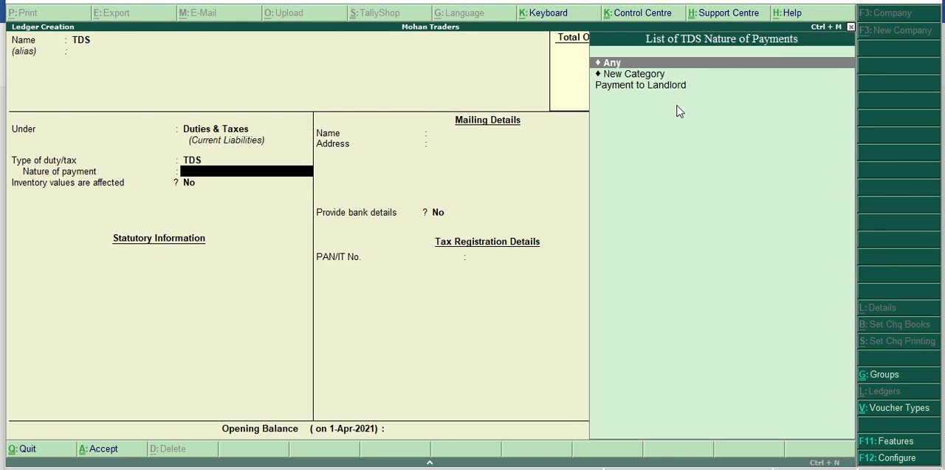
key("Down")
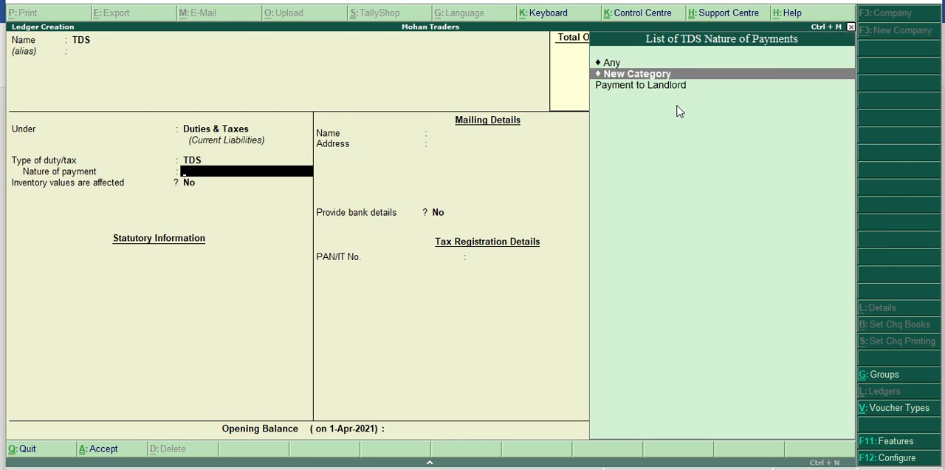
key("Down")
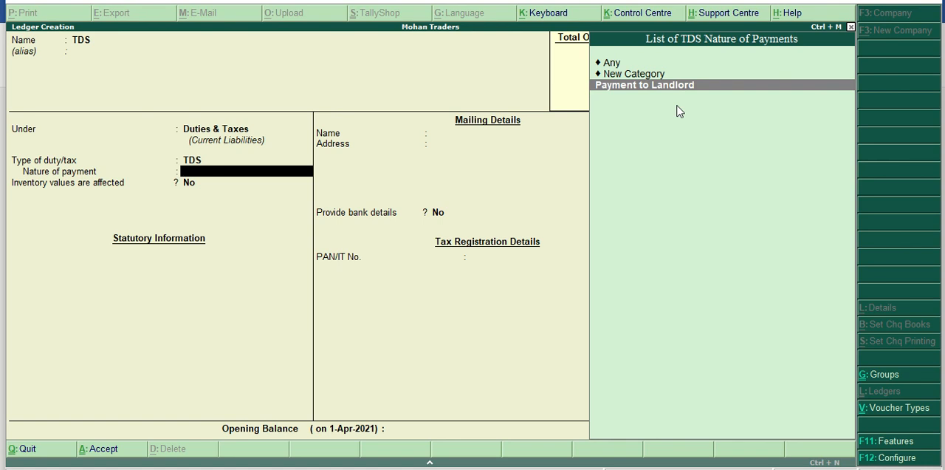
key("Return")
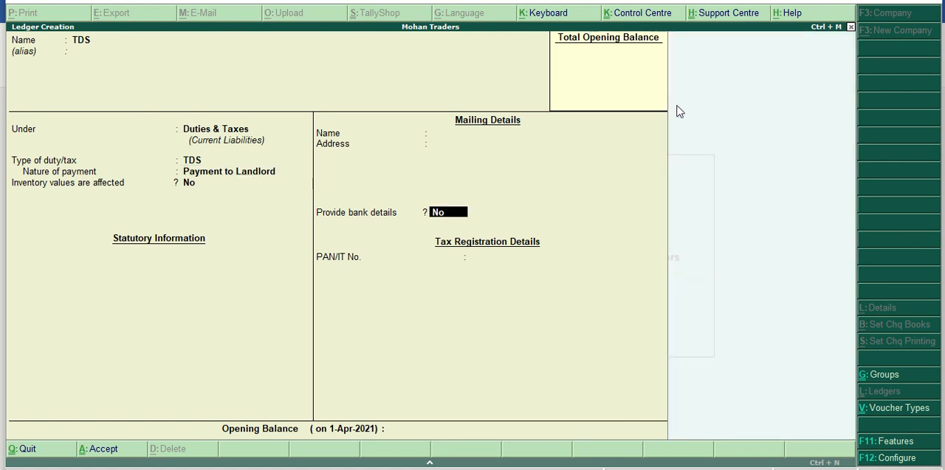
key("Return")
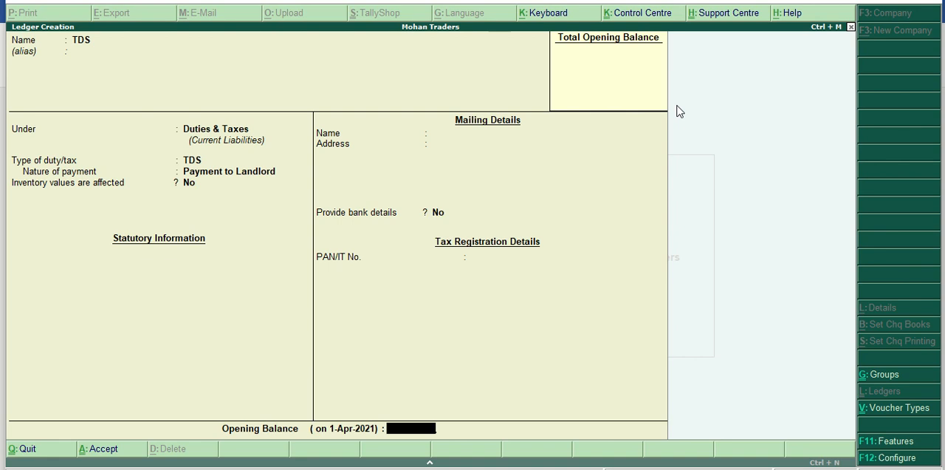
key("Return")
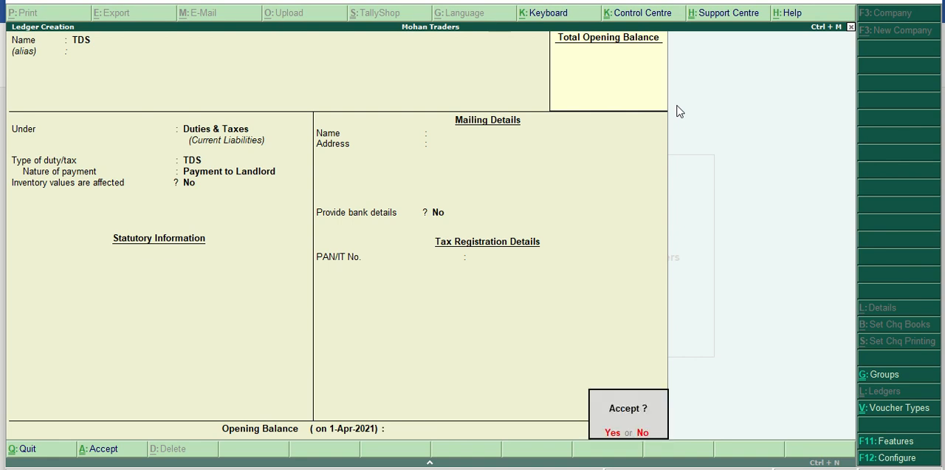
key("Return")
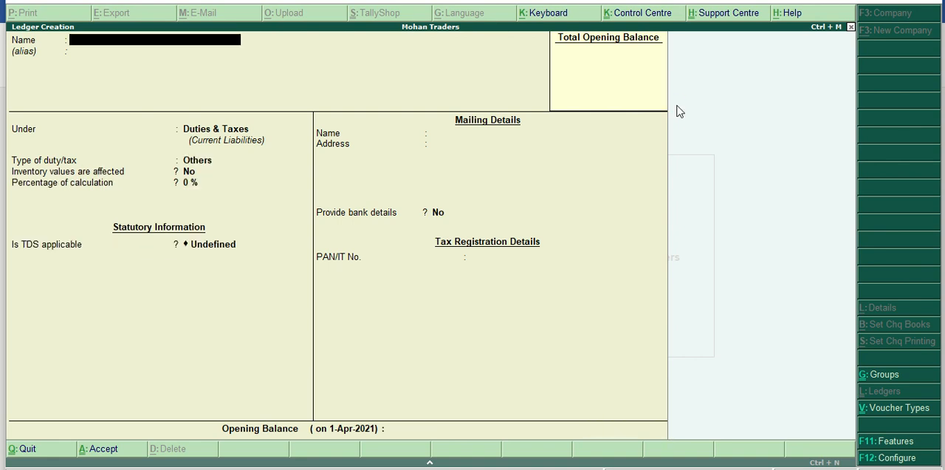
Name the new ledger Bank and place it under Bank Accounts.
type("Bank")
key("Return")
key("Return")
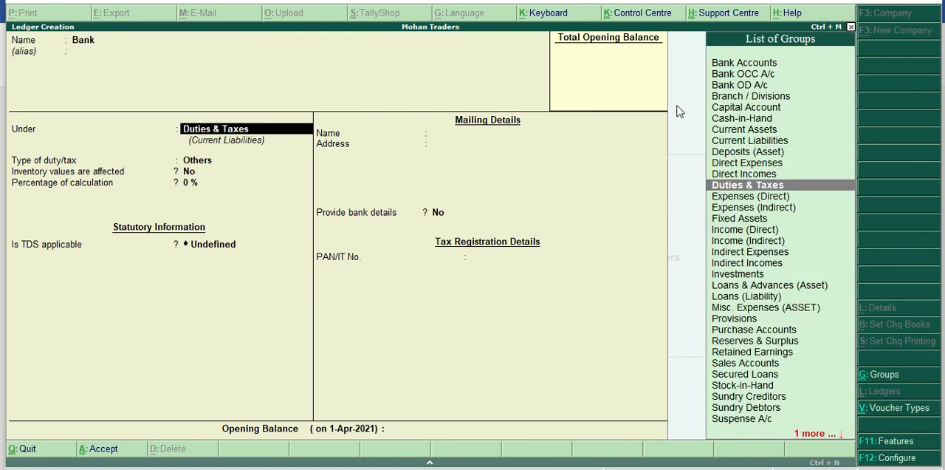
type("Ban")
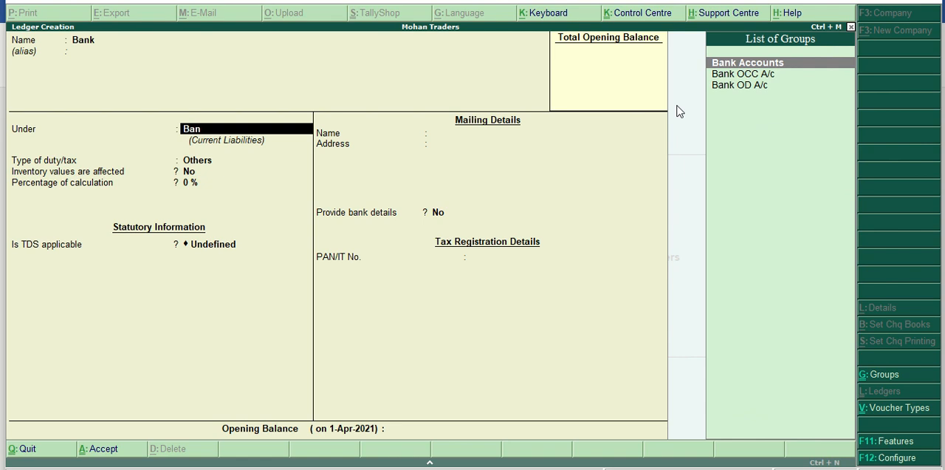
key("Return")
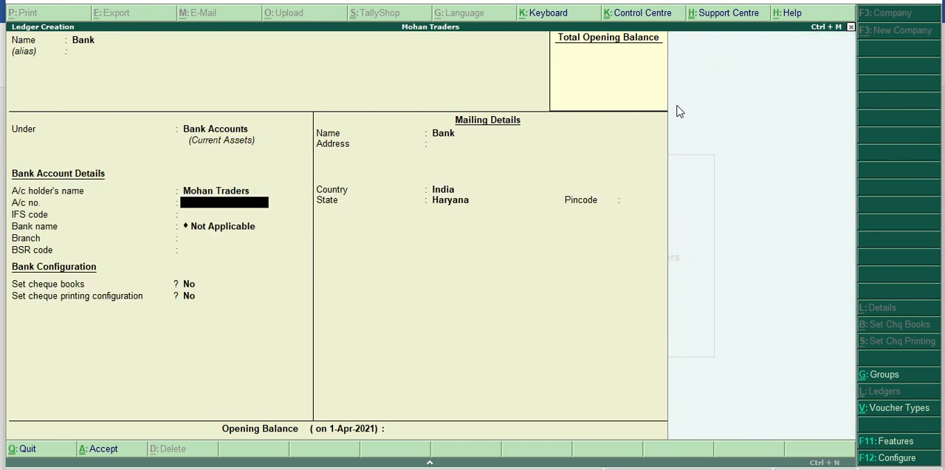
Enter the bank account number, keep the other bank and mailing details at their defaults, and save the Bank ledger.
type("5654789")
key("Return")
key("Return")
key("Return")
key("Return")
key("Return")
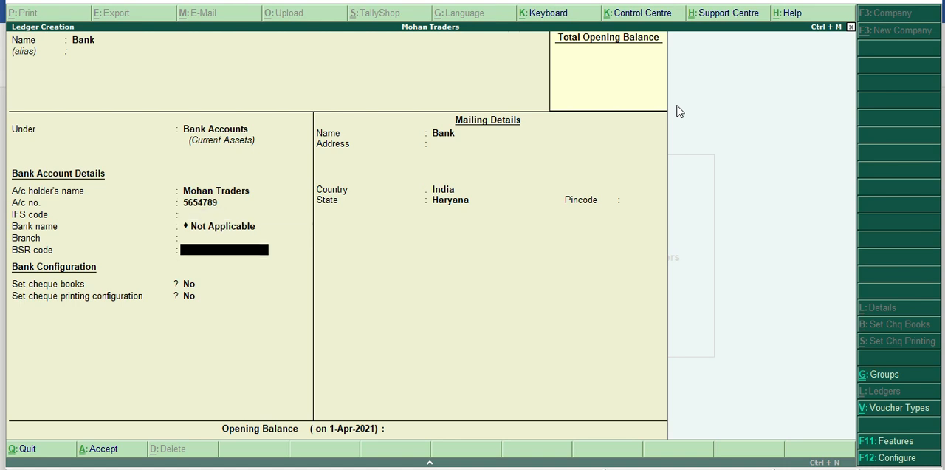
key("Return")
key("Return")
key("Return")
key("Return")
key("Return")
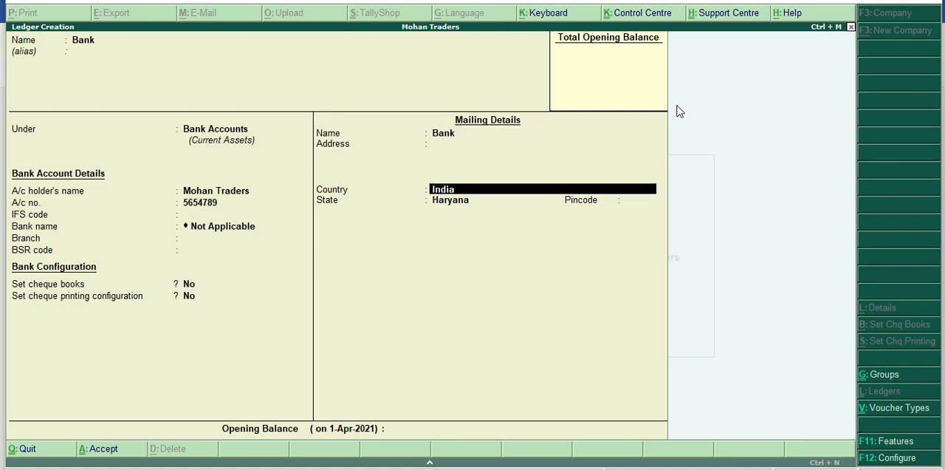
key("Return")
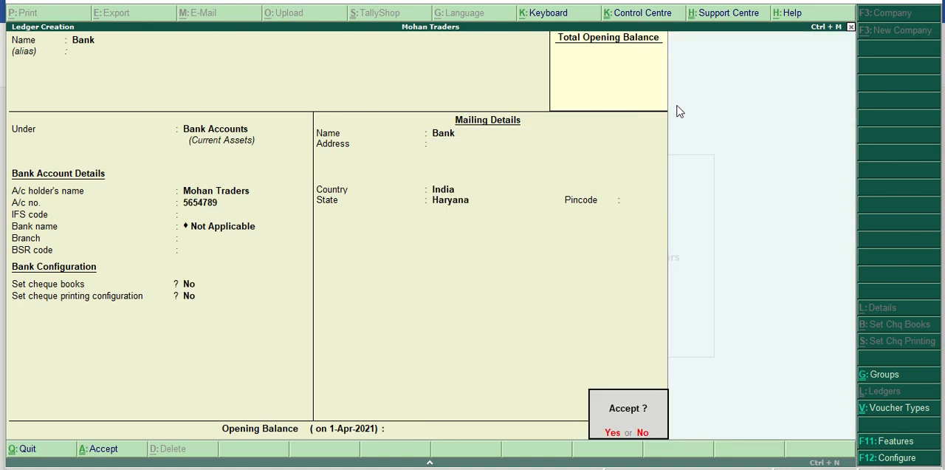
key("Return")
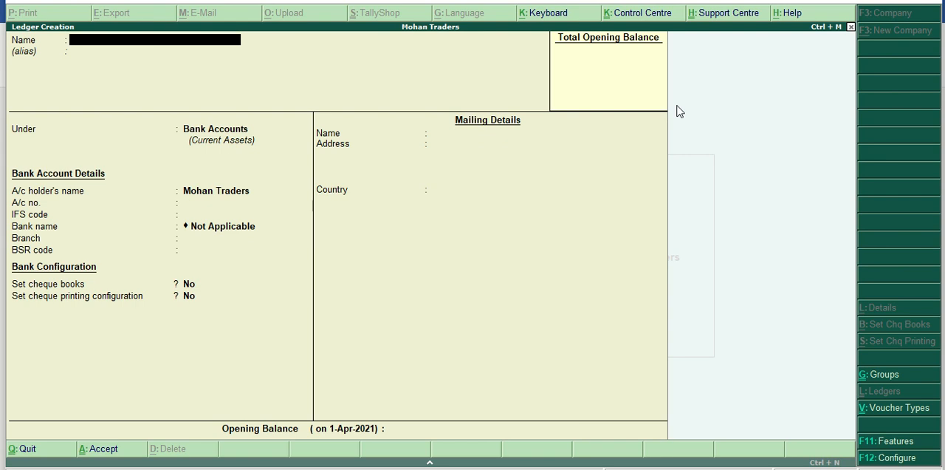
Leave ledger creation and start a new journal voucher from the accounting vouchers.
key("Escape")
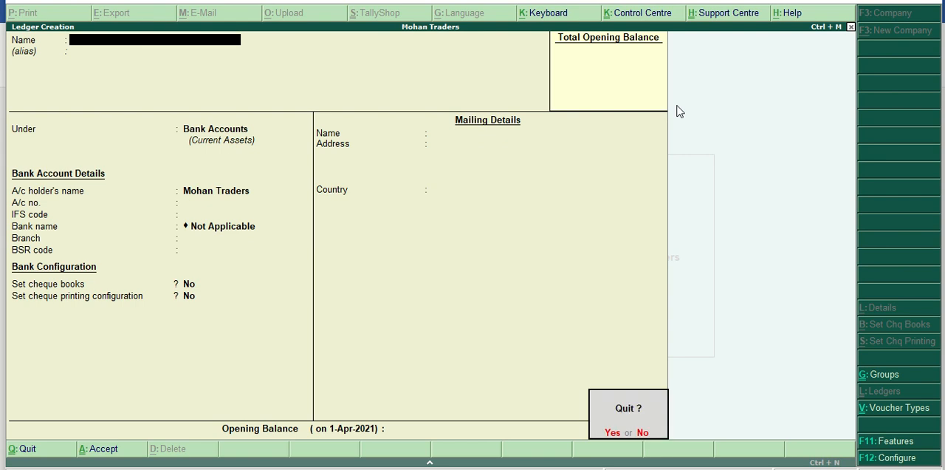
key("Return")
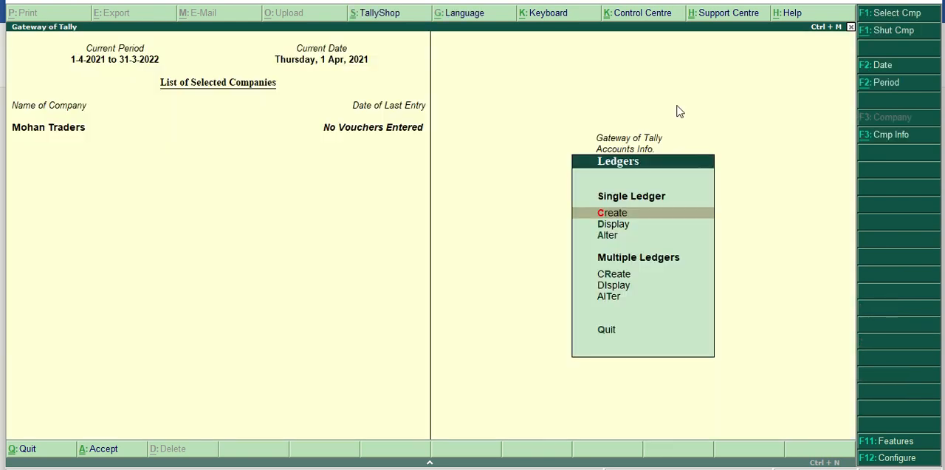
key("Escape")
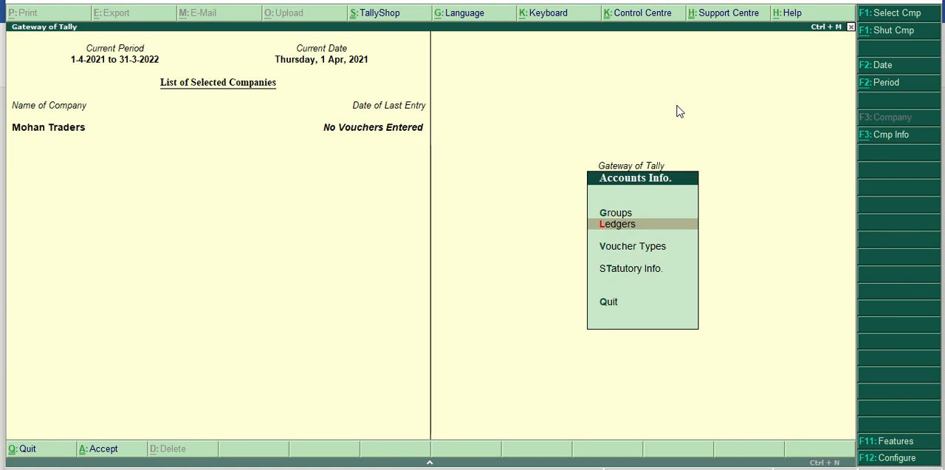
key("Escape")
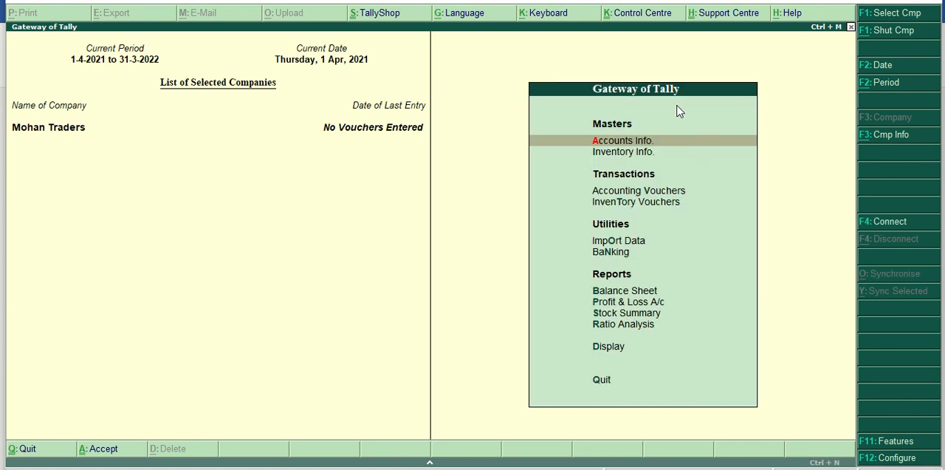
key("Down")
key("Down")
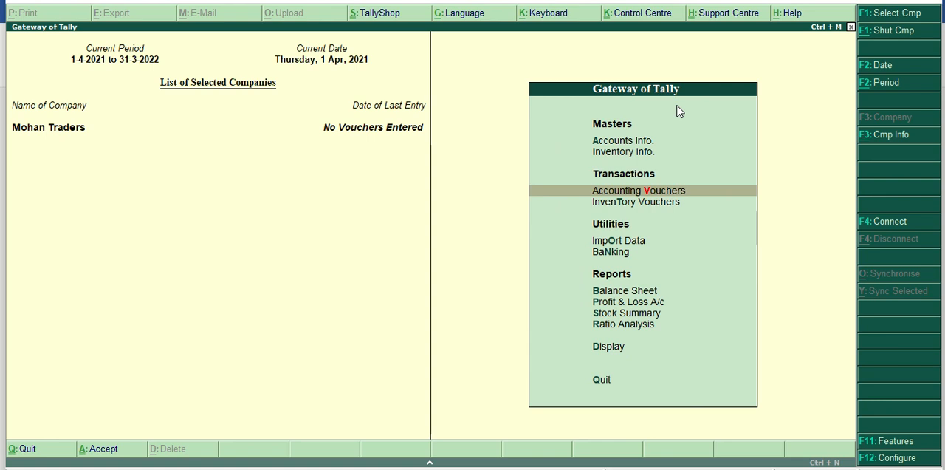
key("Return")
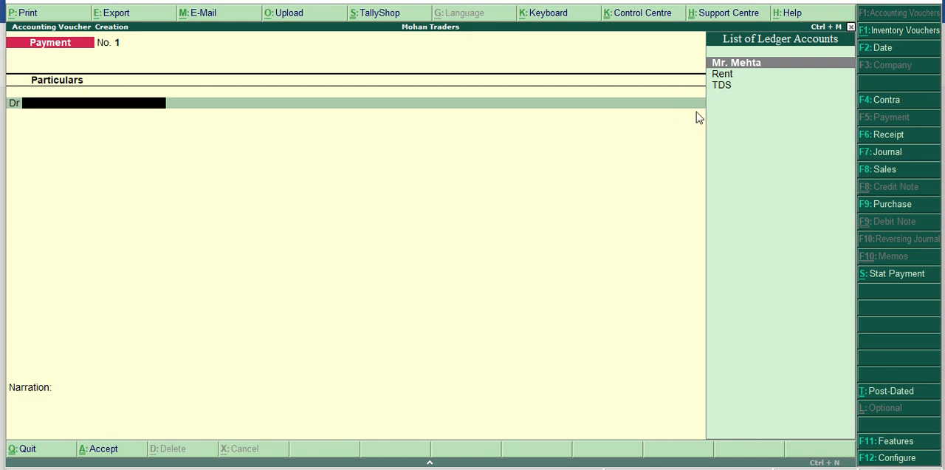
left_click(885, 154)
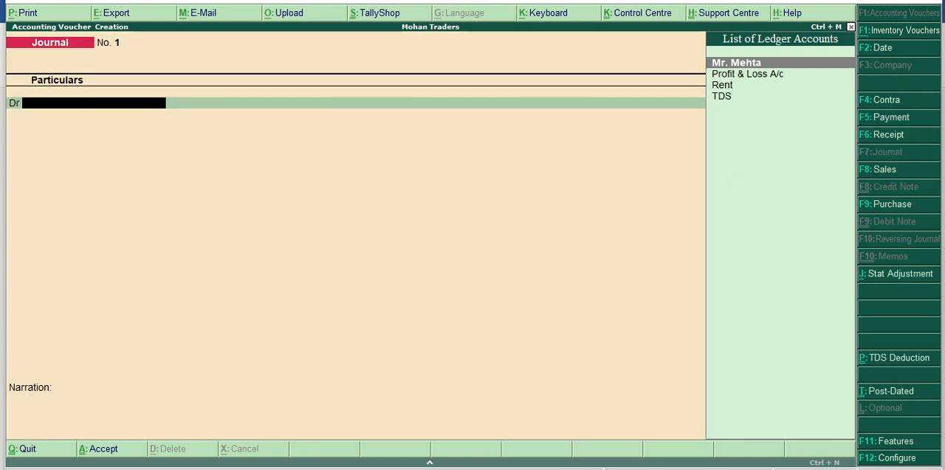
Check the rent transaction in the Word document, and set the journal voucher's date in Tally to 1/5/2021.
left_click(589, 467)
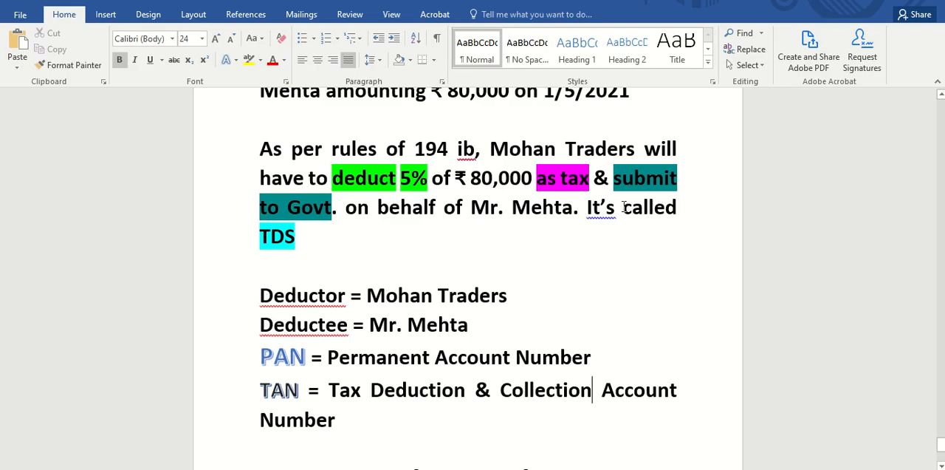
scroll(600, 176, "up", 1)
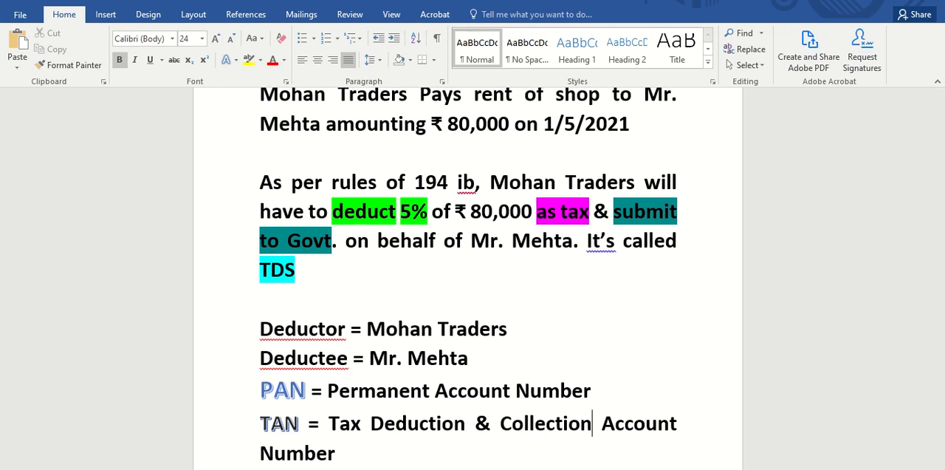
left_click(476, 468)
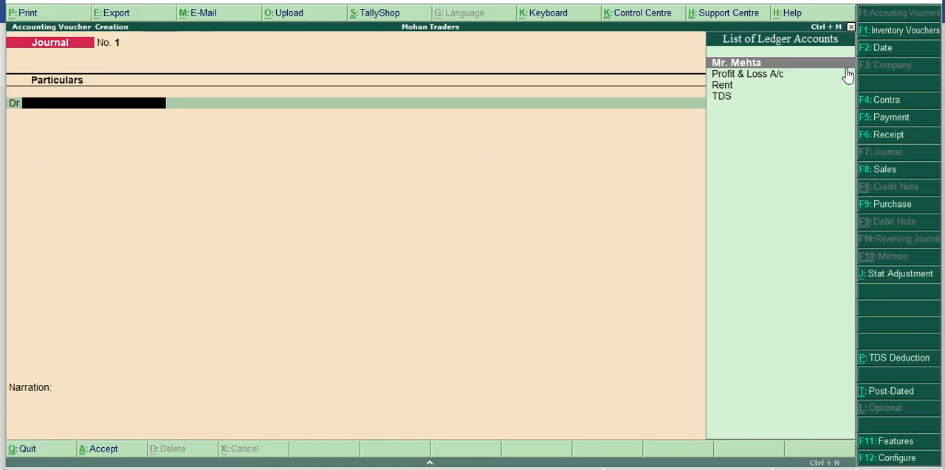
left_click(886, 50)
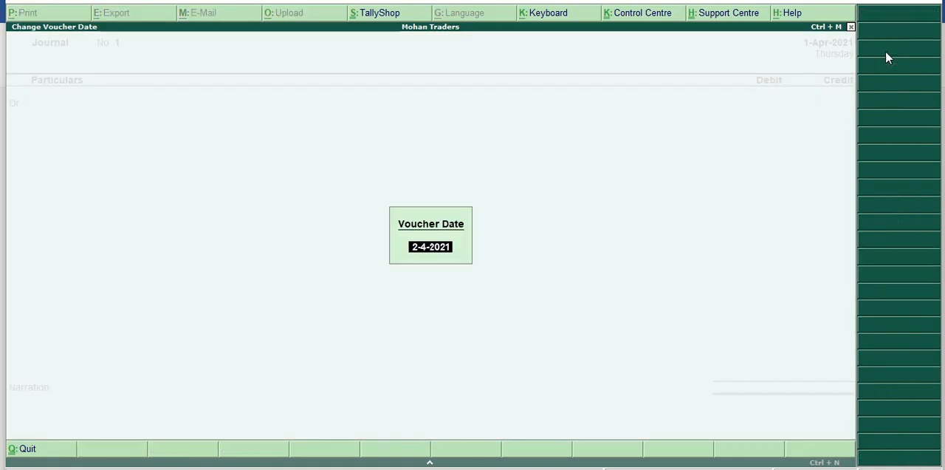
type("1/5/")
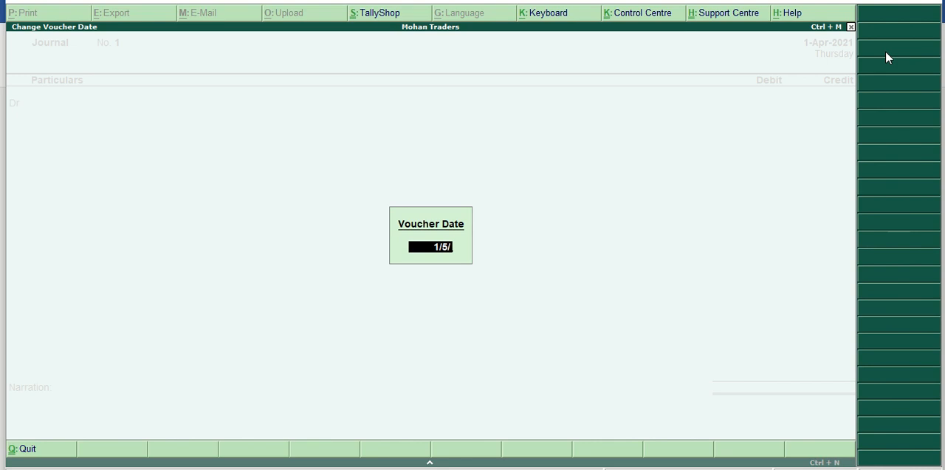
type("2021")
key("Return")
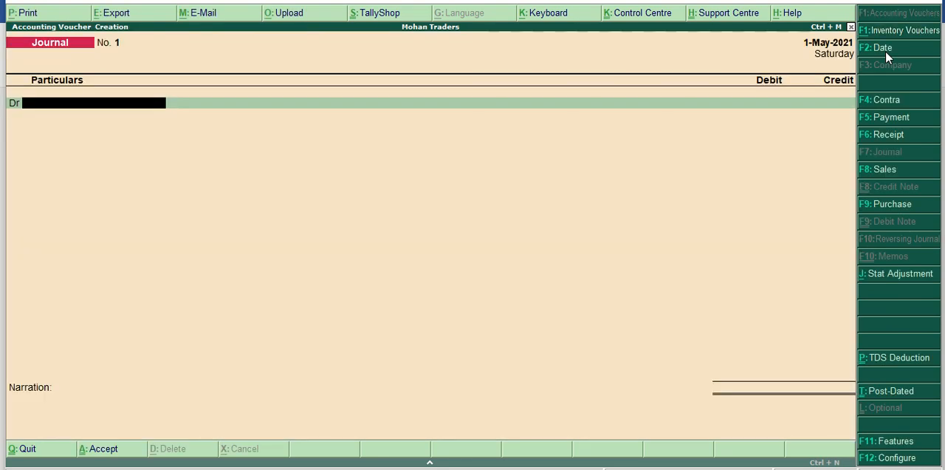
Debit the Rent ledger with 80,000 in the journal voucher.
type("Re")
key("Return")
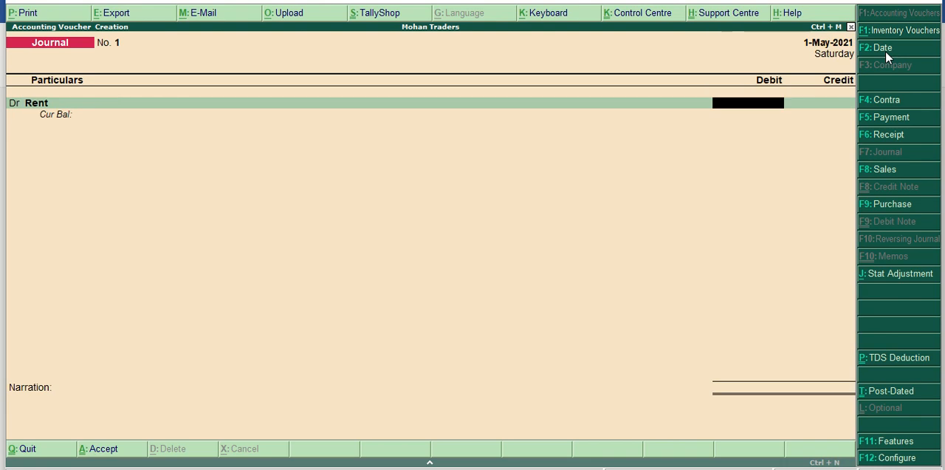
type("80000")
key("Return")
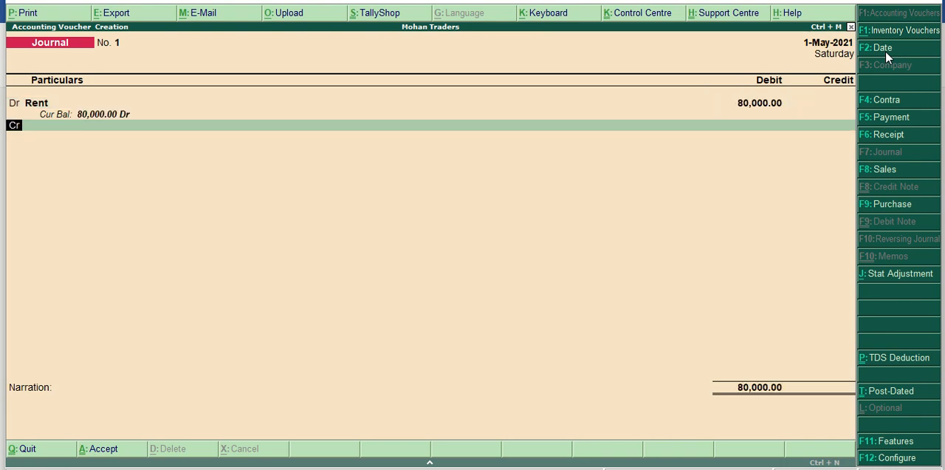
Credit the landlord's party ledger with 76,000 in the journal voucher.
key("Return")
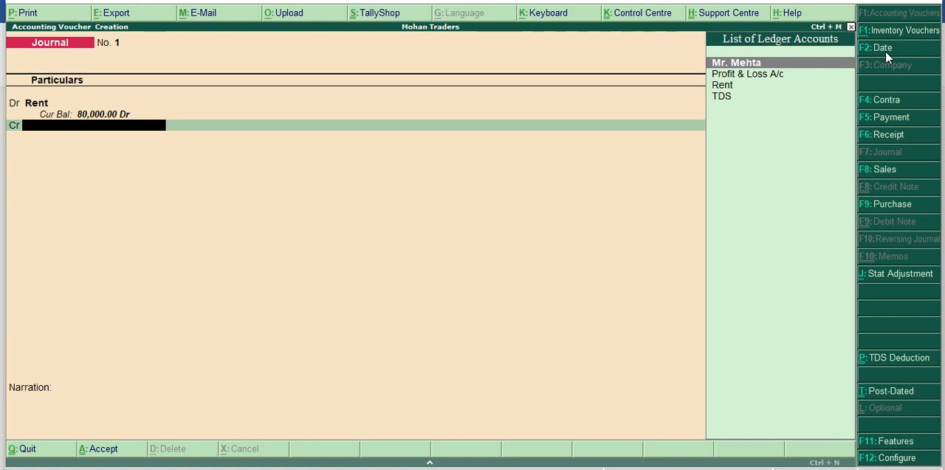
key("Return")
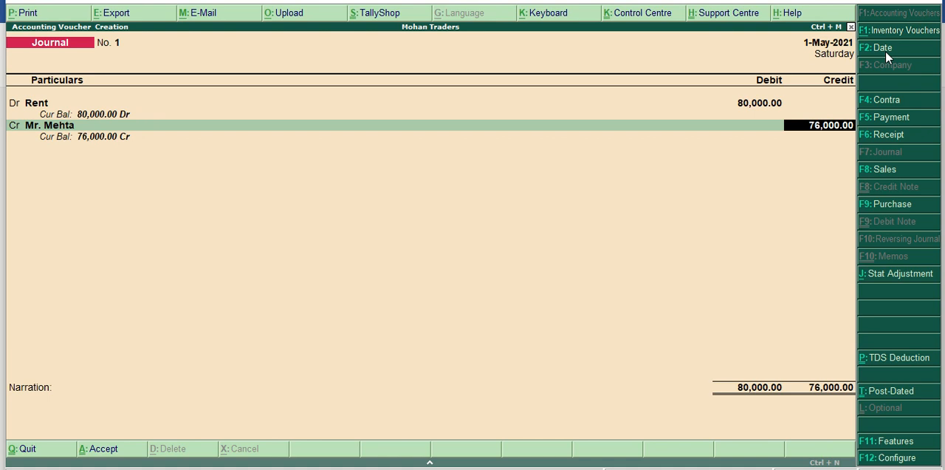
key("Return")
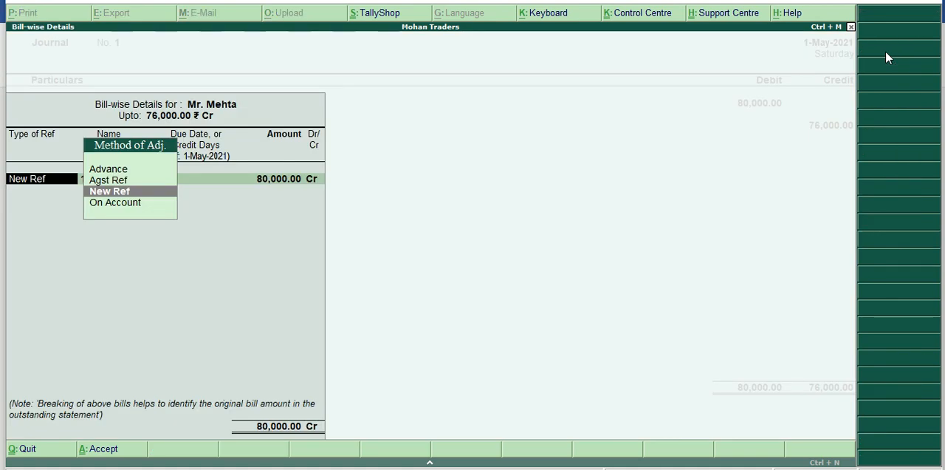
Record the landlord's bill-wise details as New Ref 1 for 80,000 Cr and New Ref 1 for 4,000 Dr.
key("Return")
key("Return")
key("Return")
key("Return")
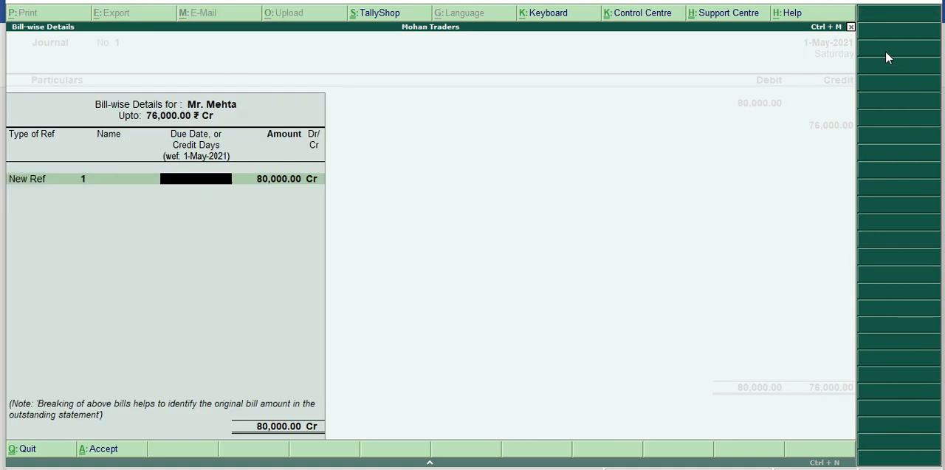
key("Return")
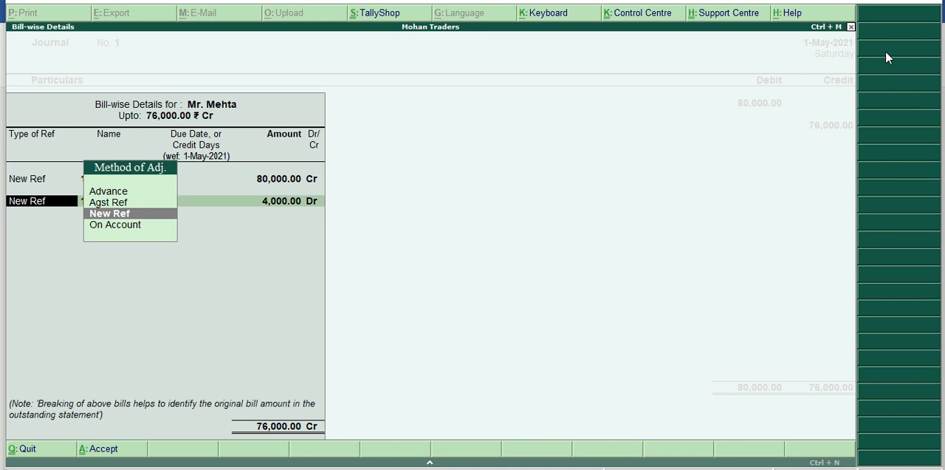
key("Return")
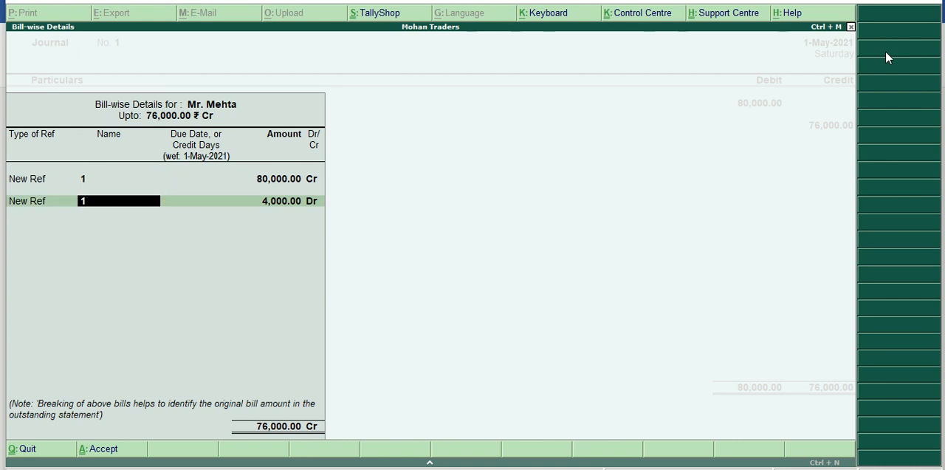
key("Return")
key("Return")
key("Return")
key("Return")
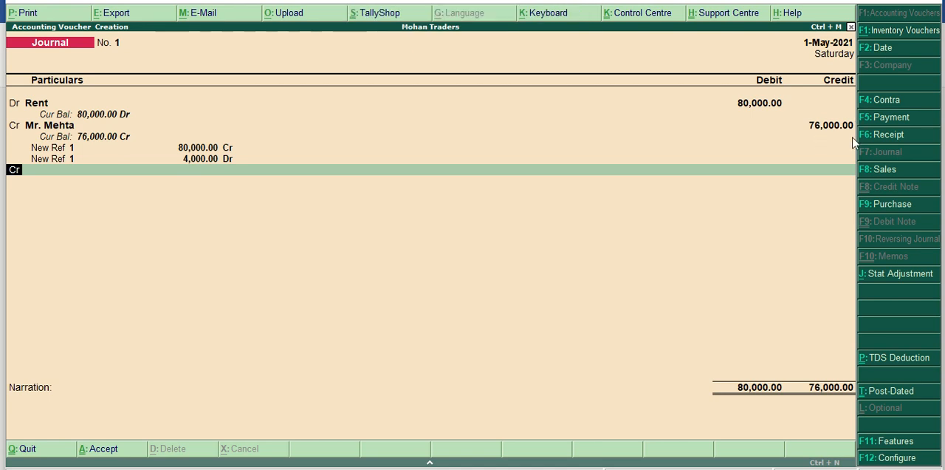
Credit the TDS ledger with 4,000, leave the narration blank, and save the journal voucher.
key("Return")
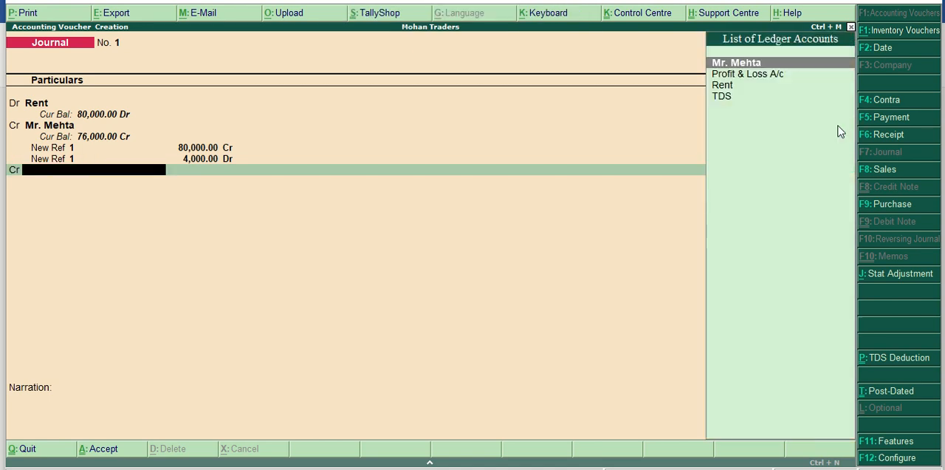
key("Down")
key("Down")
key("Down")
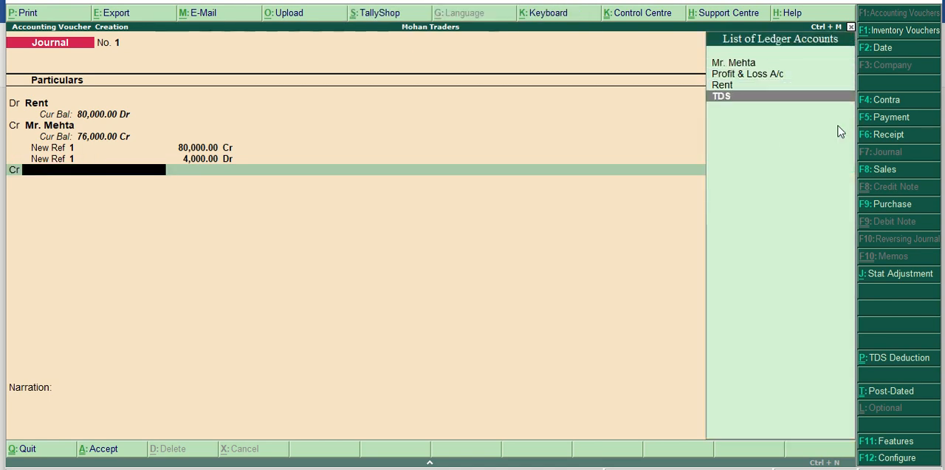
key("Return")
key("Return")
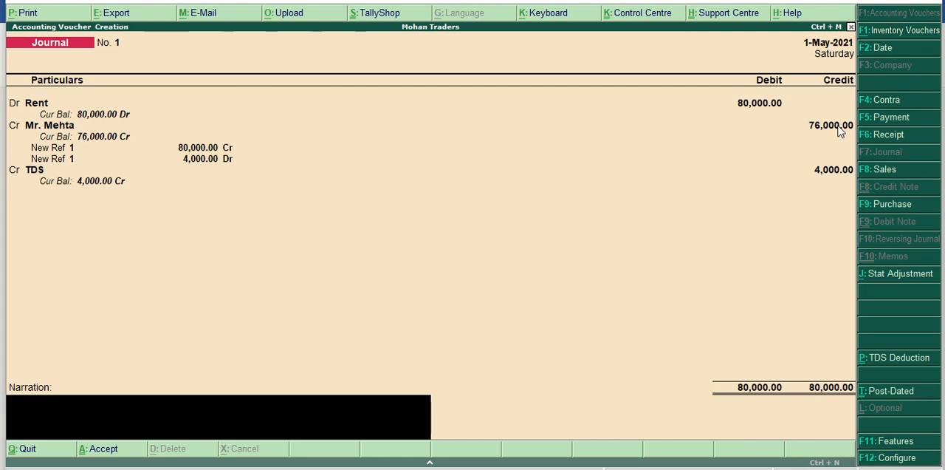
key("Return")
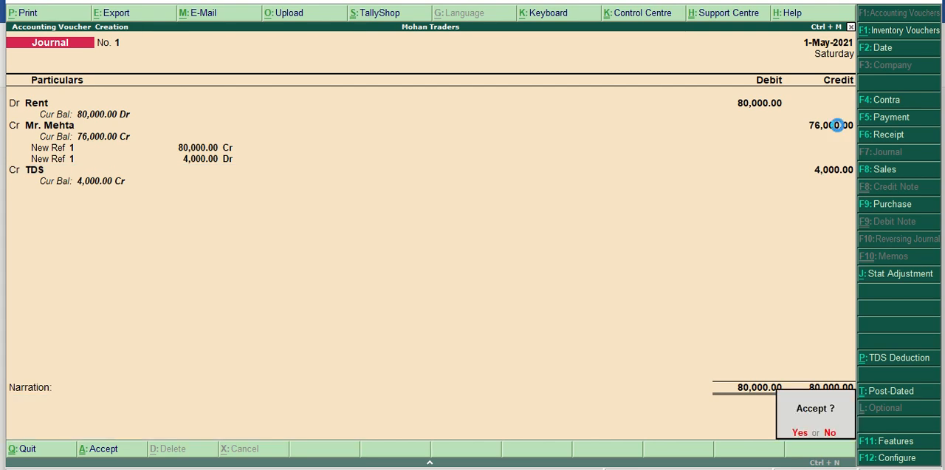
key("Return")
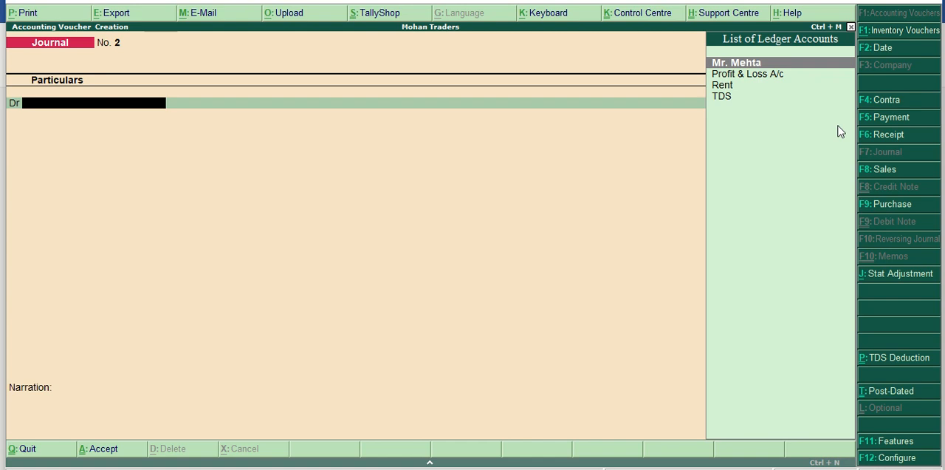
Leave voucher creation and open the Display reports.
key("Escape")
key("Return")
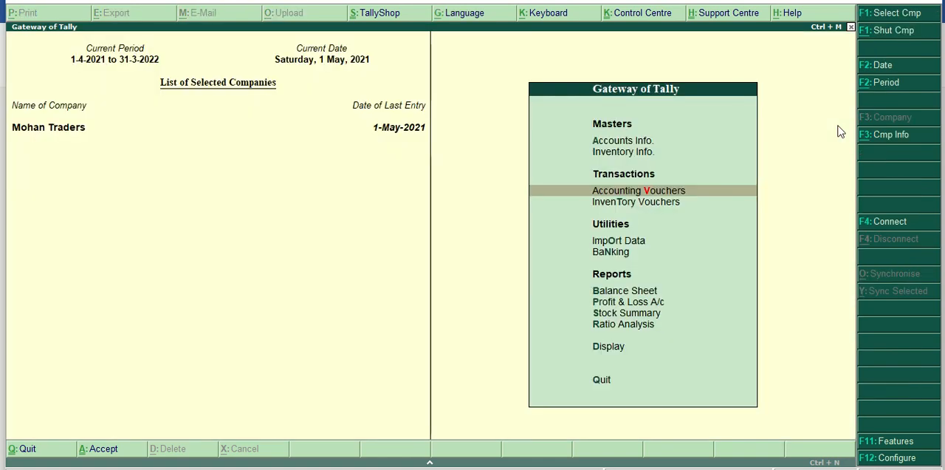
key("Down")
key("Down")
key("Down")
key("Down")
key("Down")
key("Down")
key("Down")
key("Down")
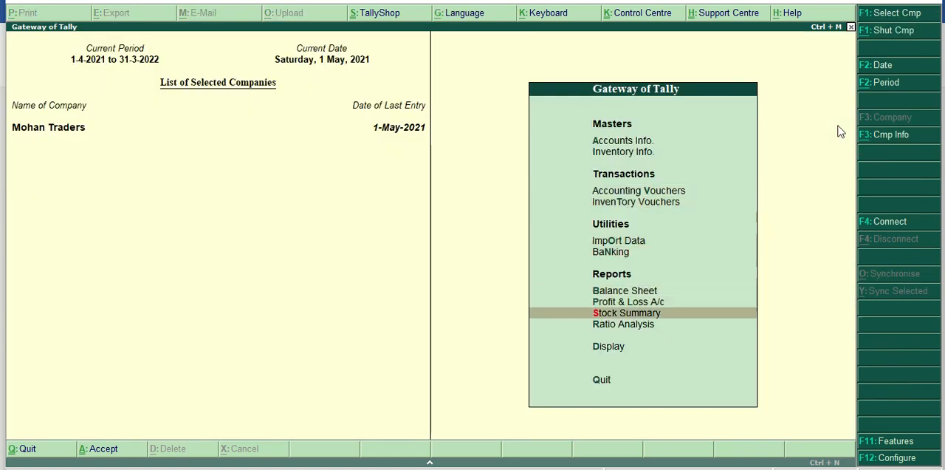
key("Return")
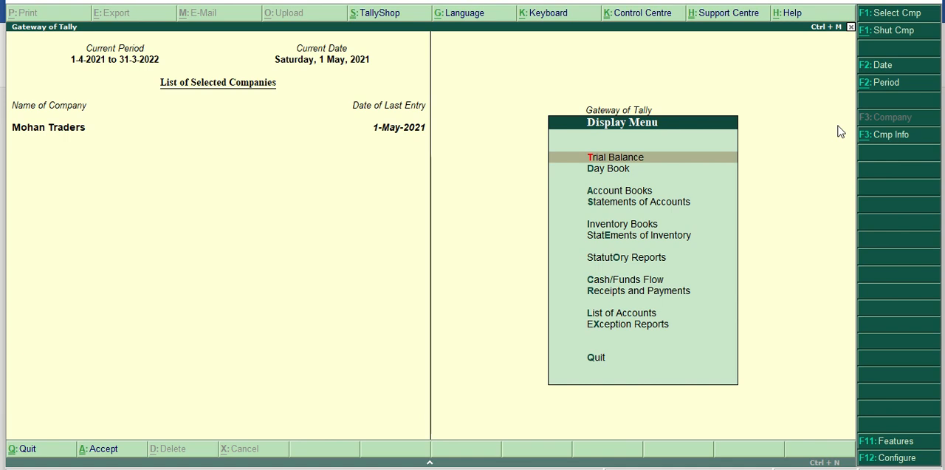
Open the TDS Outstandings report from the statutory TDS reports.
key("Down")
key("Down")
key("Down")
key("Down")
key("Down")
key("Down")
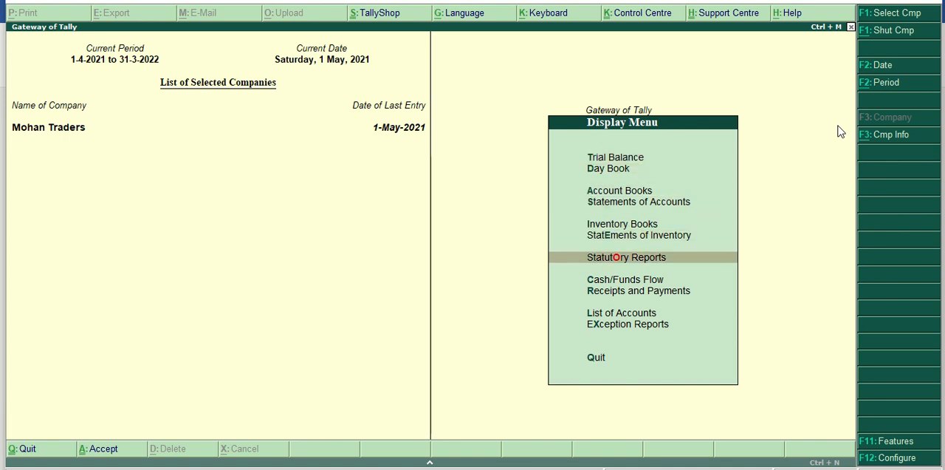
key("Return")
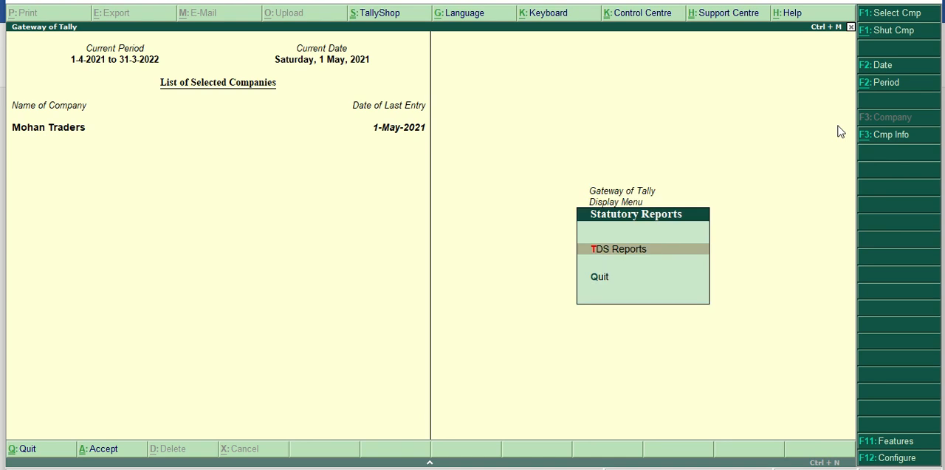
key("Return")
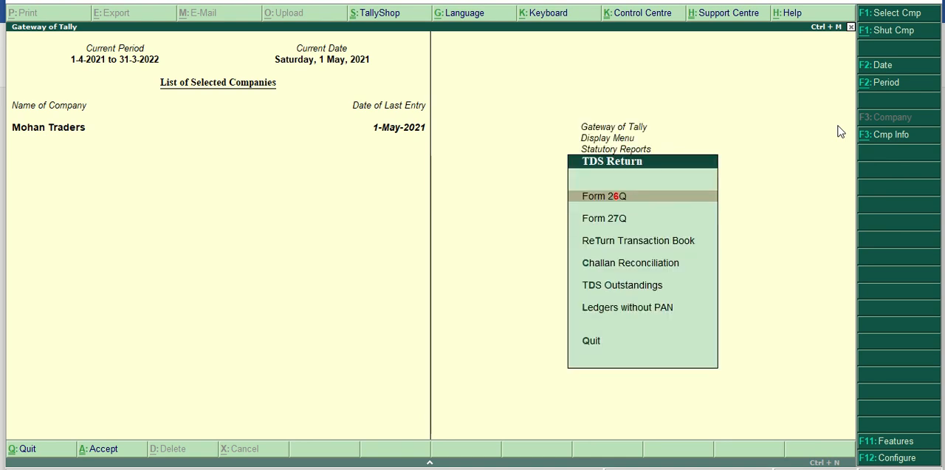
key("Down")
key("Down")
key("Down")
key("Down")
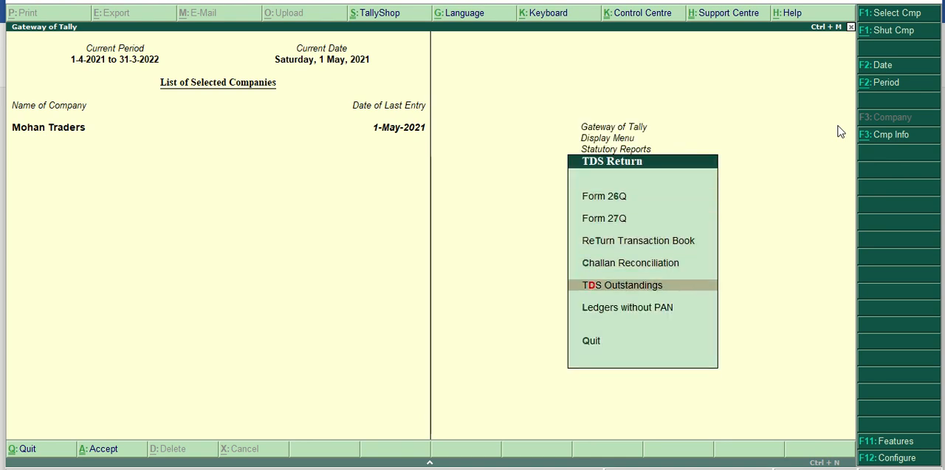
key("Return")
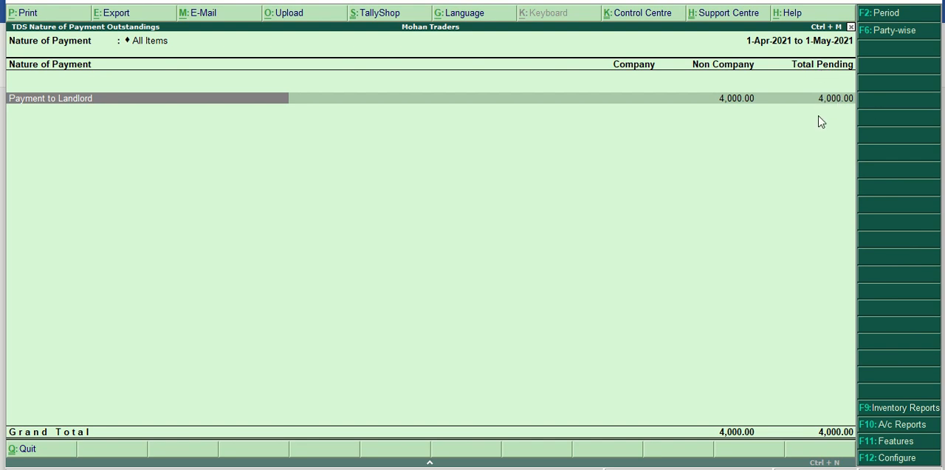
Examine the pending entries for Payment to Landlord, and return to the list of TDS reports.
key("Return")
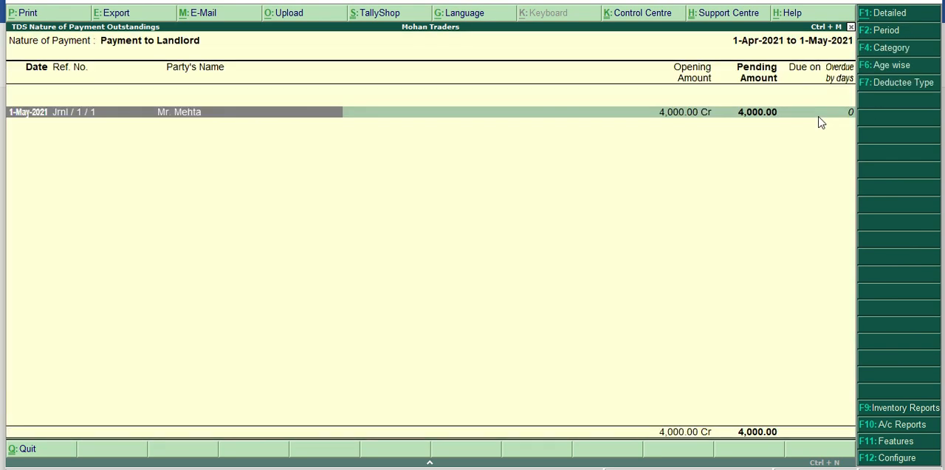
key("Return")
key("Escape")
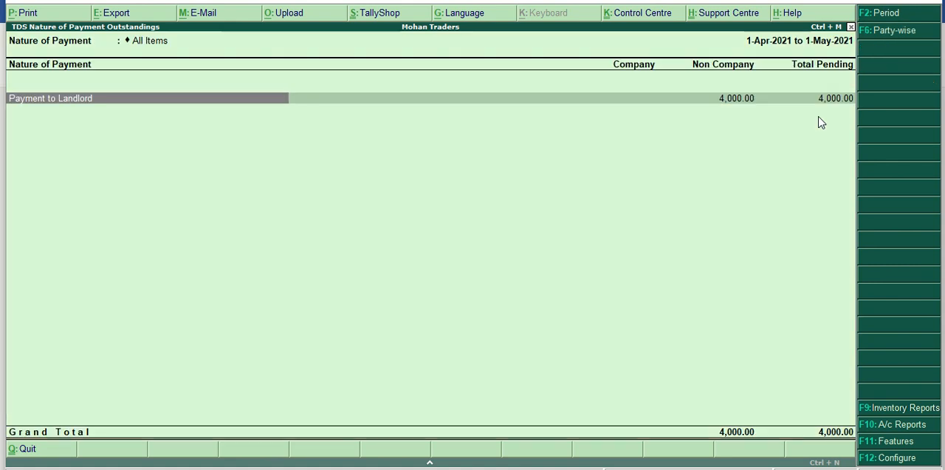
key("Escape")
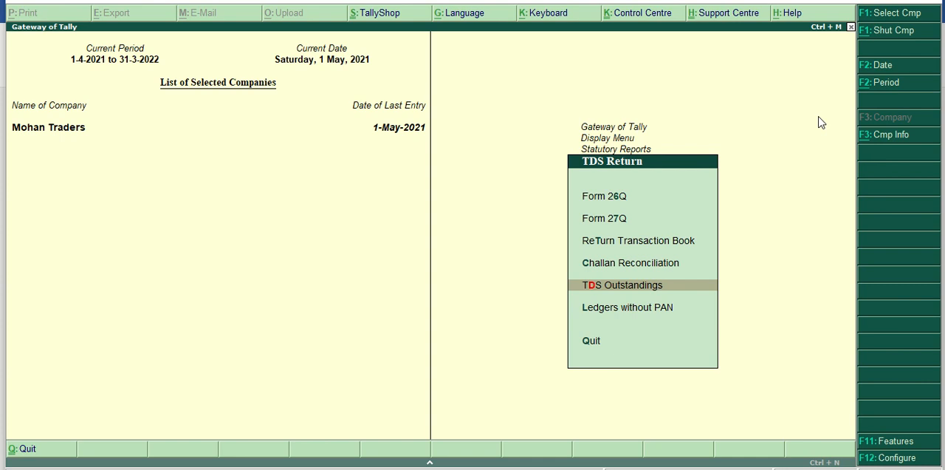
Open Form 26Q and examine its voucher statistics, deduction details and balance payable.
key("Up")
key("Up")
key("Up")
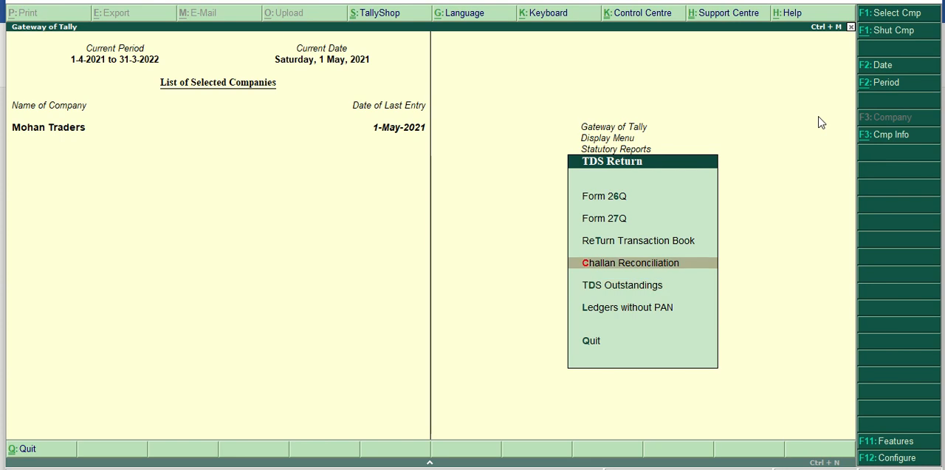
key("Up")
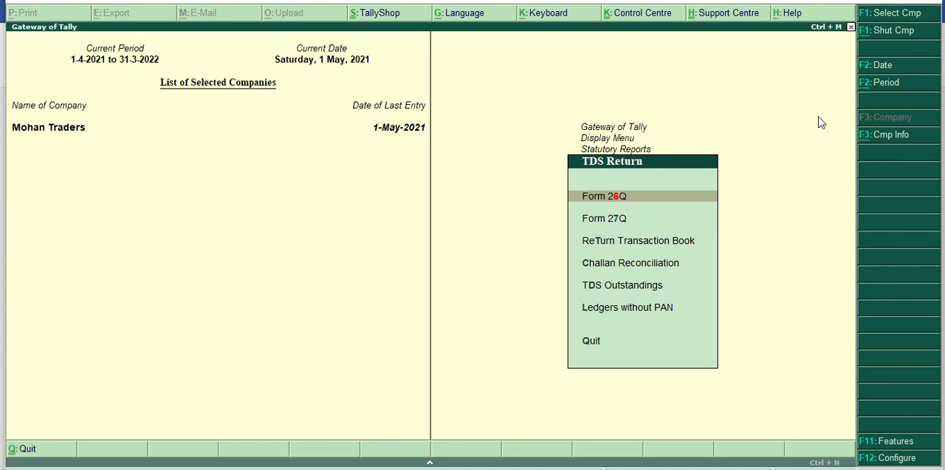
key("Return")
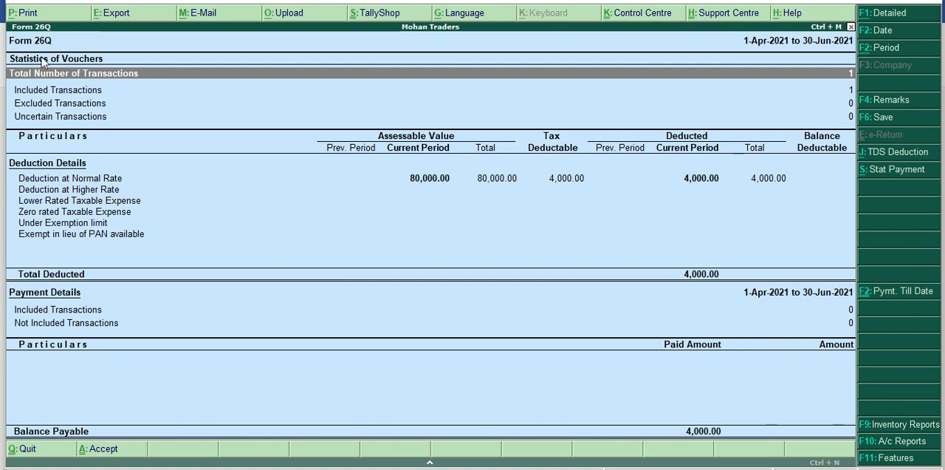
key("Down")
key("Down")
key("Down")
key("Down")
key("Down")
key("Up")
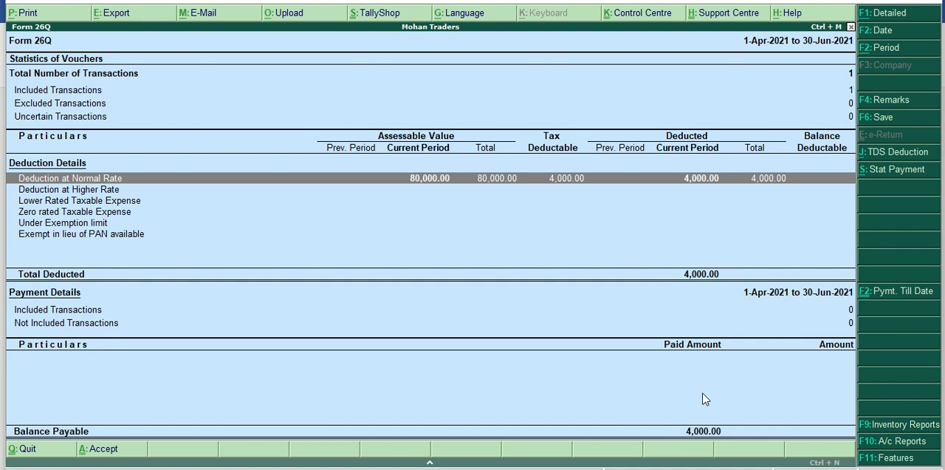
Leave the TDS reports and start a new payment voucher from the accounting vouchers.
key("Escape")
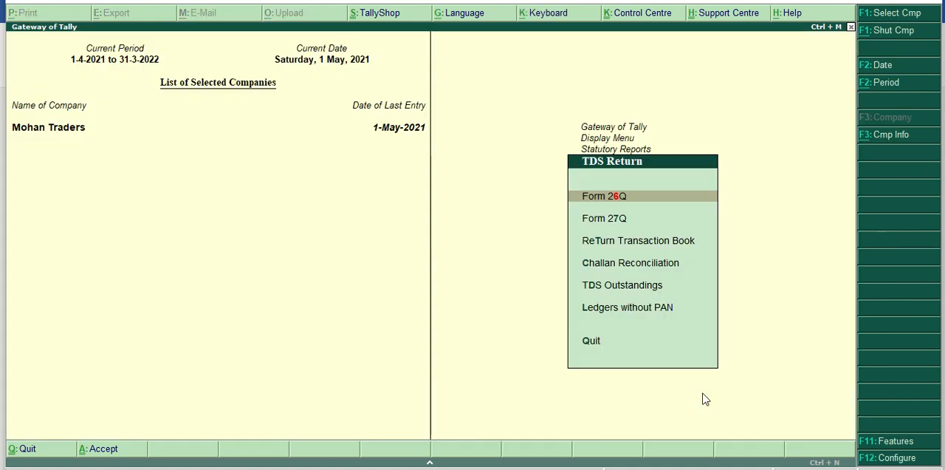
key("Escape")
key("Escape")
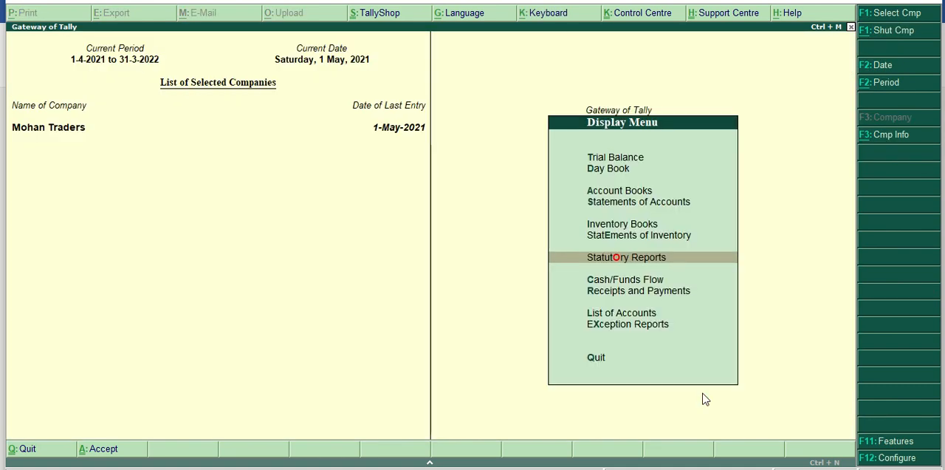
key("Escape")
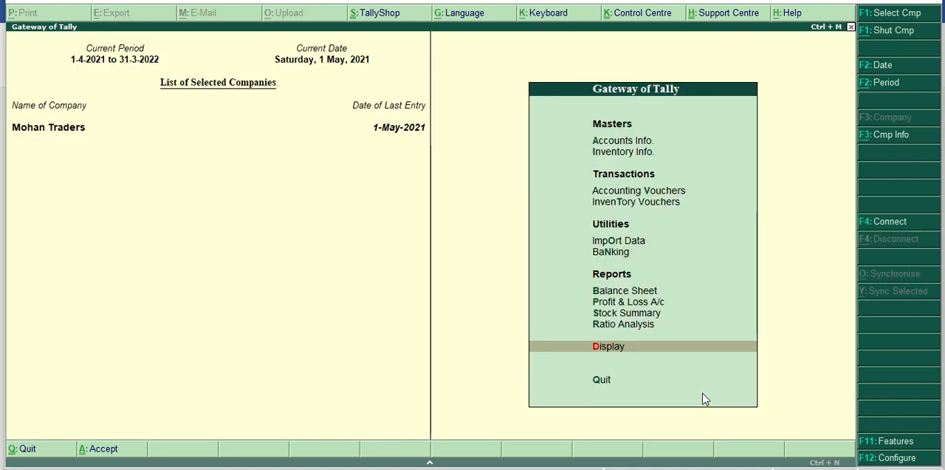
key("v")
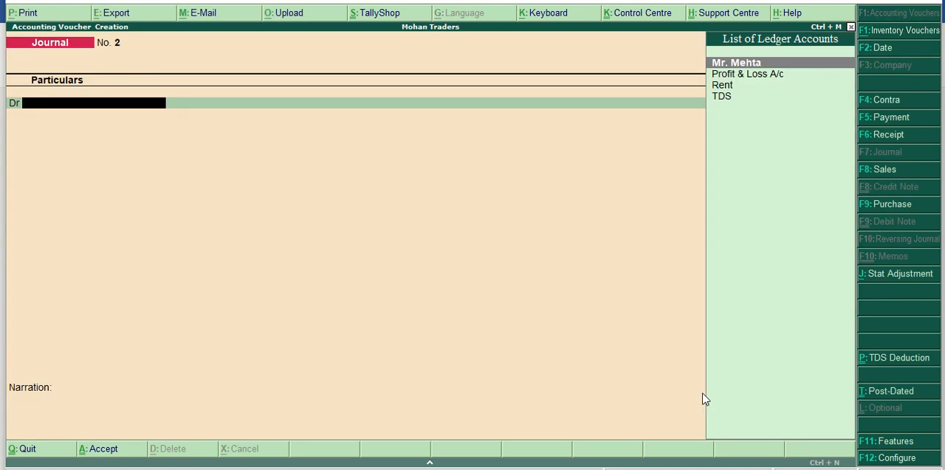
left_click(890, 124)
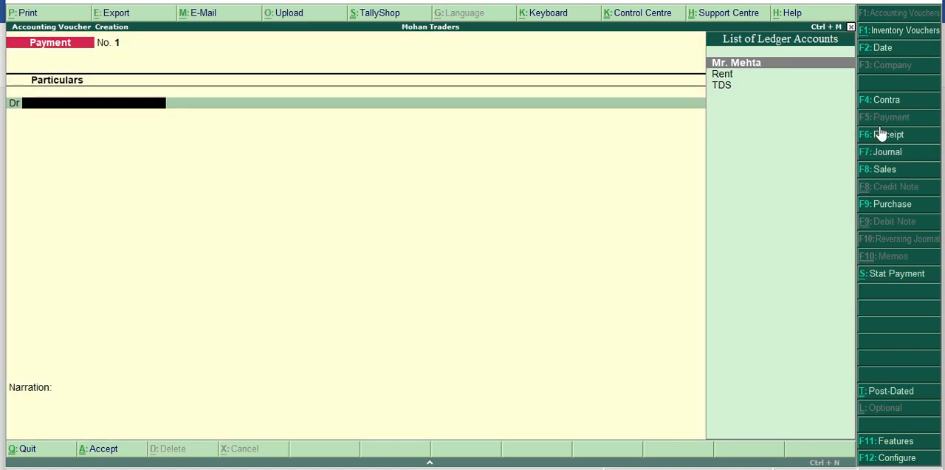
Date the payment voucher 2-5-2021 and debit TDS 4,000 against reference Jrnl / 1 / 1 for Payment to Landlord.
left_click(878, 54)
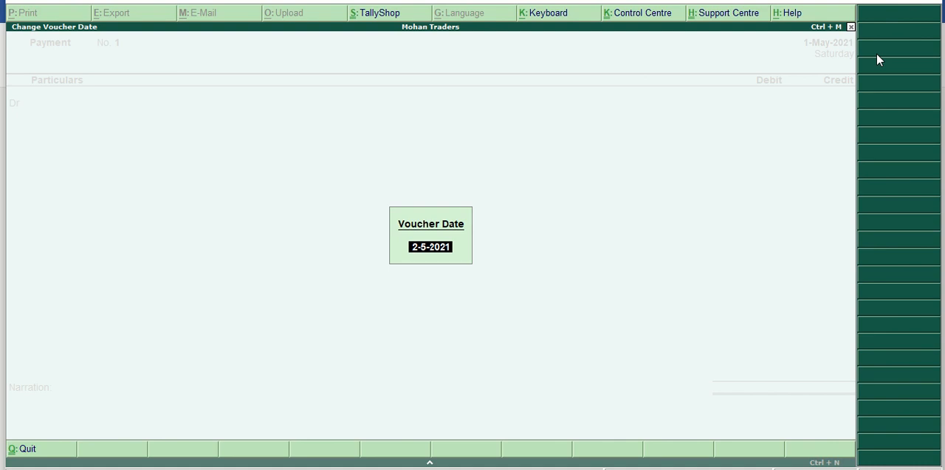
key("Return")
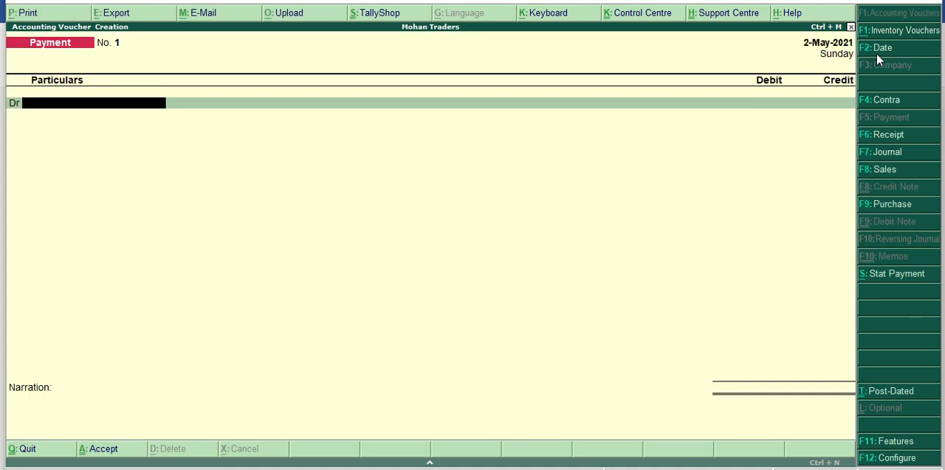
type("T")
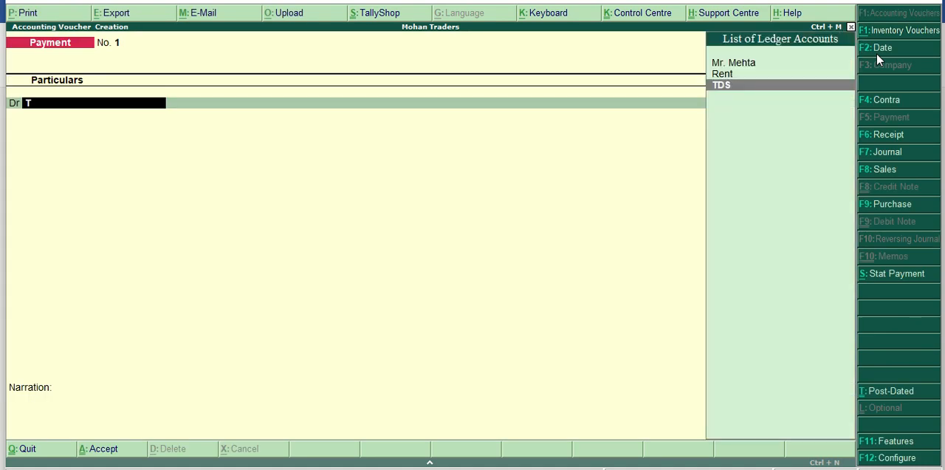
key("Return")
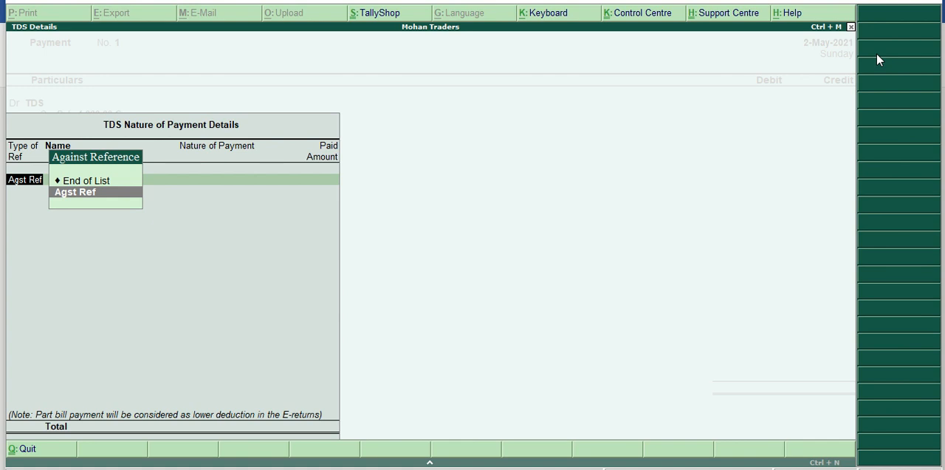
key("Return")
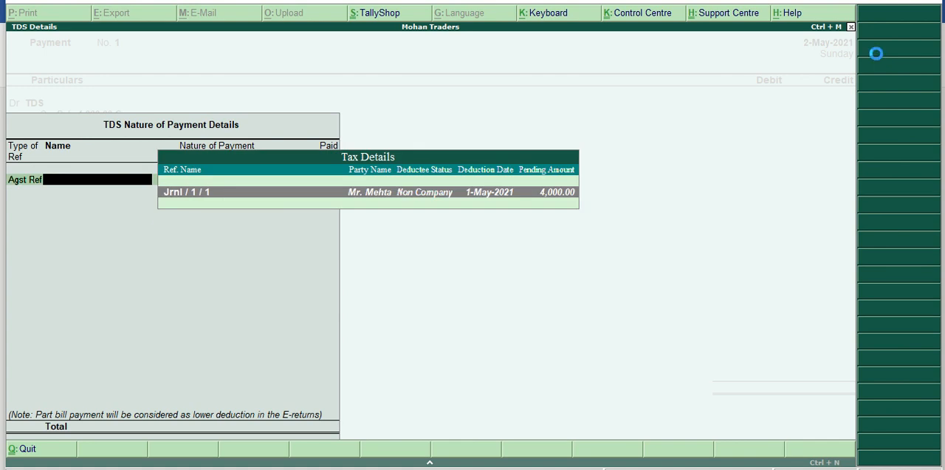
key("Return")
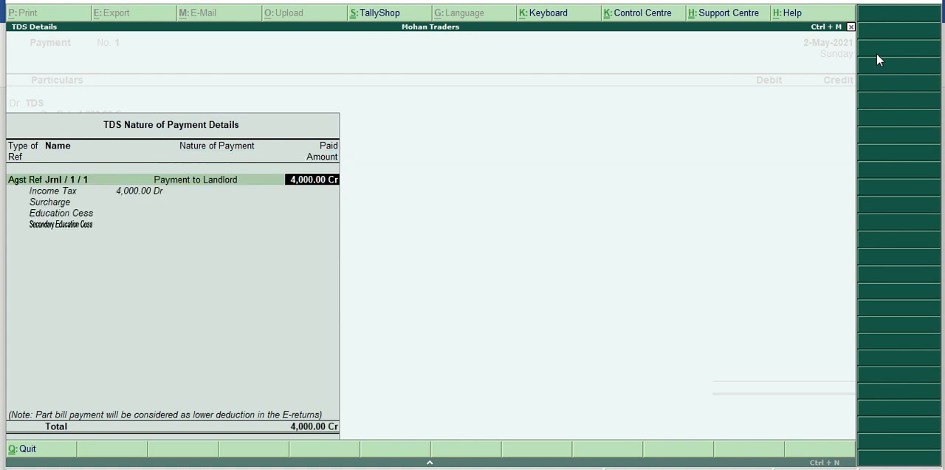
key("Return")
key("Return")
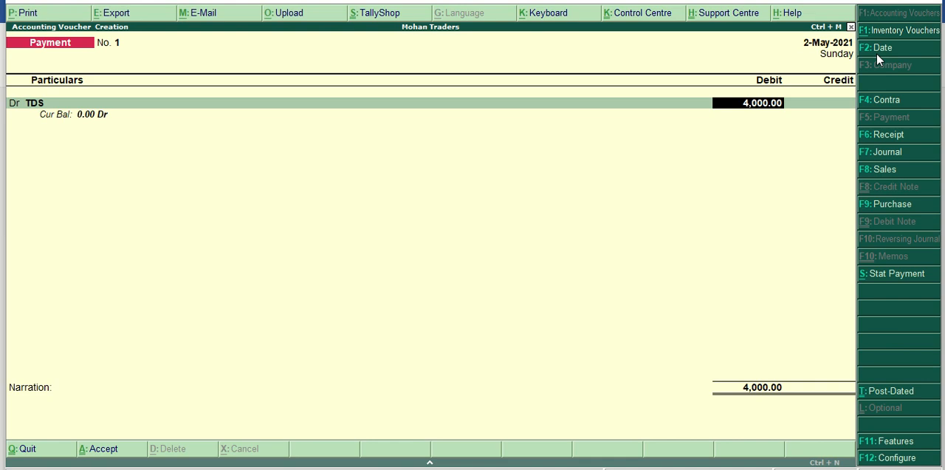
Credit the Bank ledger with 4,000 and leave the payment voucher's narration blank.
key("Return")
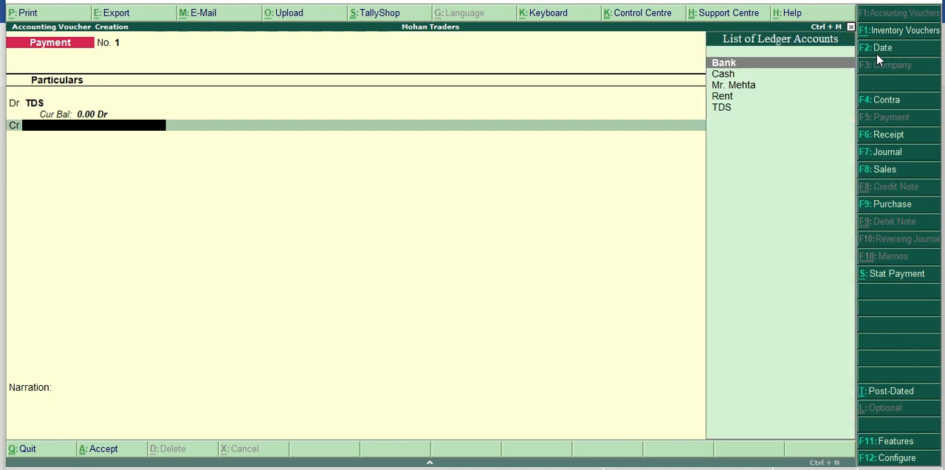
key("Return")
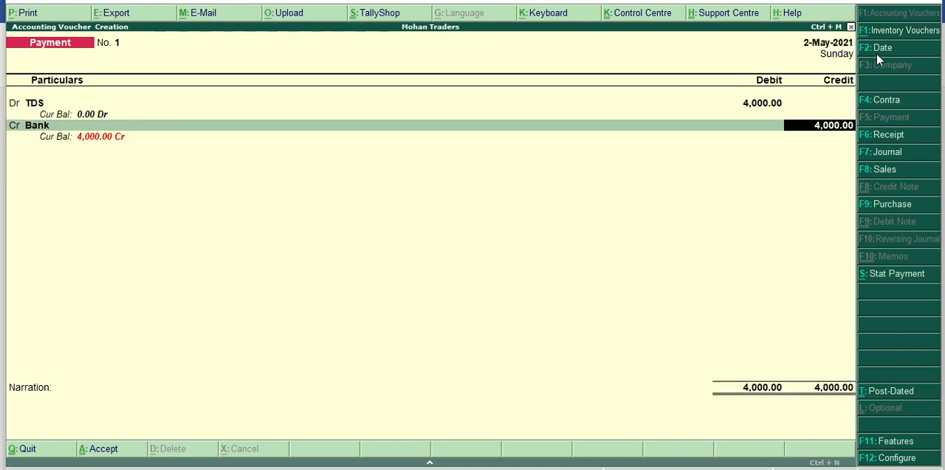
key("Return")
key("Return")
key("Return")
key("Return")
key("Return")
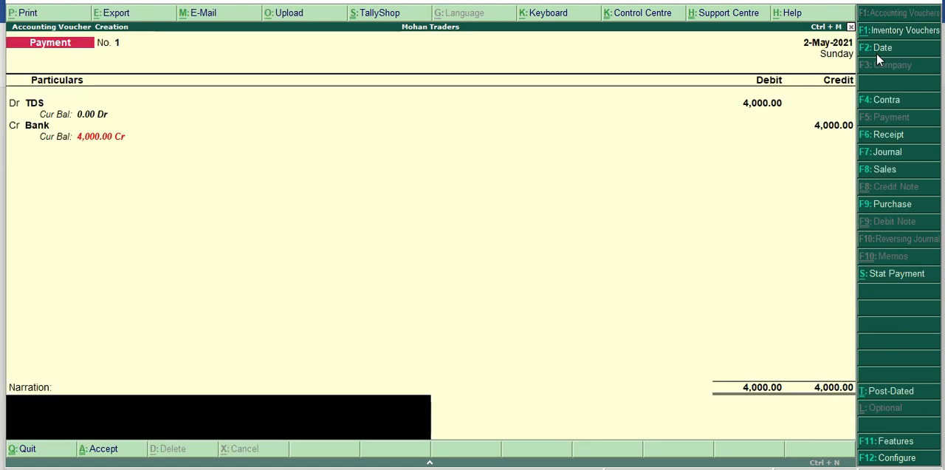
key("Return")
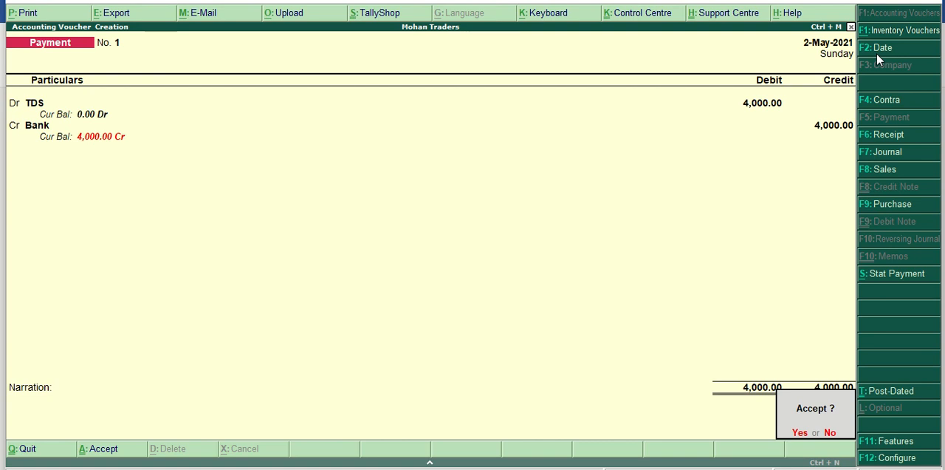
Discard the manually entered payment voucher without saving and return to the Gateway of Tally.
key("Escape")
key("Escape")
key("y")
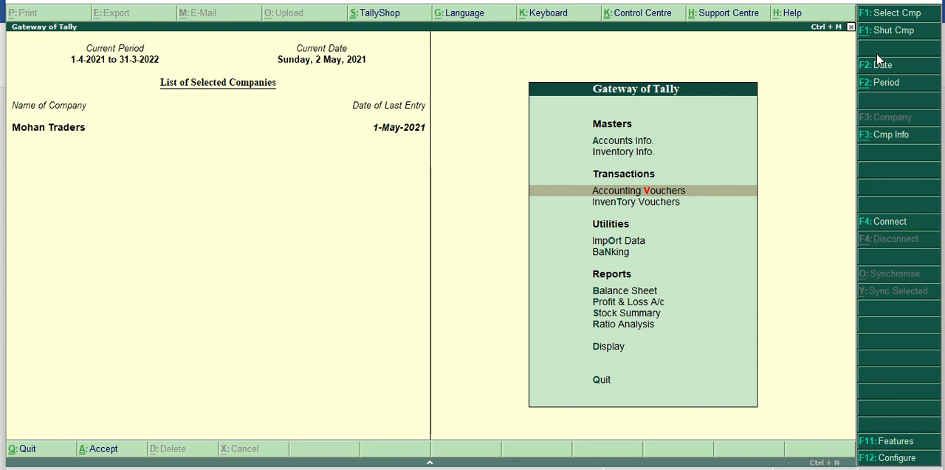
Start a new payment voucher from the accounting vouchers and set its date to 2-5-2021.
key("Return")
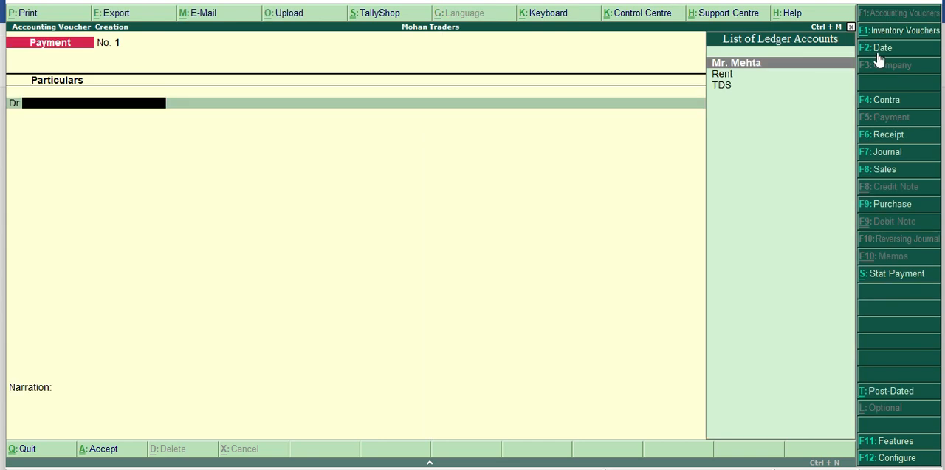
left_click(877, 52)
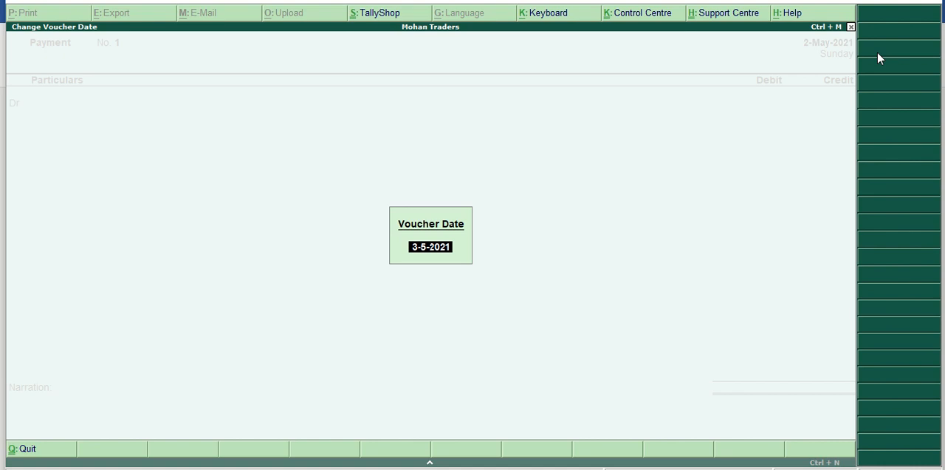
type("2/2/")
key("BackSpace")
key("BackSpace")
type("5/2021")
key("Return")
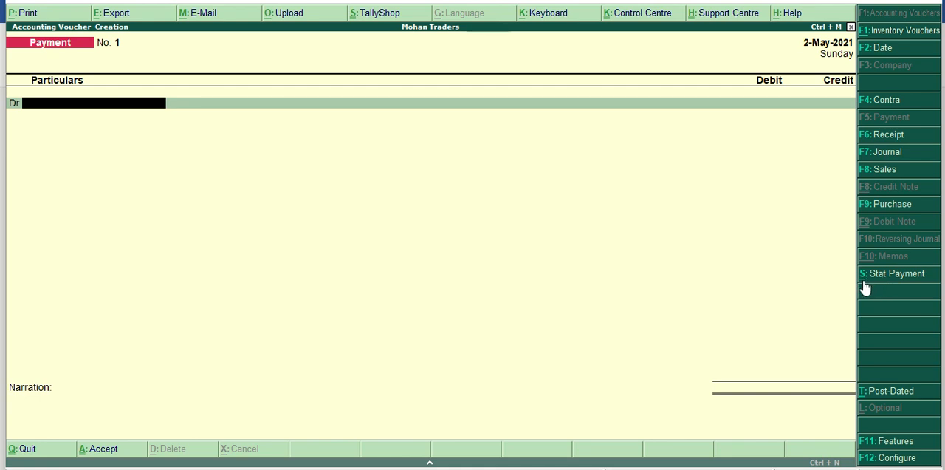
Begin a TDS statutory payment for the period 1-Apr-2021 to 1-May-2021, with deducted till date 1-5-2021.
left_click(905, 277)
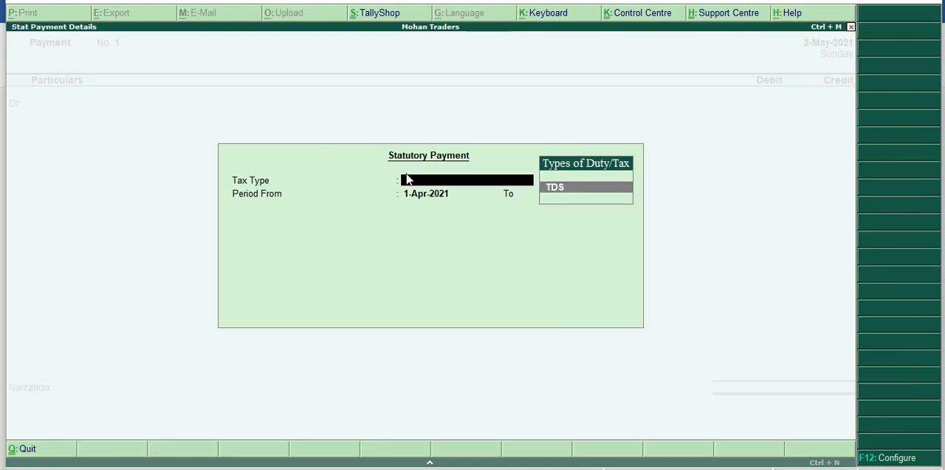
key("Return")
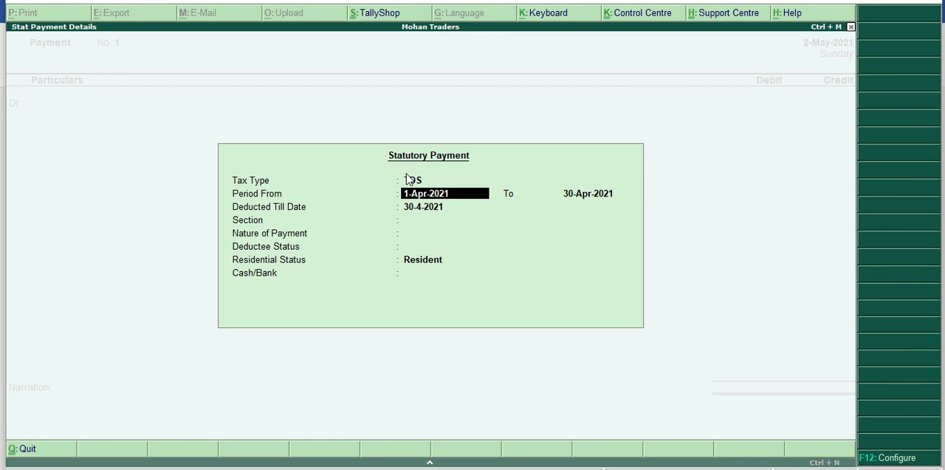
key("Return")
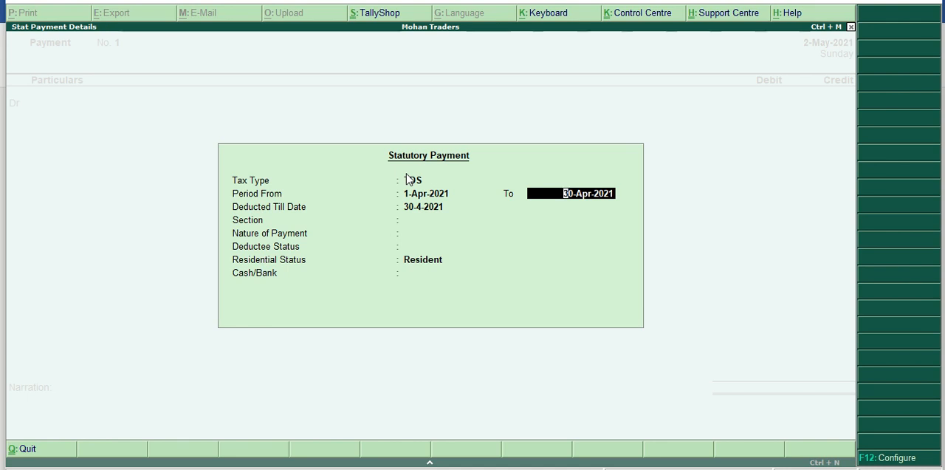
type("1/5/2021")
key("Return")
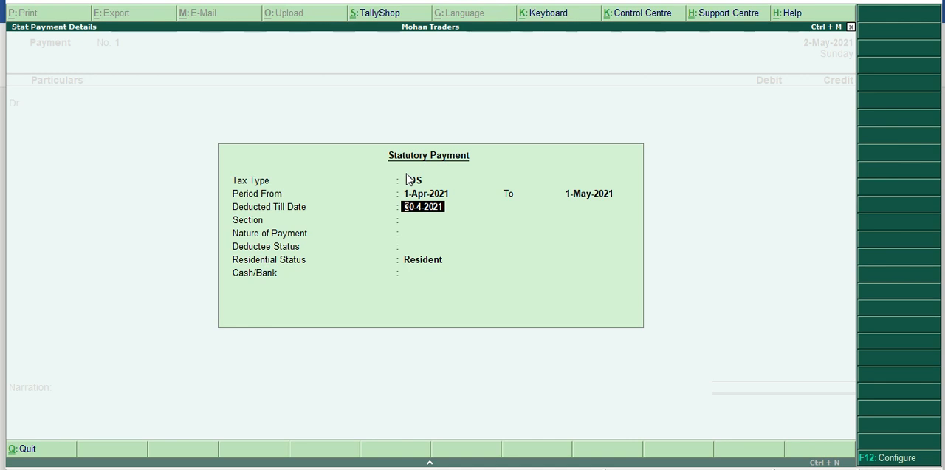
type("1/5/2021")
key("Return")
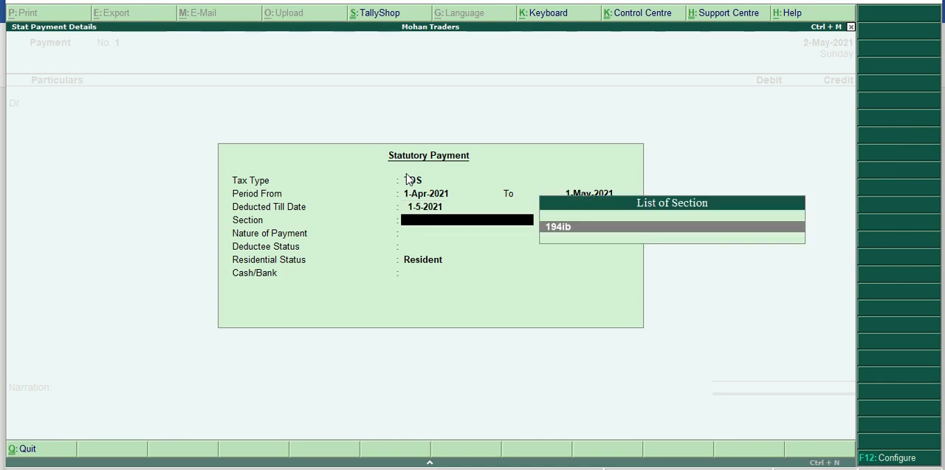
Fill the statutory payment with section 194ib, Payment to Landlord, deductee status Non Company, residential status Resident, and the Bank ledger.
key("Return")
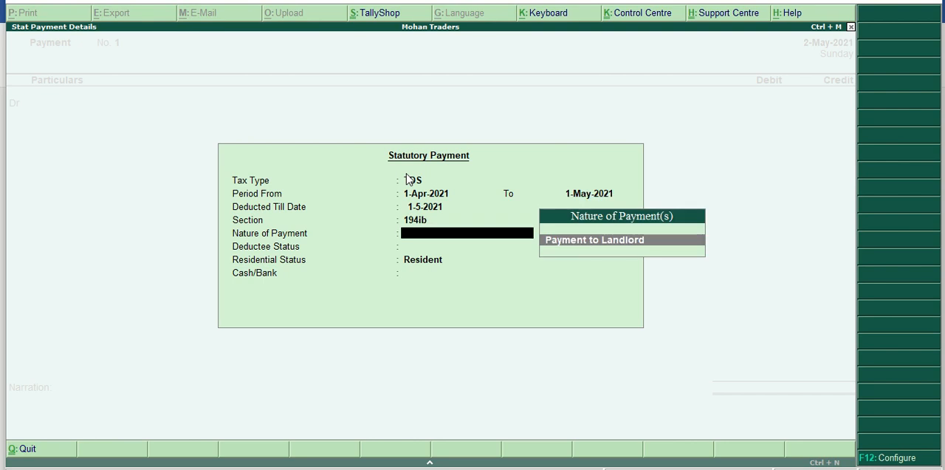
key("Return")
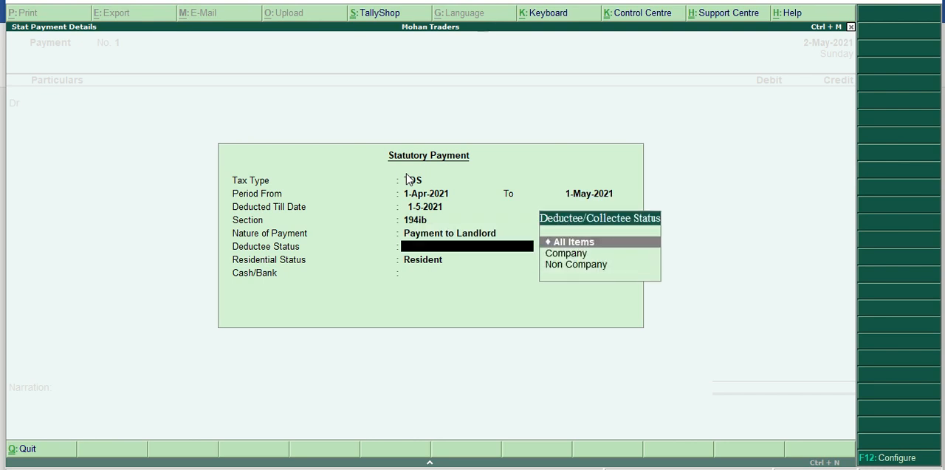
key("Down")
key("Down")
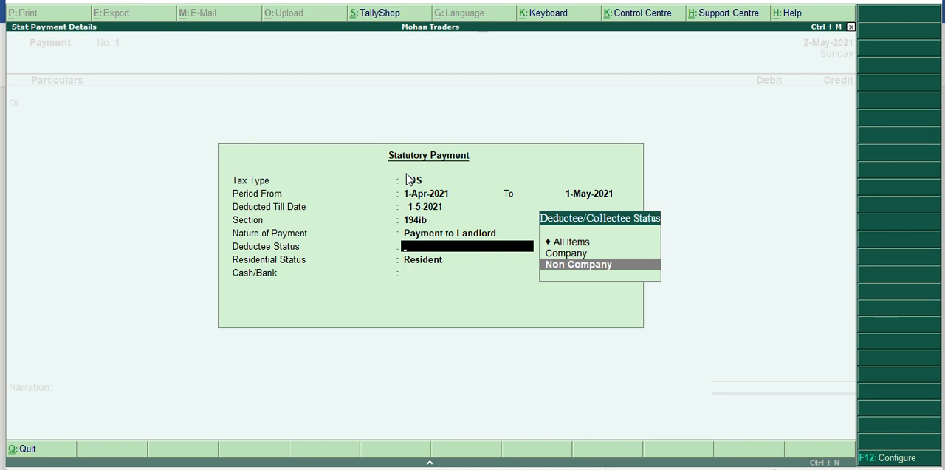
key("Return")
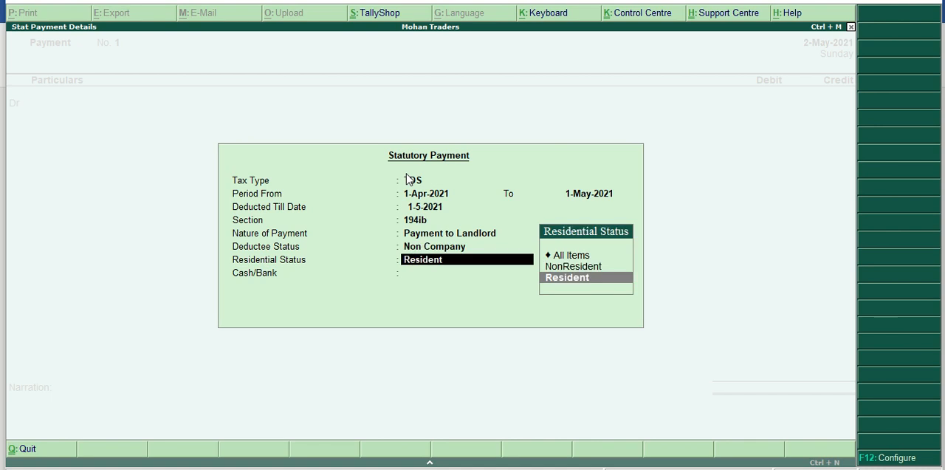
key("Return")
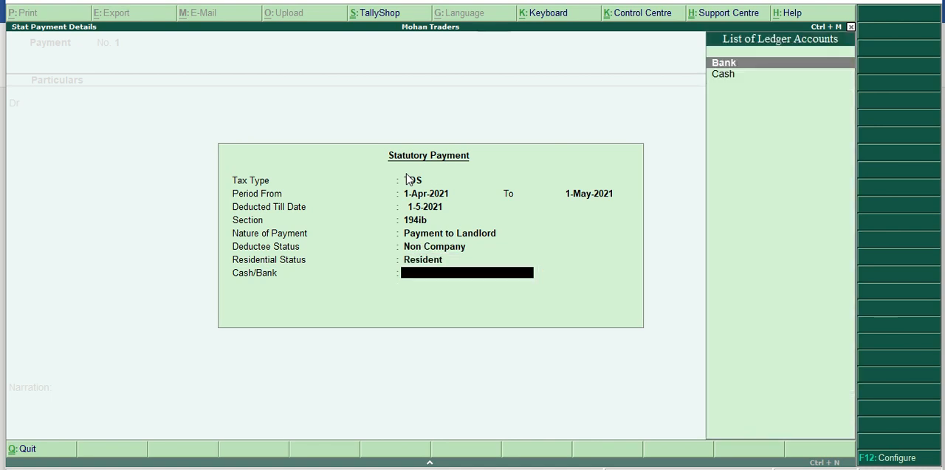
key("Return")
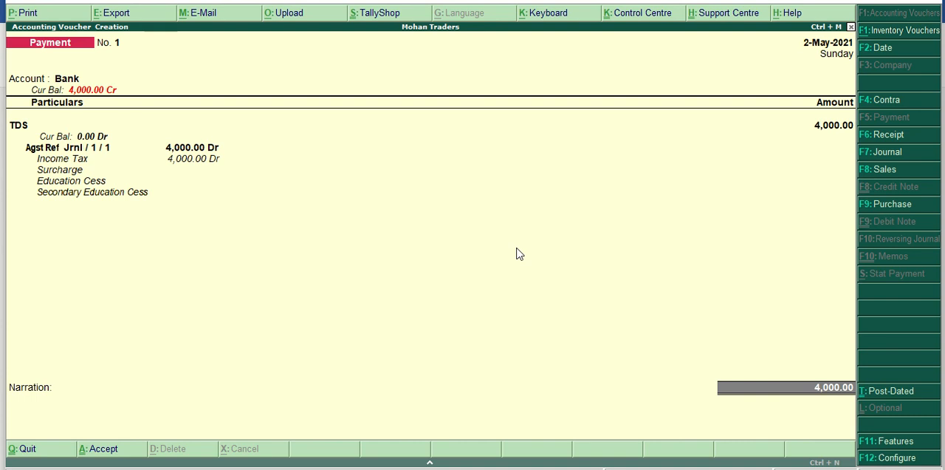
Allocate the 4,000 bank payment as a cheque dated 2-May-2021 with no instrument number, and save the TDS payment voucher.
key("Return")
key("Return")
key("Return")
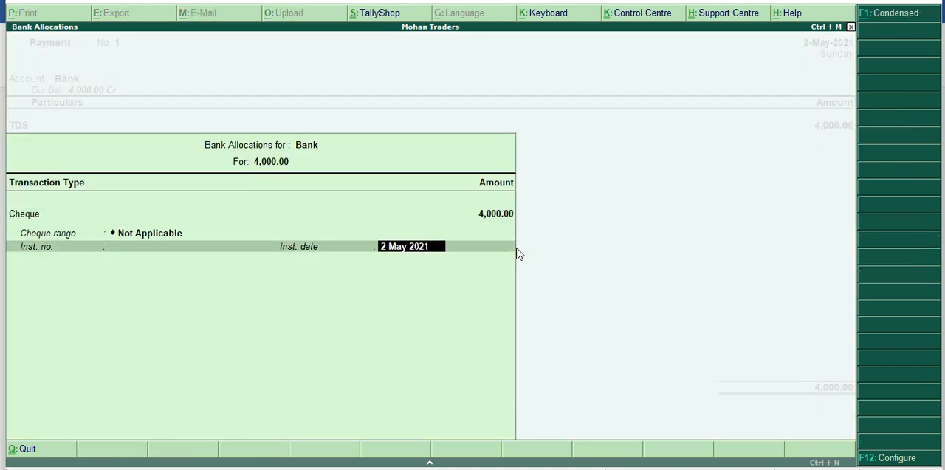
key("Return")
key("Return")
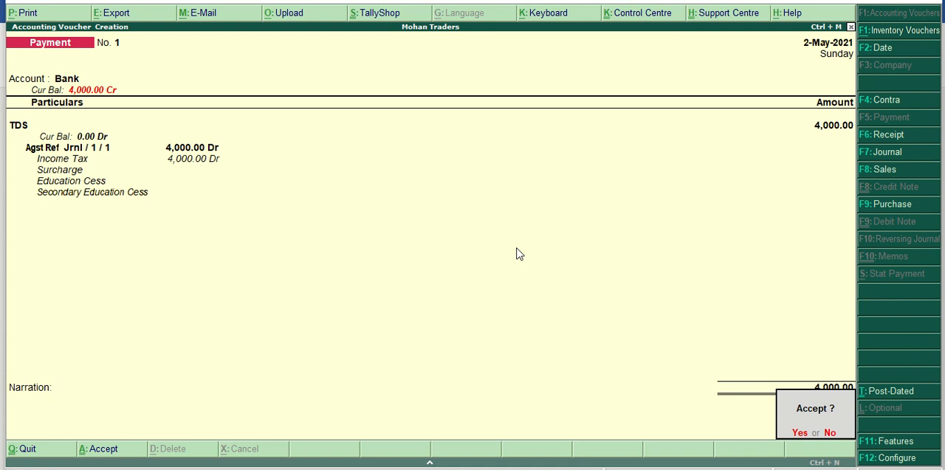
key("Return")
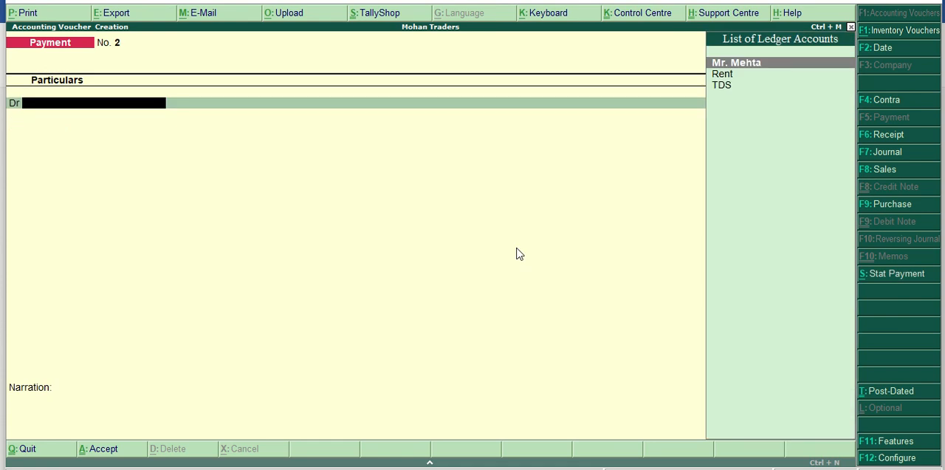
Leave voucher entry and open the Day Book to check the saved payment entry.
key("Escape")
key("Return")
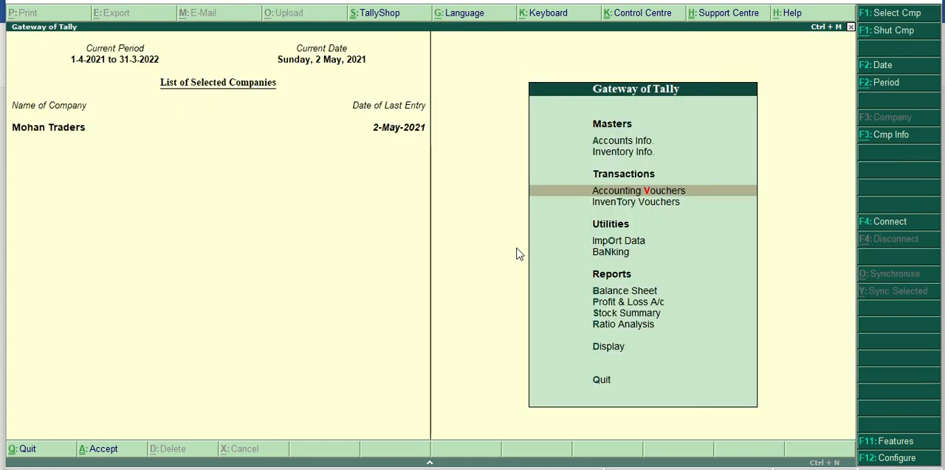
key("Down")
key("Down")
key("Down")
key("Down")
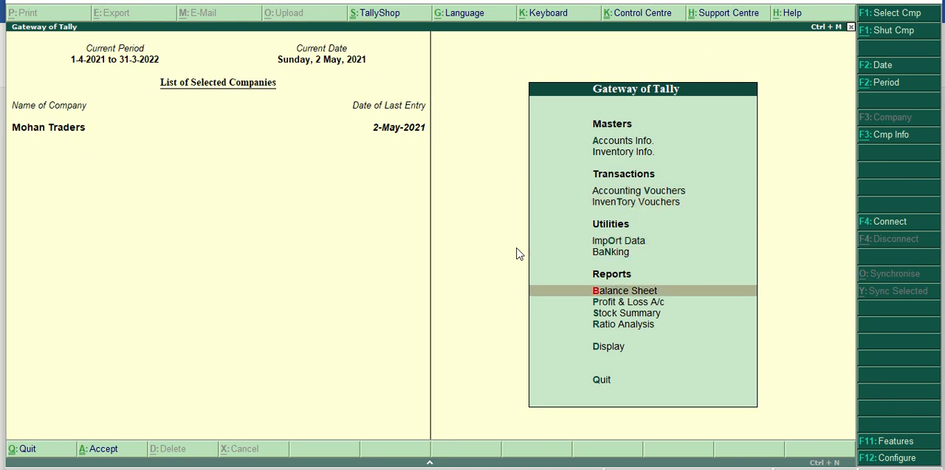
key("Down")
key("Down")
key("Down")
key("Down")
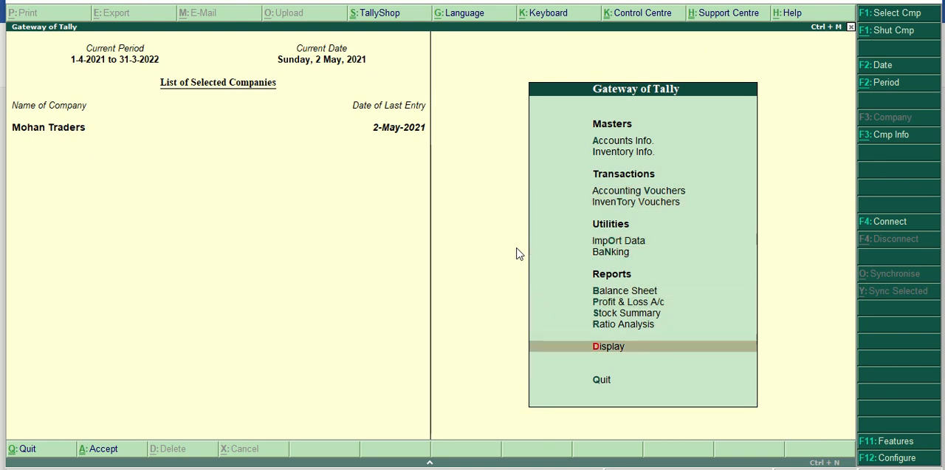
key("Return")
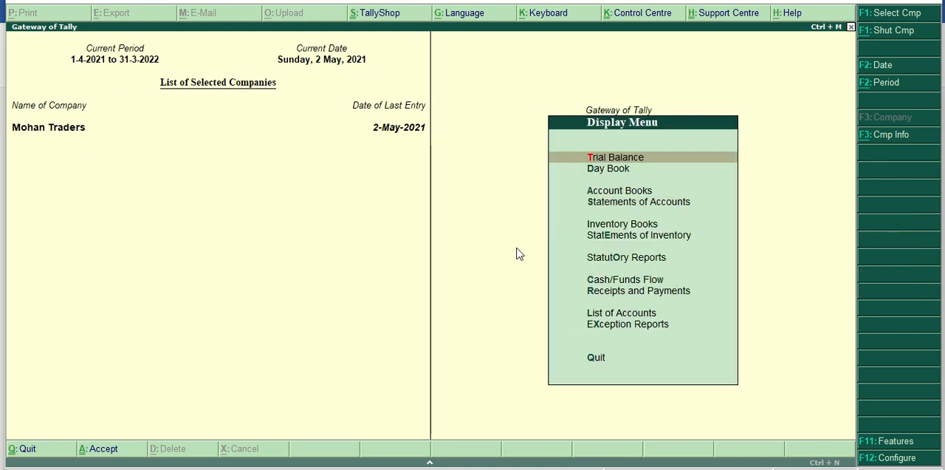
key("Down")
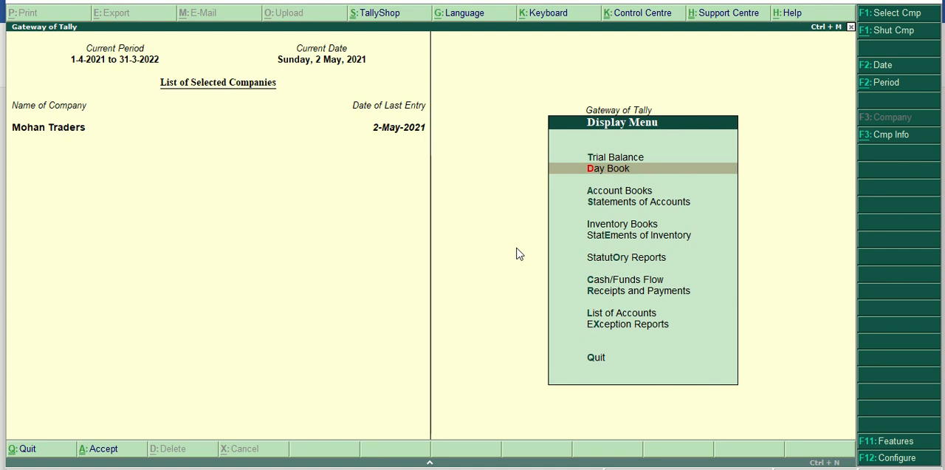
key("Return")
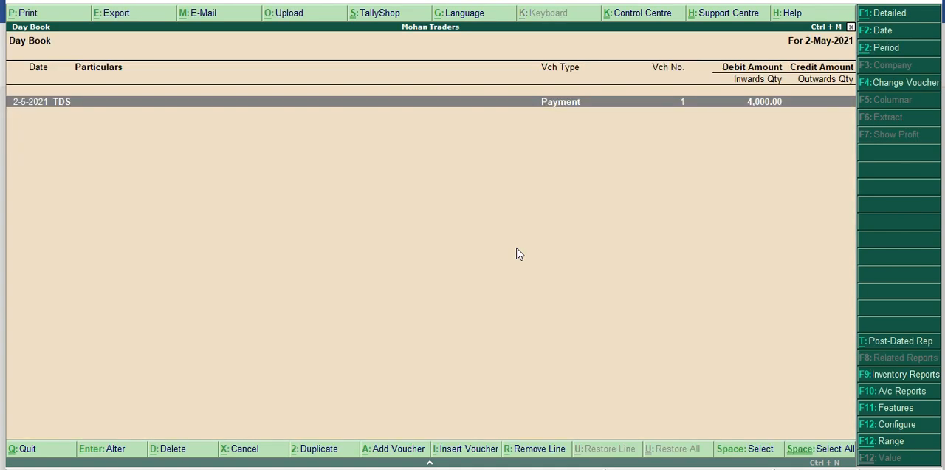
Delete the TDS payment voucher dated 2-May-2021 from the Day Book.
key("Return")
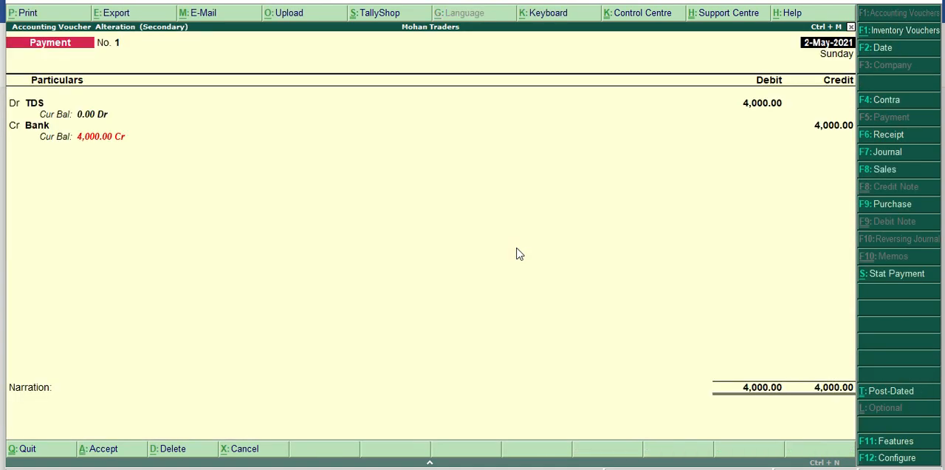
key("alt+d")
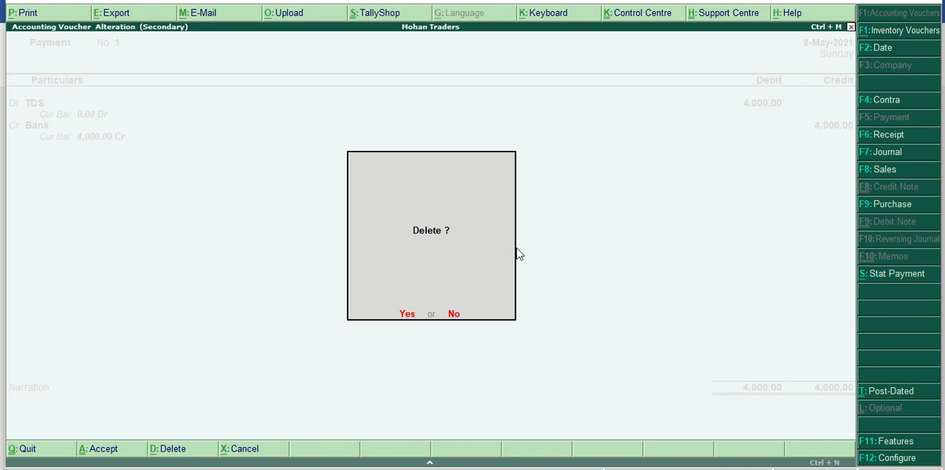
key("y")
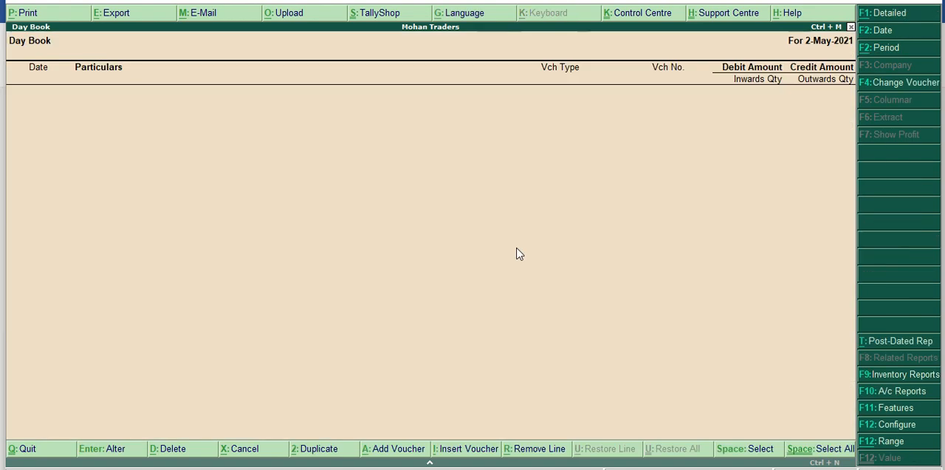
Leave the Day Book and open the Form 26Q report from the statutory TDS reports.
key("Escape")
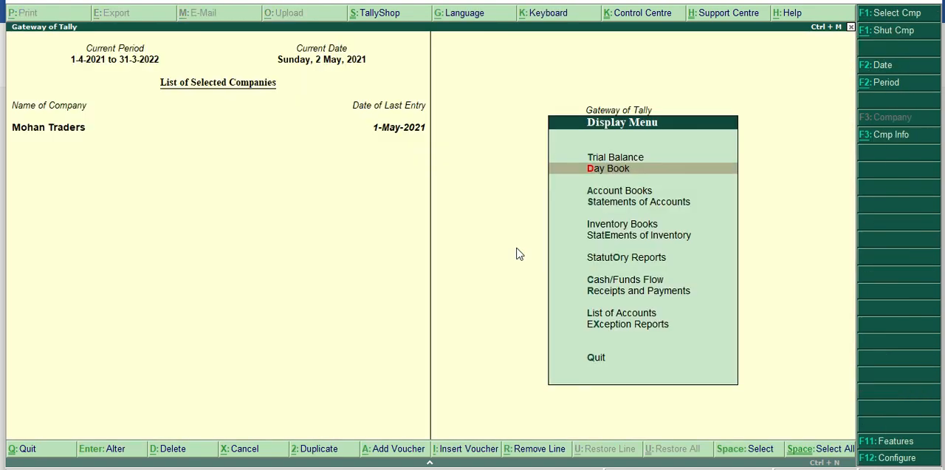
key("Escape")
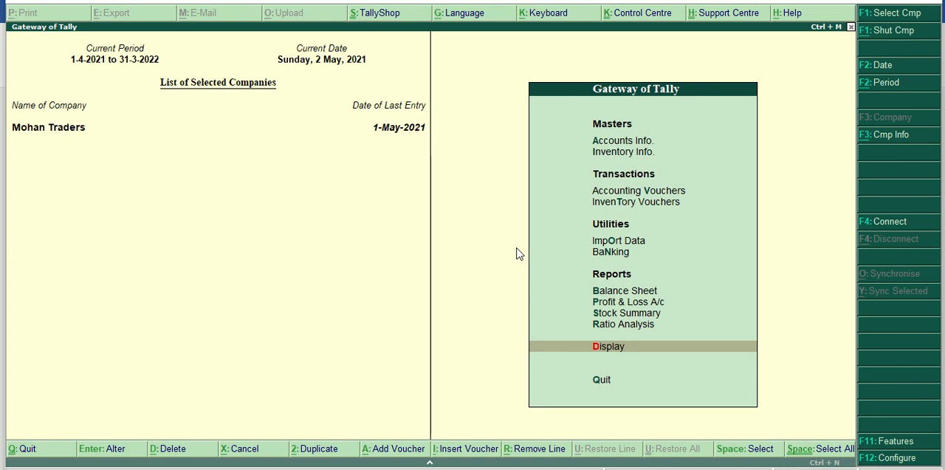
key("Return")
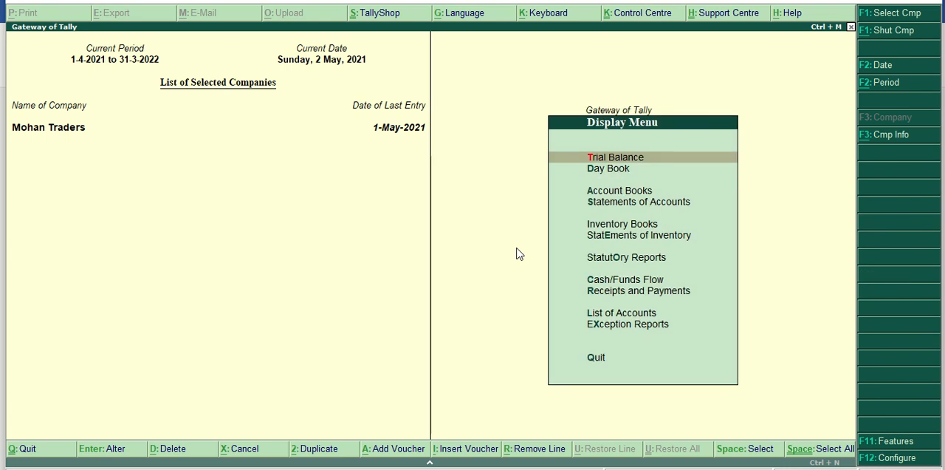
key("Down")
key("Down")
key("Down")
key("Down")
key("Down")
key("Down")
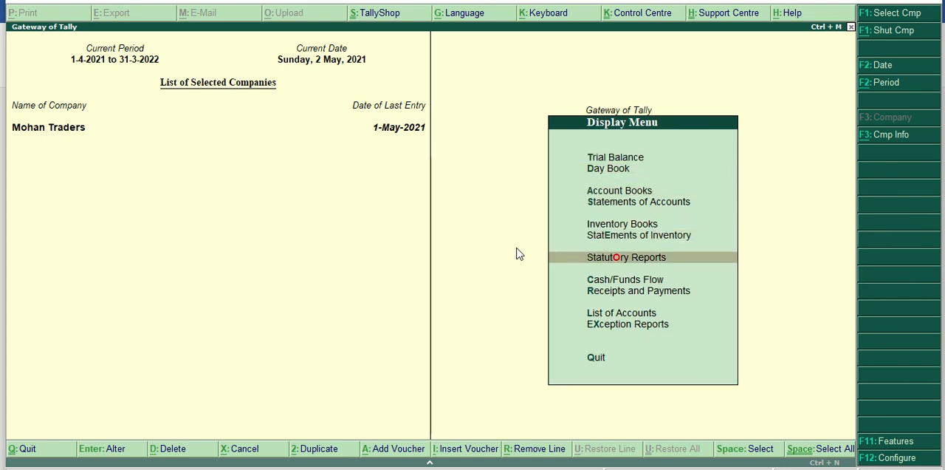
key("Return")
key("Return")
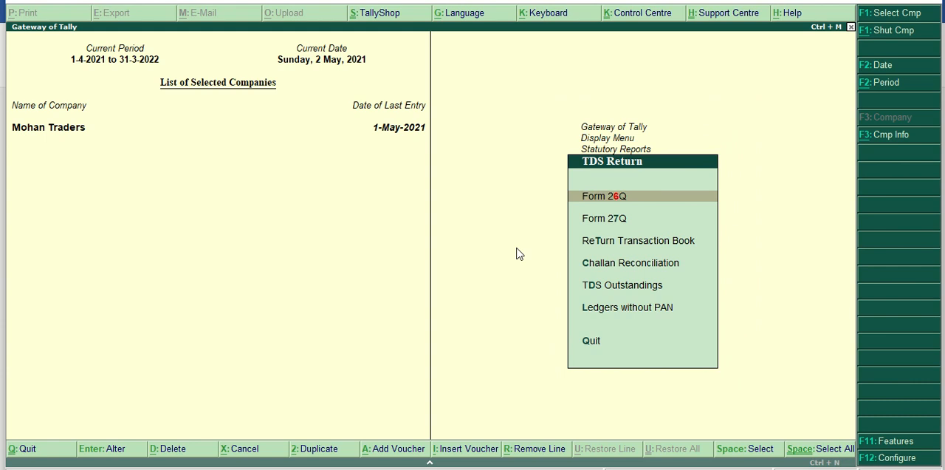
key("Return")
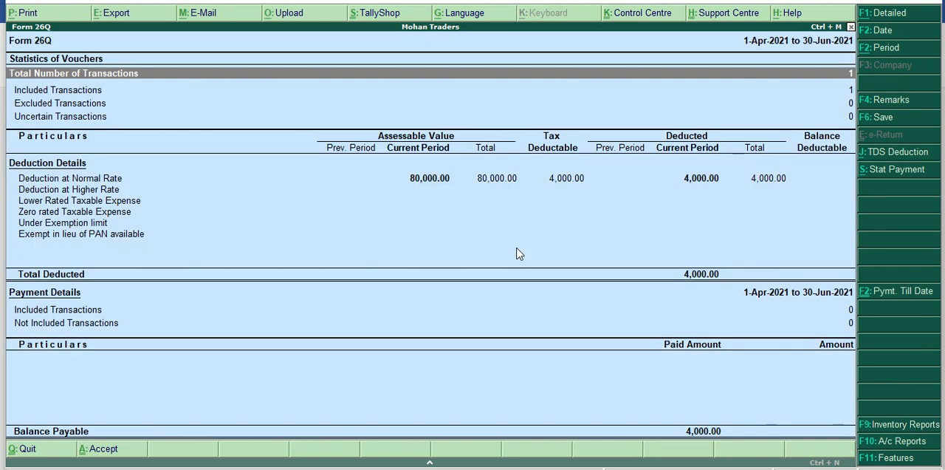
Start a TDS Stat Payment from Form 26Q for 1-Apr-2021 to 1-May-2021, with deducted till date 1-5-2021.
left_click(887, 173)
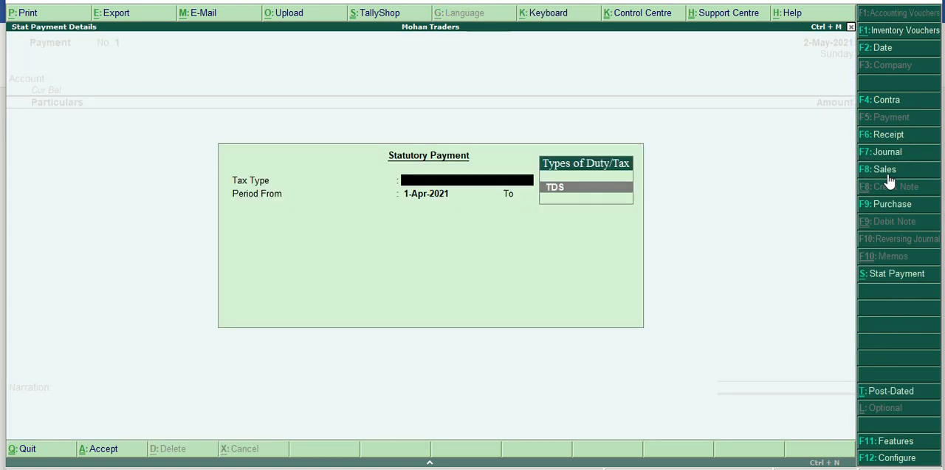
key("Return")
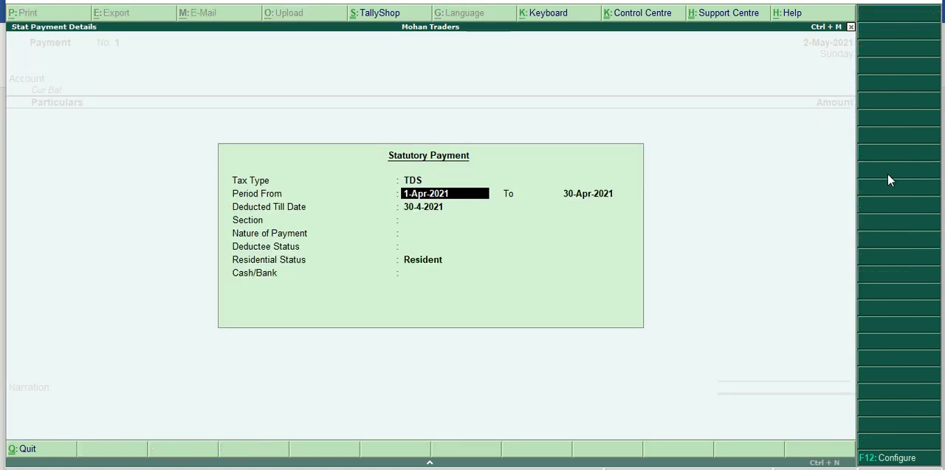
key("Return")
type("1/5/")
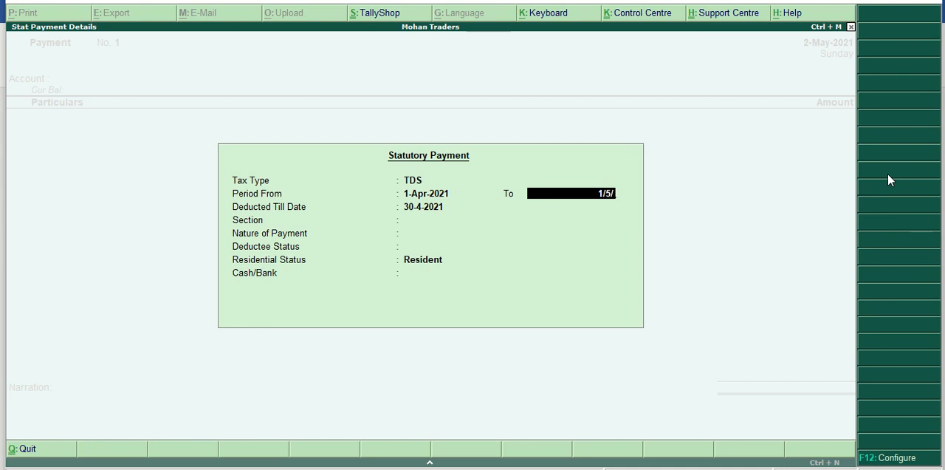
type("2021")
key("Return")
type("1/5")
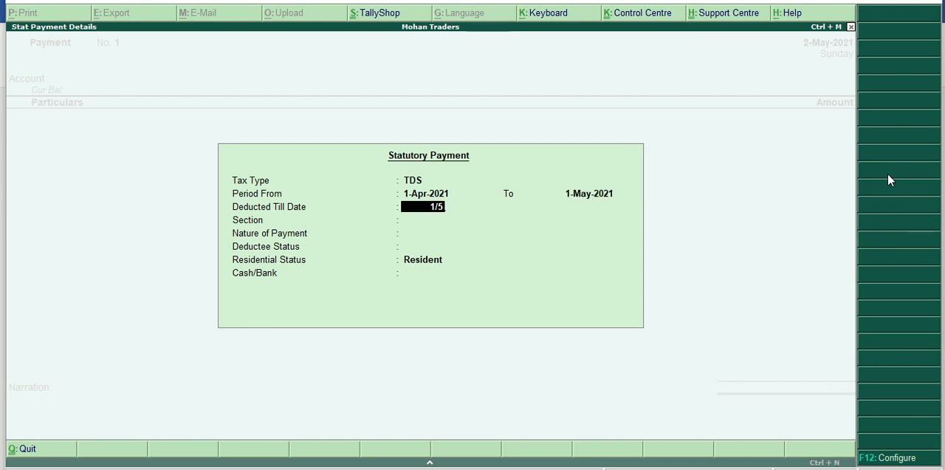
type("/2021")
key("Return")
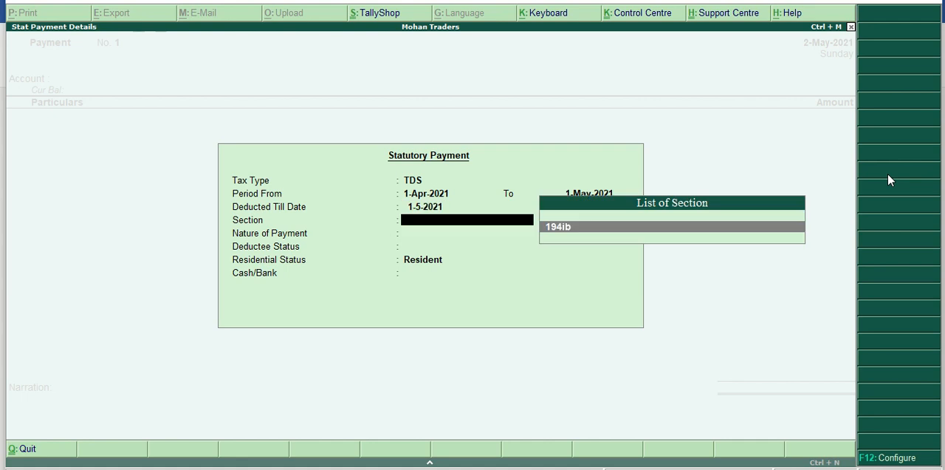
Complete the statutory payment with section 194ib, Payment to Landlord, deductee status Non Company, and the Bank ledger.
key("Return")
key("Return")
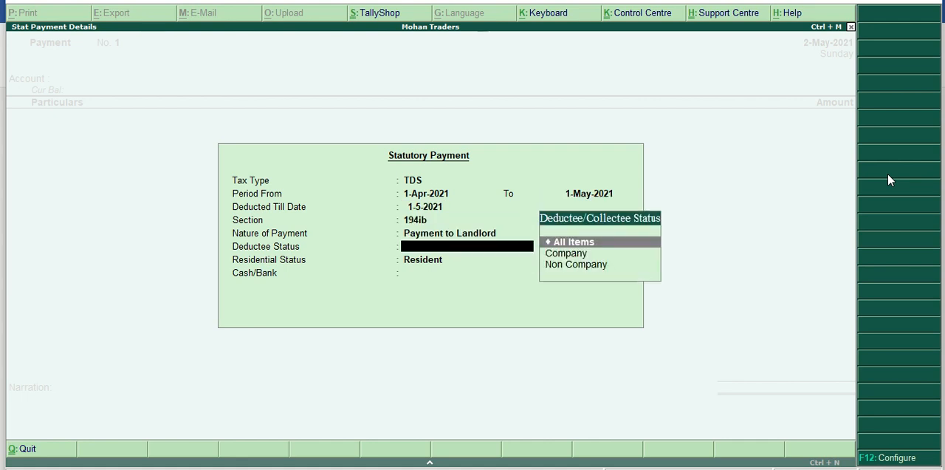
key("Down")
key("Down")
key("Return")
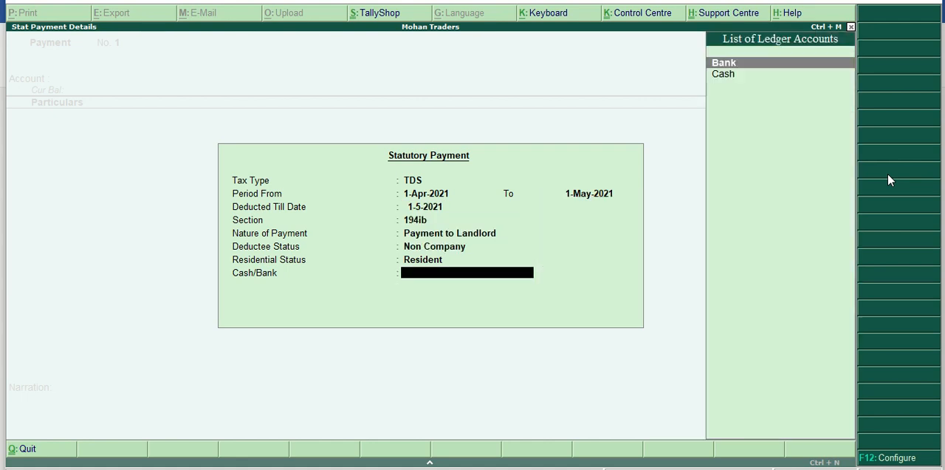
key("Return")
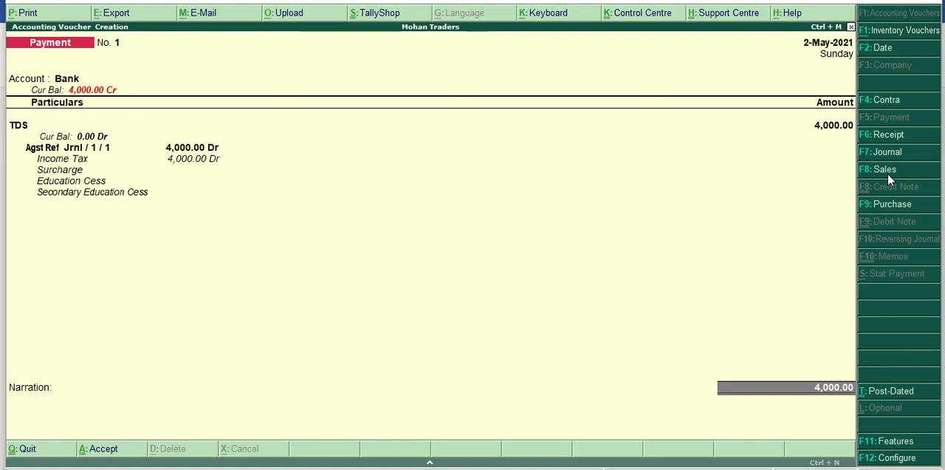
Allocate the 4,000 bank payment as a cheque dated 2-May-2021 without an instrument number, and accept the payment voucher.
key("Return")
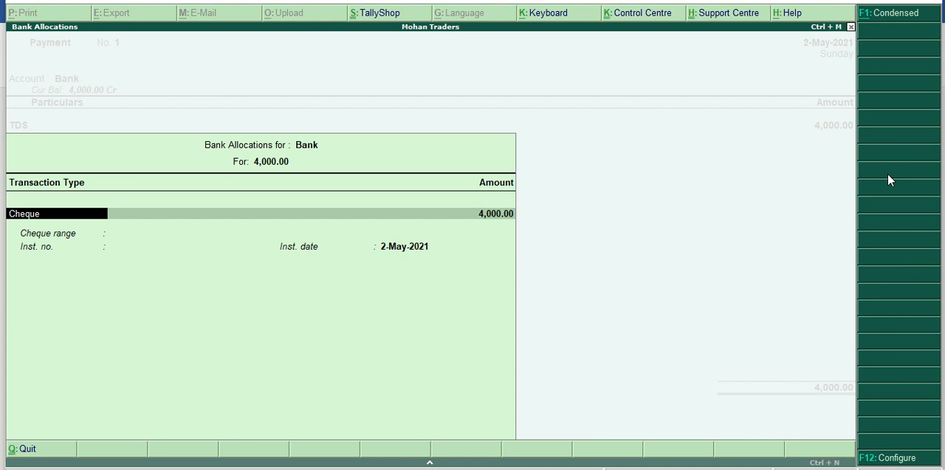
key("Return")
key("Return")
key("Return")
key("Return")
key("Return")
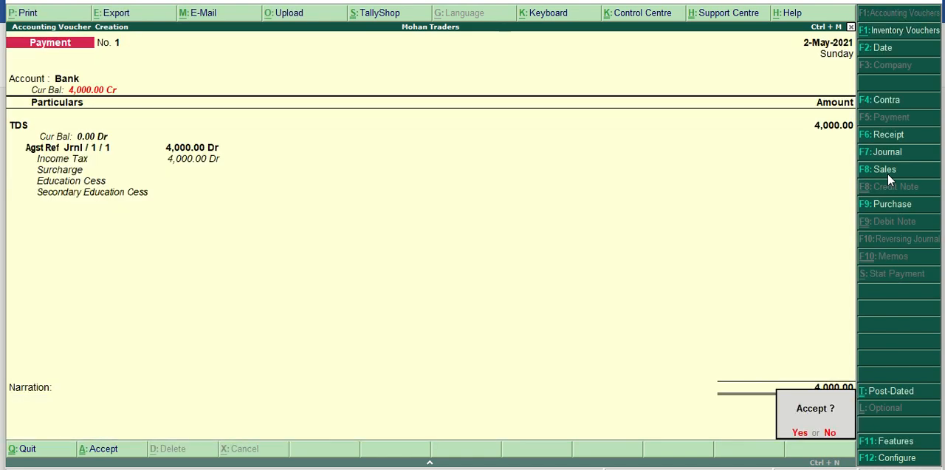
key("Return")
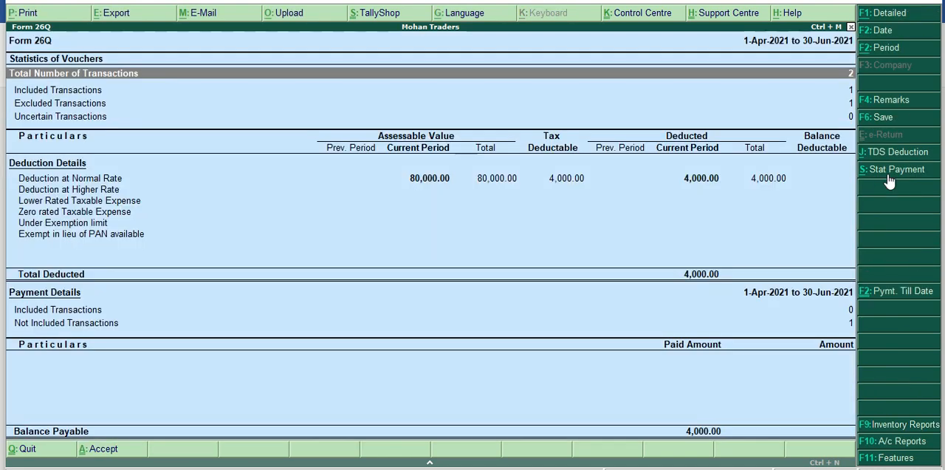
Check the TDS Outstandings report for pending amounts by nature of payment, and return to the Display Menu.
key("Escape")
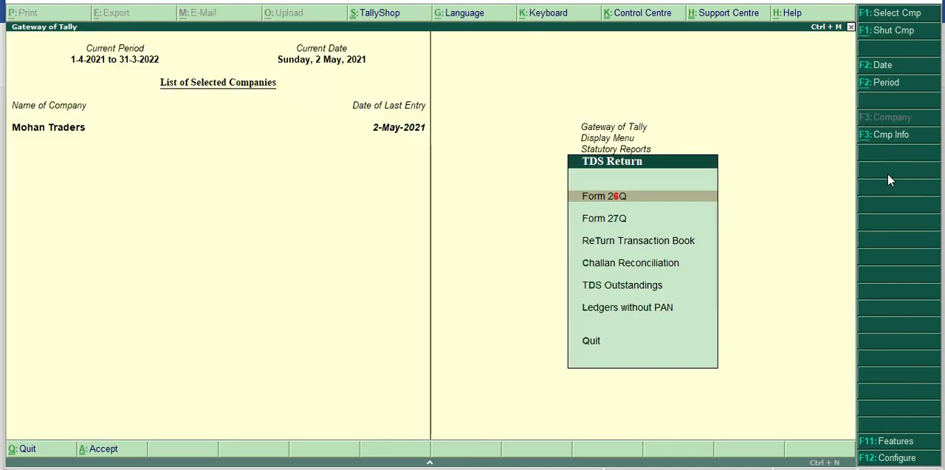
key("Escape")
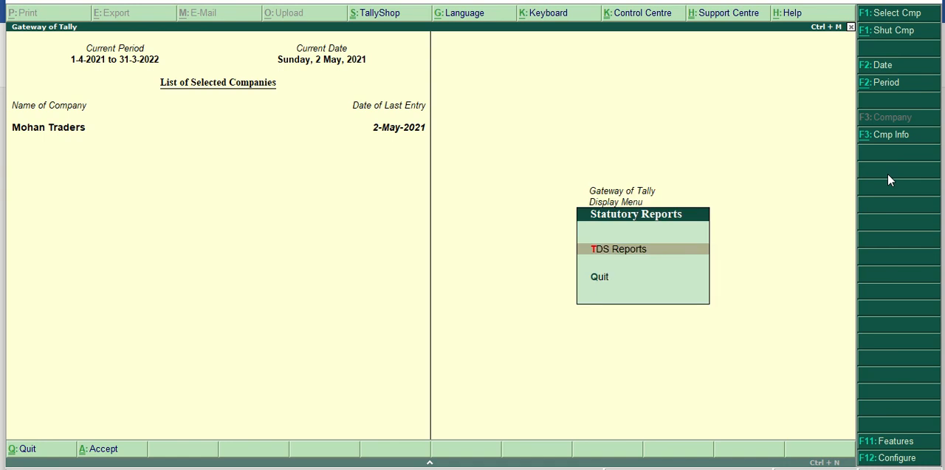
key("Return")
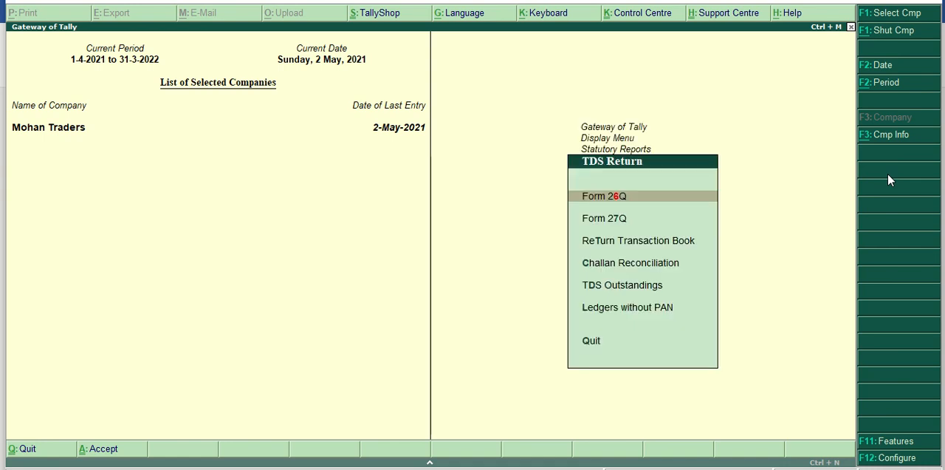
key("Down")
key("Down")
key("Down")
key("Down")
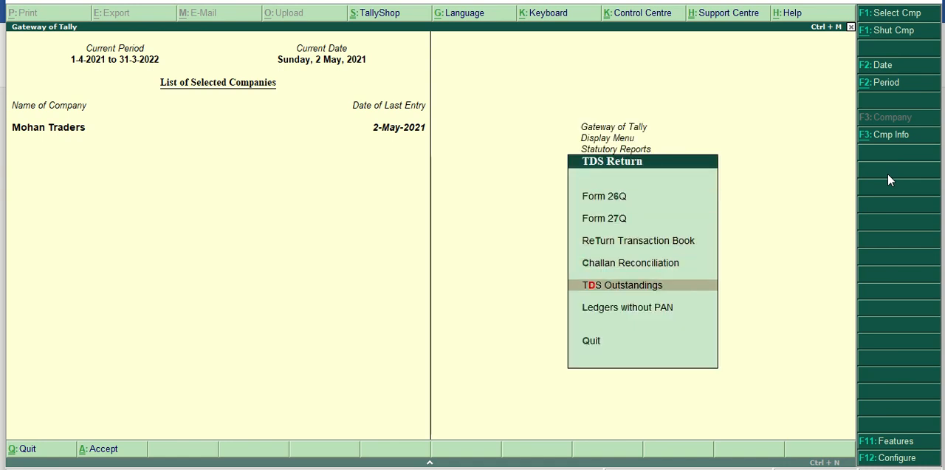
key("Return")
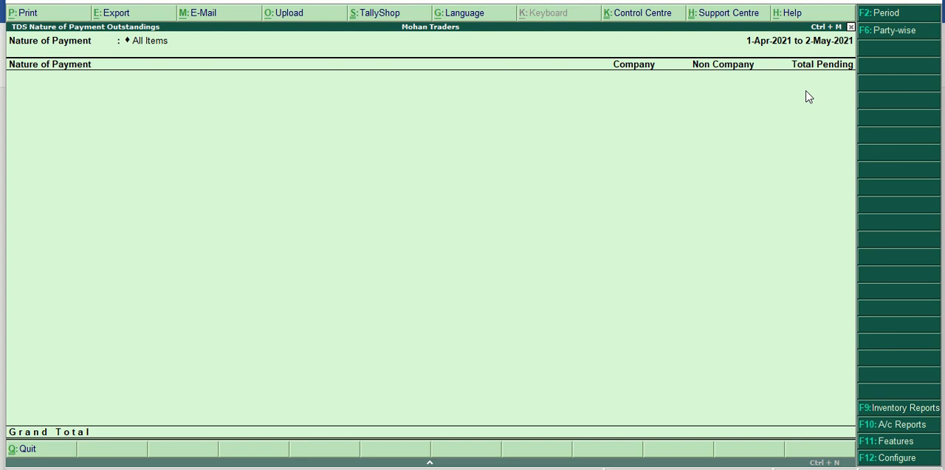
key("Escape")
key("Escape")
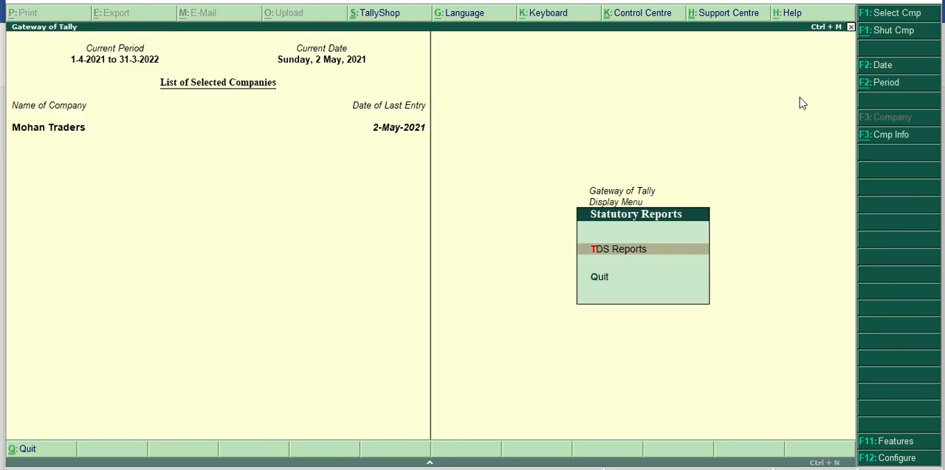
key("Escape")
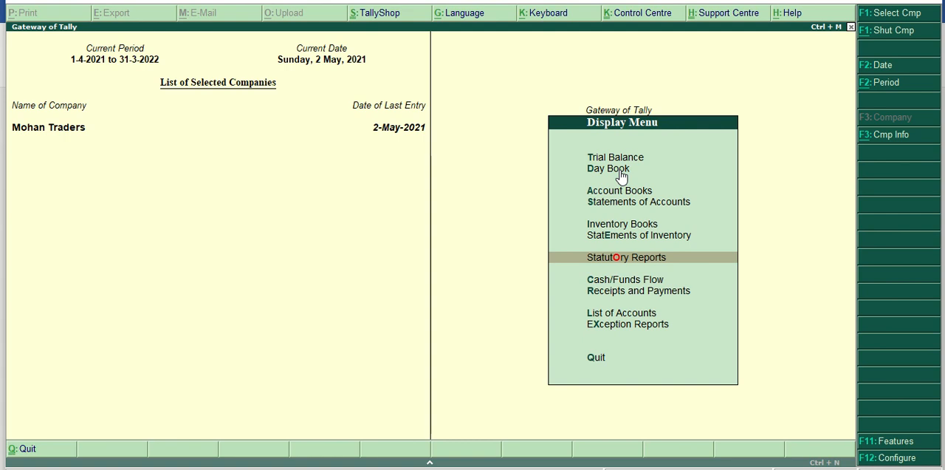
Open the TDS payment voucher dated 2-May-2021 from the Day Book.
key("Up")
key("Up")
key("Up")
key("Up")
key("Up")
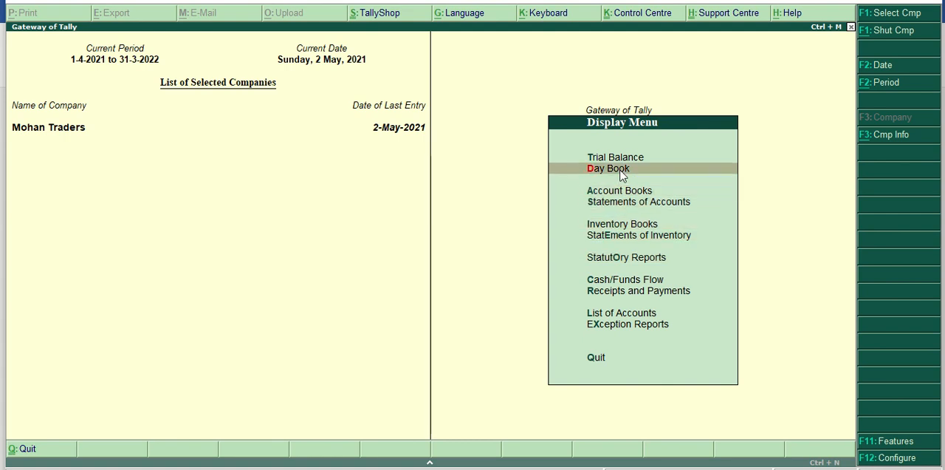
key("Return")
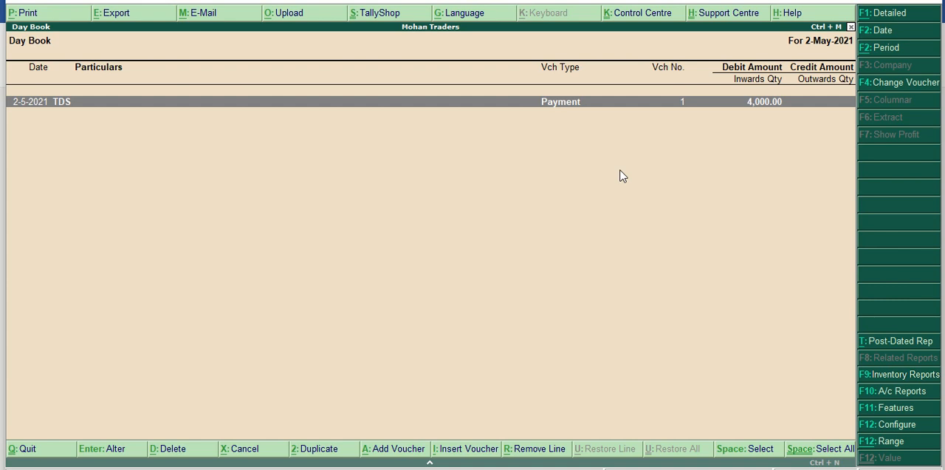
key("Return")
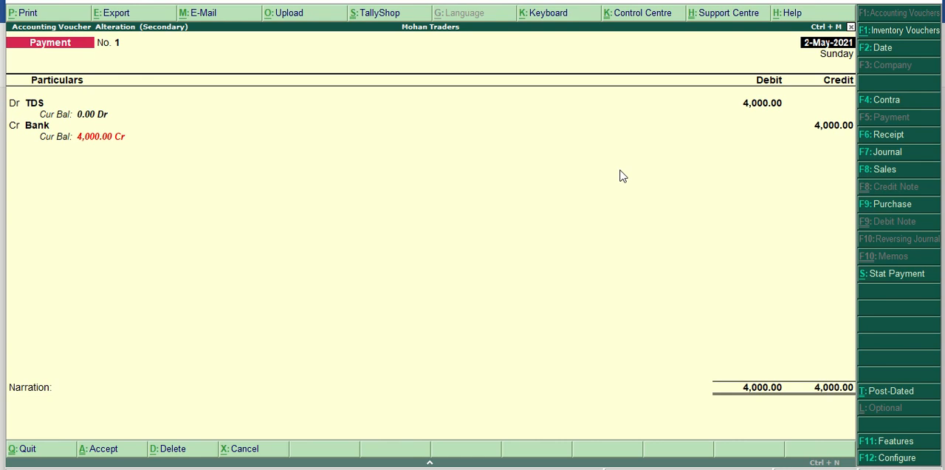
Preview the payment voucher as a TDS challan with payment advice date 2-May-2021, and enlarge the preview for reading.
key("alt+p")
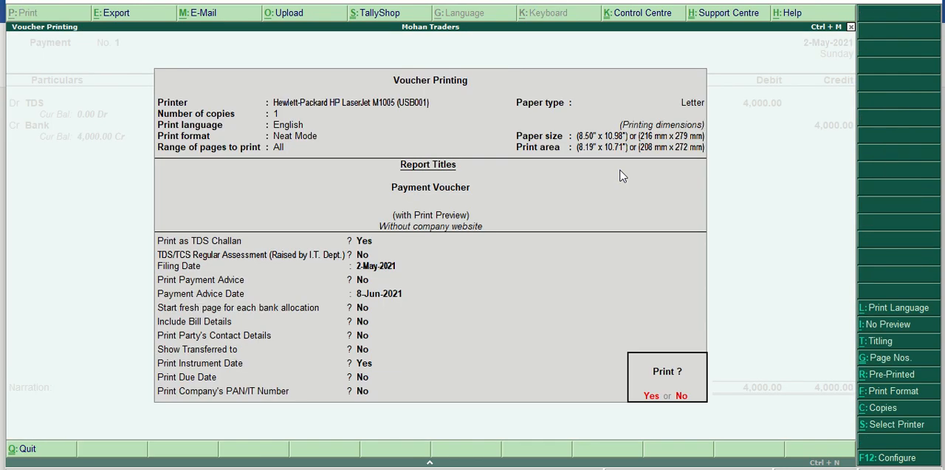
key("n")
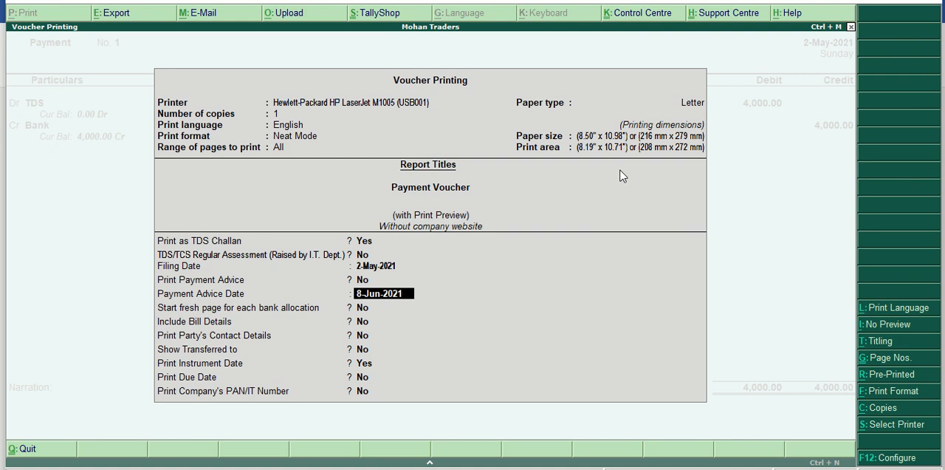
type("2/5/")
key("Return")
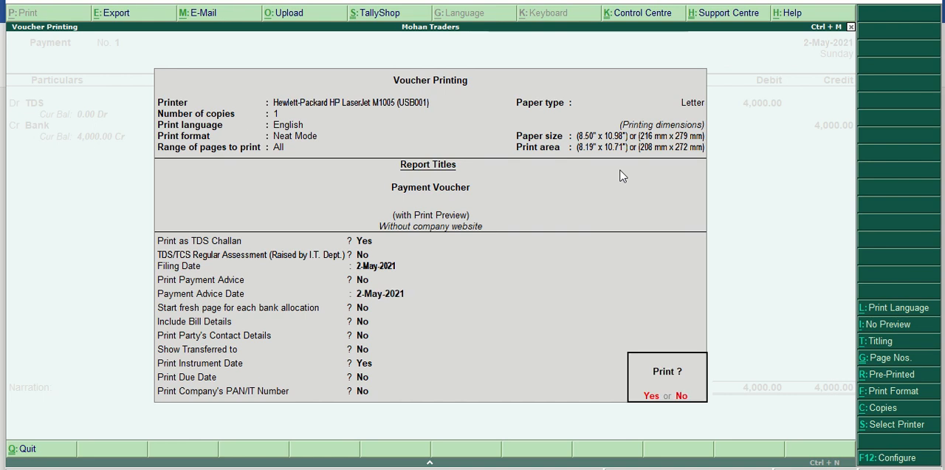
key("Return")
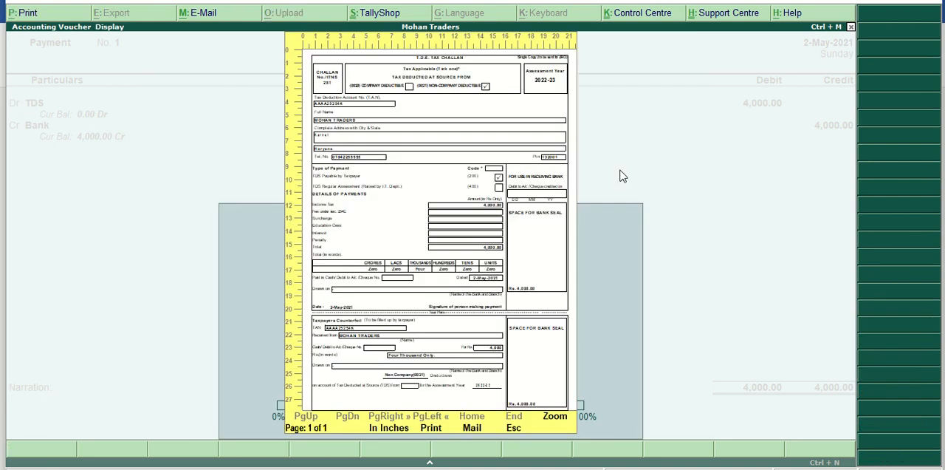
left_click(556, 420)
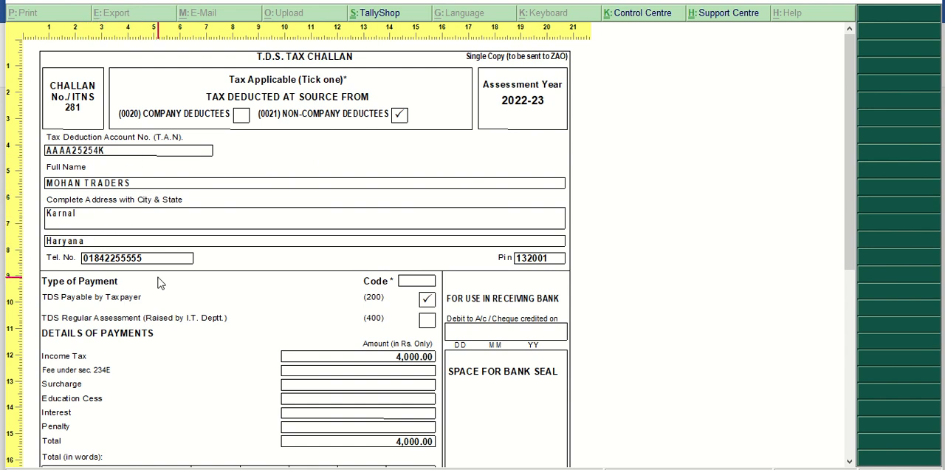
Review the TDS challan preview from the deductee and payment type details down to the payment amounts and counterfoil.
scroll(175, 278, "down", 1)
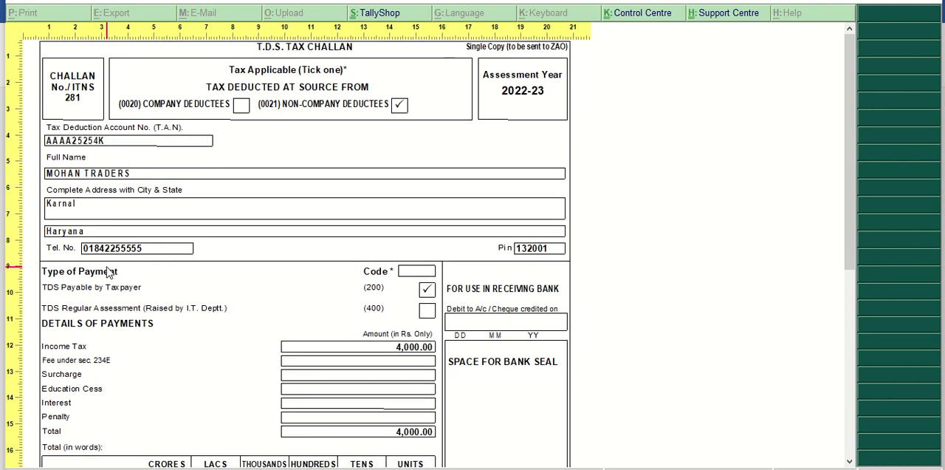
scroll(292, 269, "down", 1)
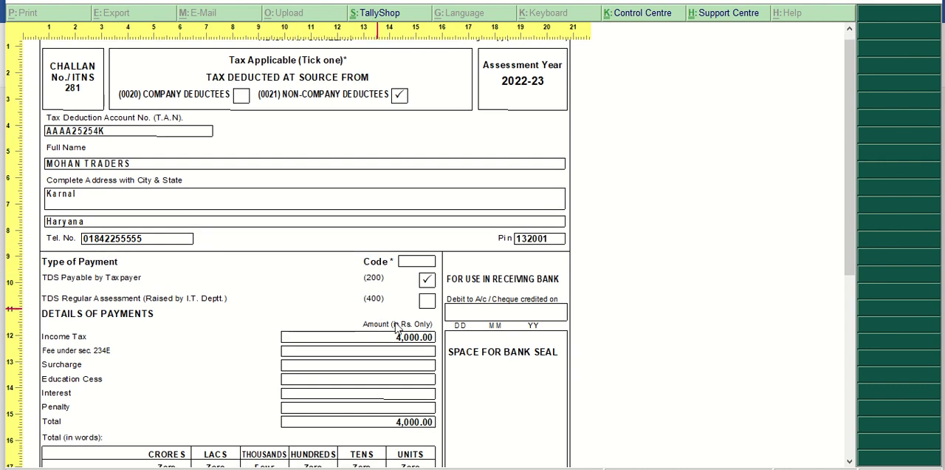
scroll(447, 396, "down", 2)
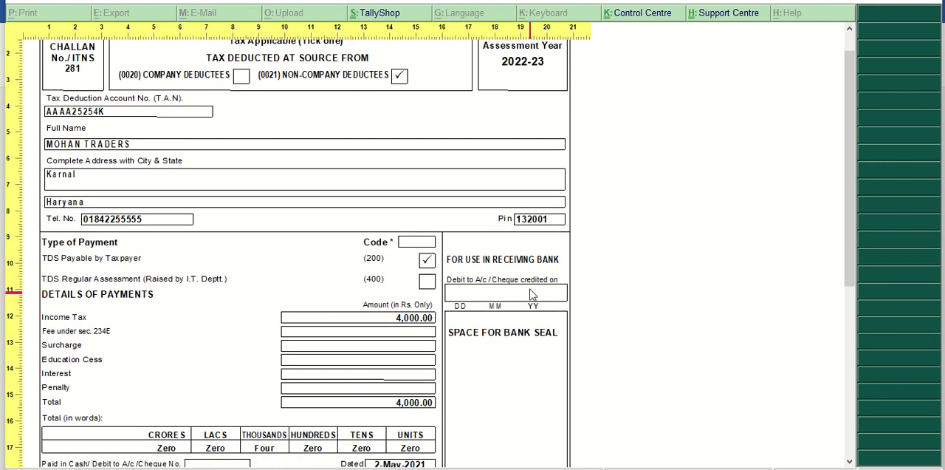
scroll(425, 430, "down", 12)
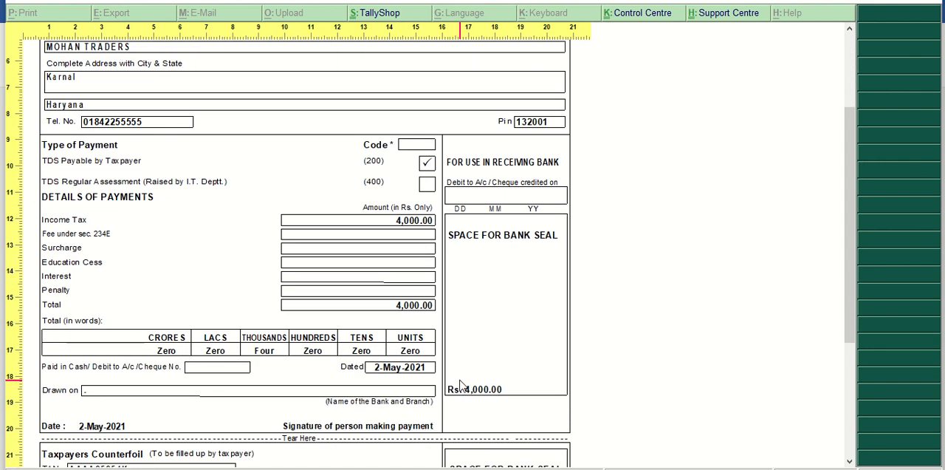
scroll(463, 378, "up", 14)
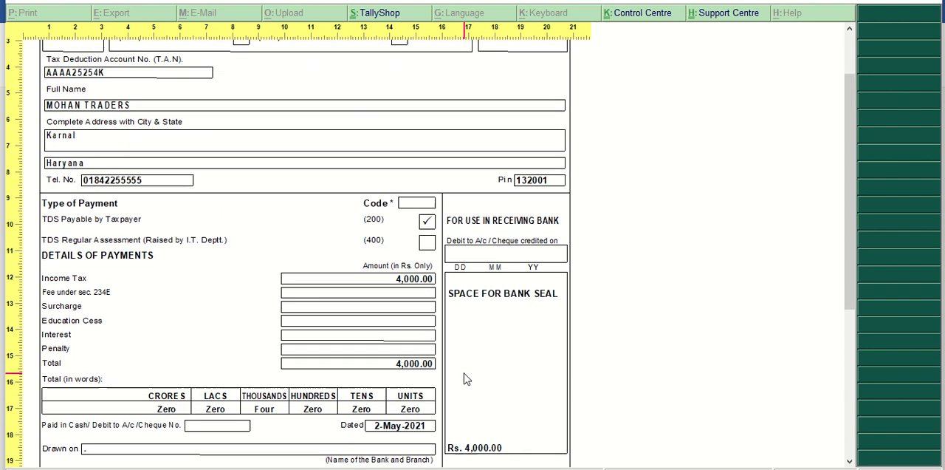
scroll(465, 378, "up", 3)
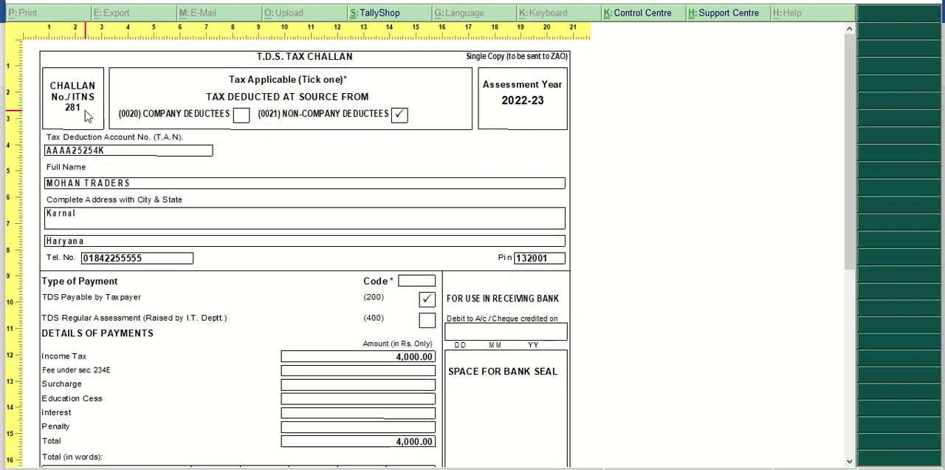
scroll(499, 286, "down", 4)
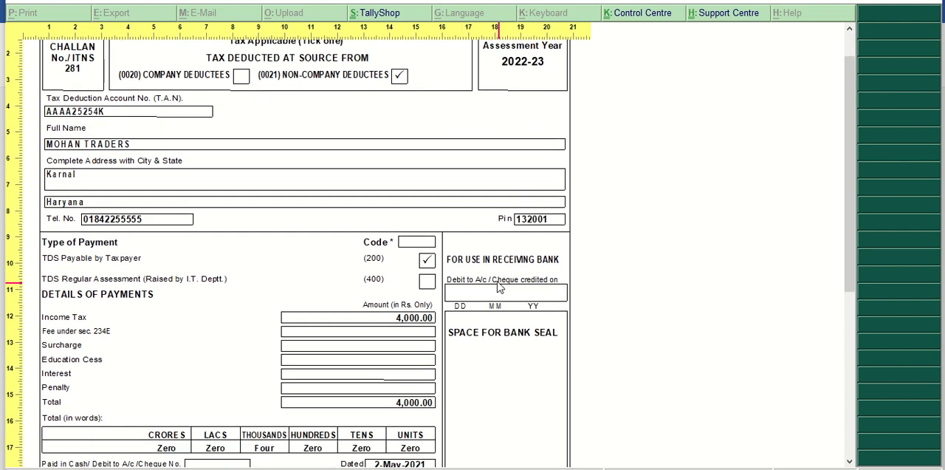
Close the challan preview, the payment voucher and the Day Book, and return to the Gateway of Tally without quitting.
key("Escape")
key("Escape")
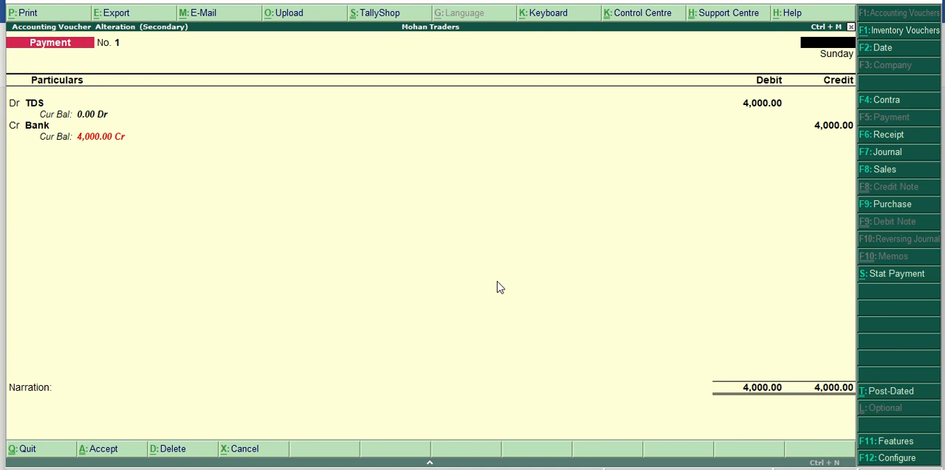
key("Escape")
key("Escape")
key("Escape")
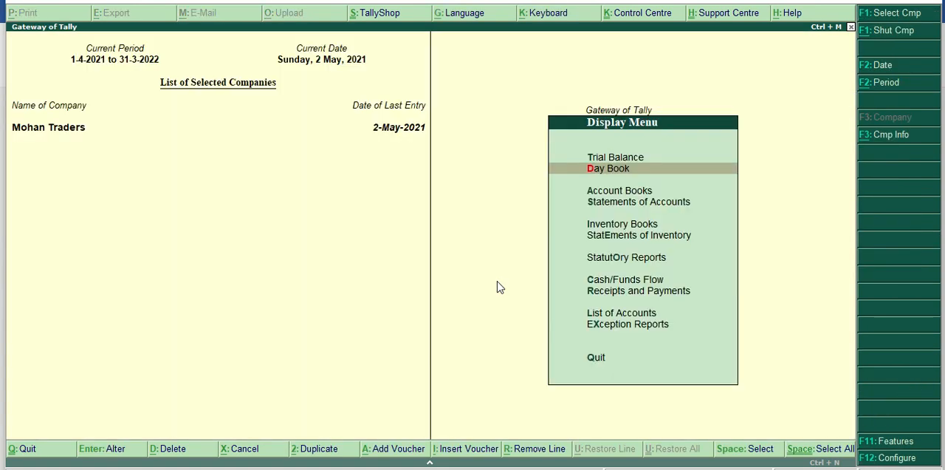
key("Escape")
key("Escape")
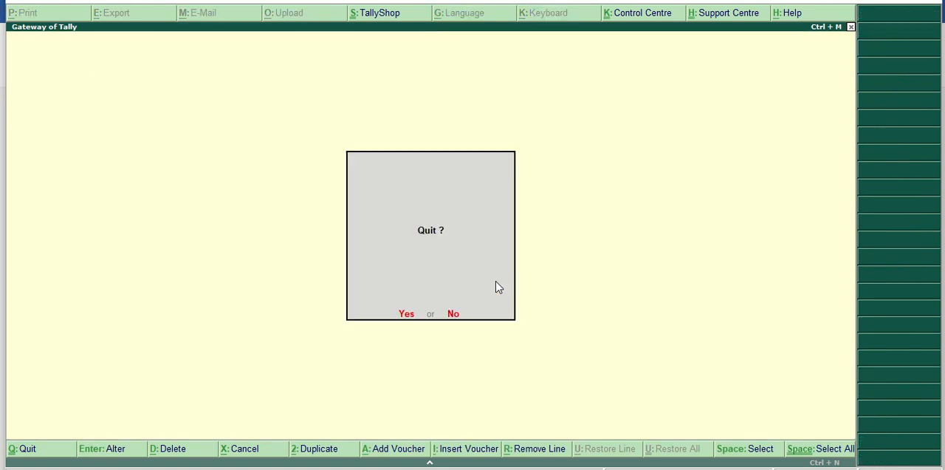
left_click(453, 319)
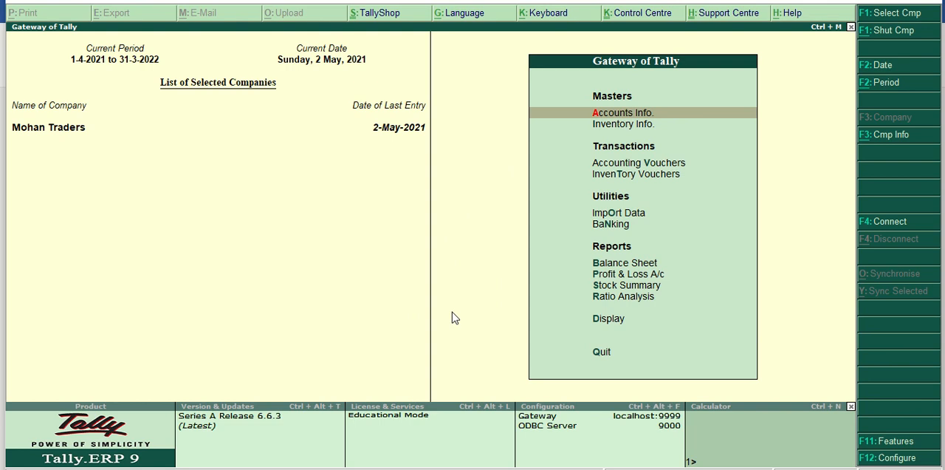